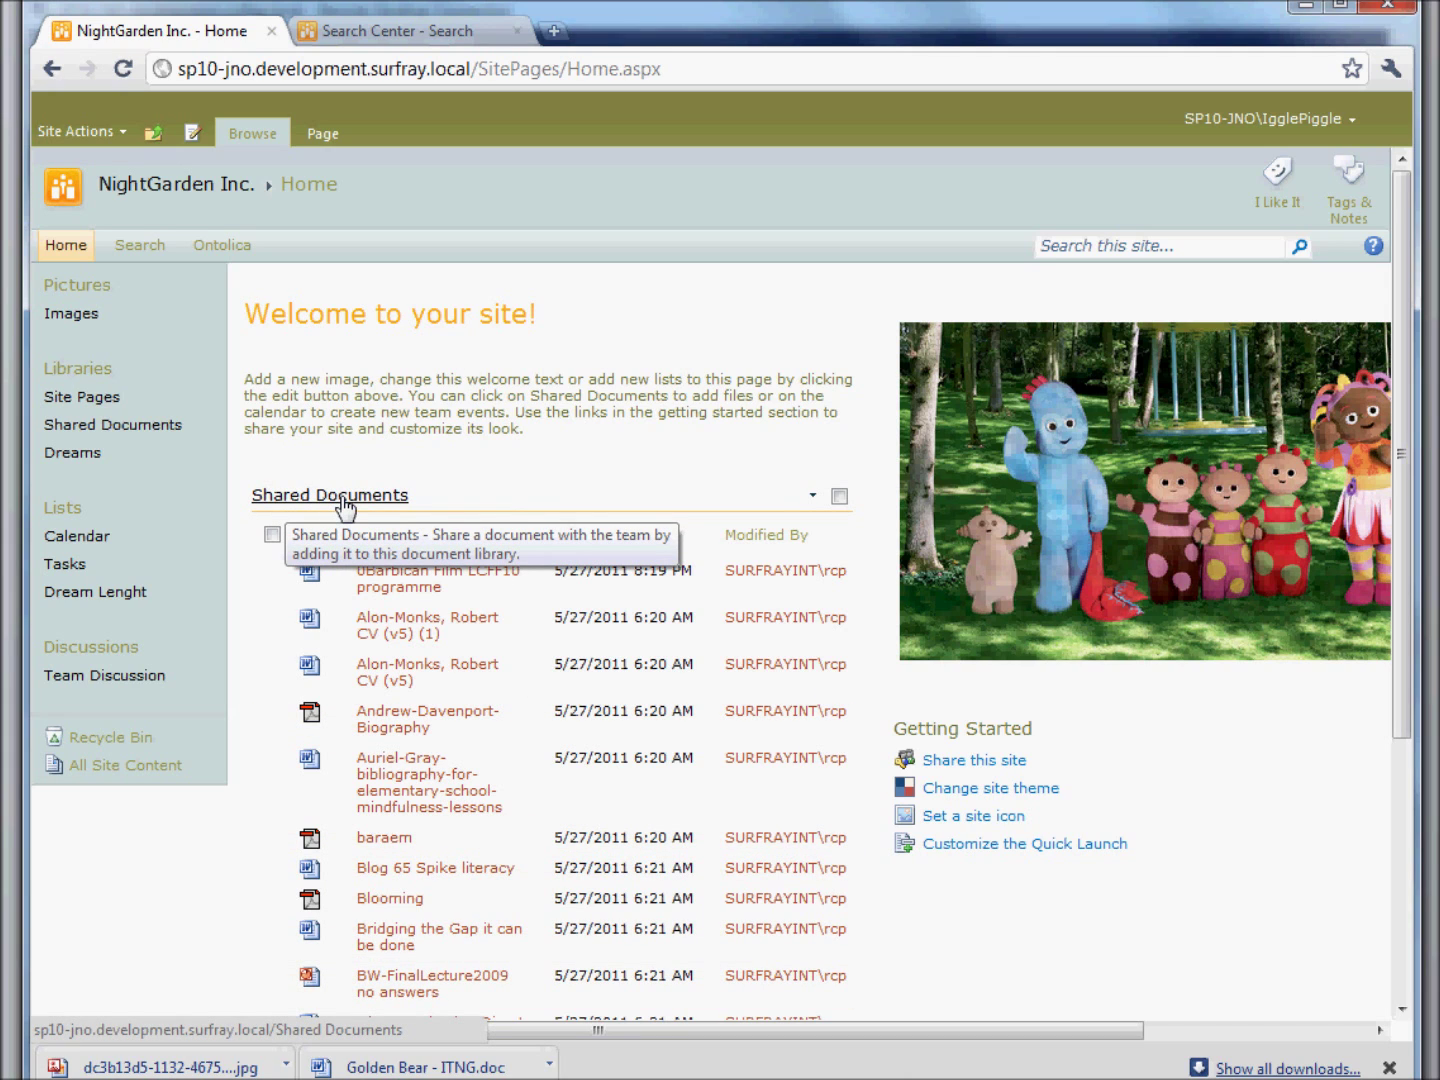
# Step: Open the NightGarden Inc. Site Settings, view Term store management, then return to Site Settings
pyautogui.click(100, 131)
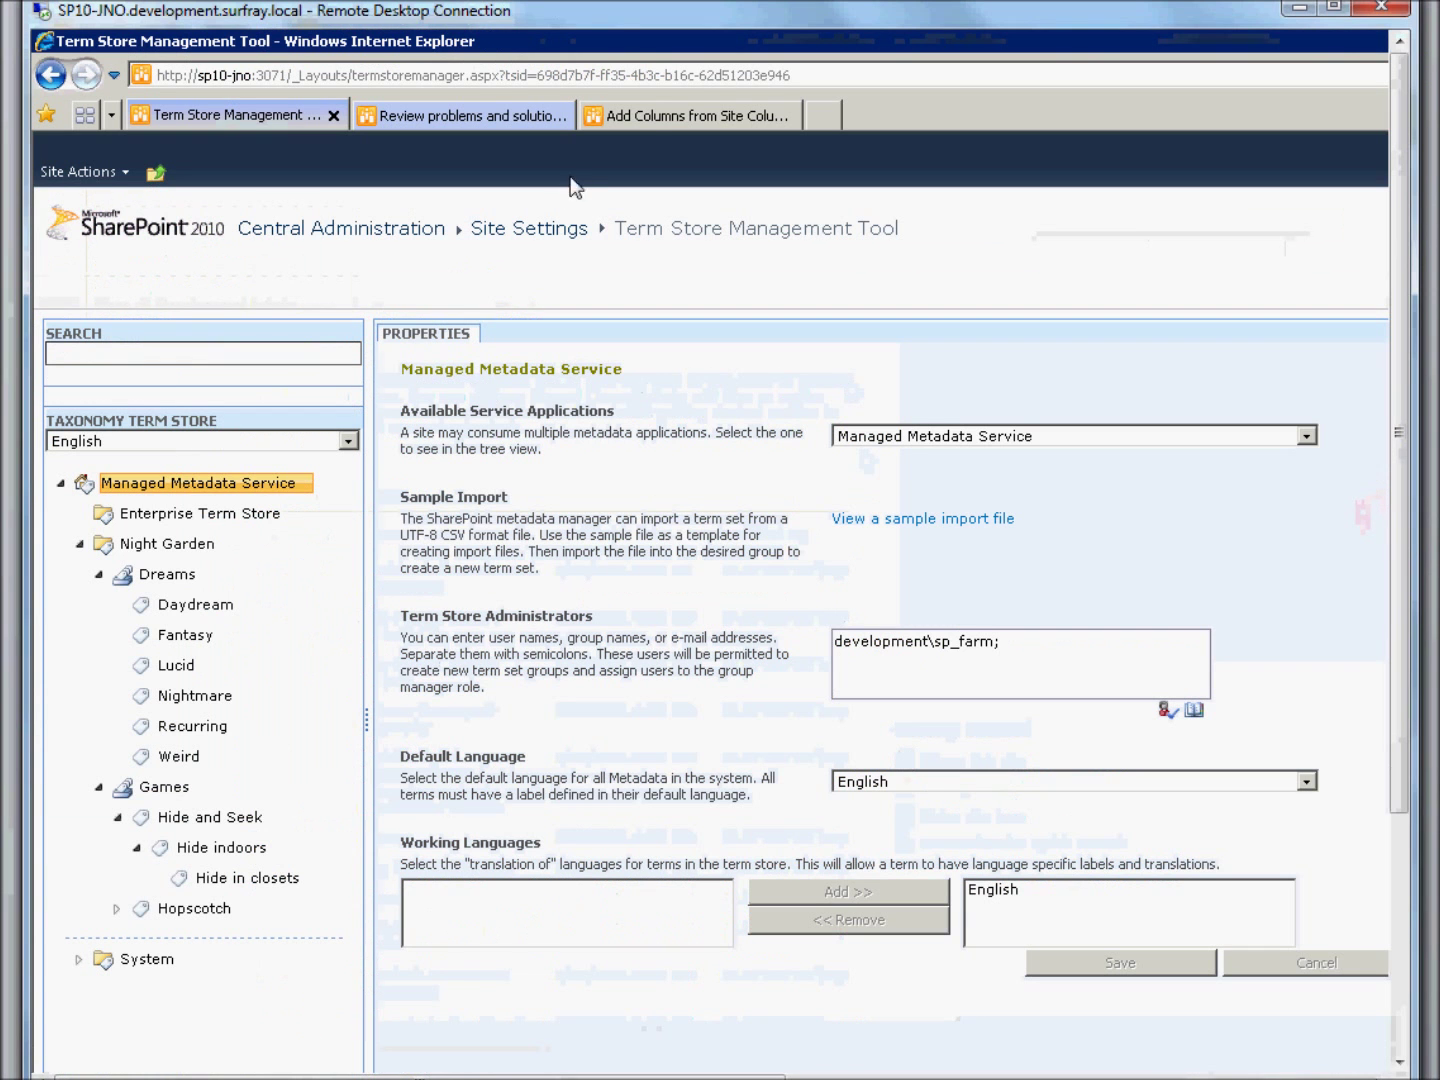
pyautogui.click(641, 113)
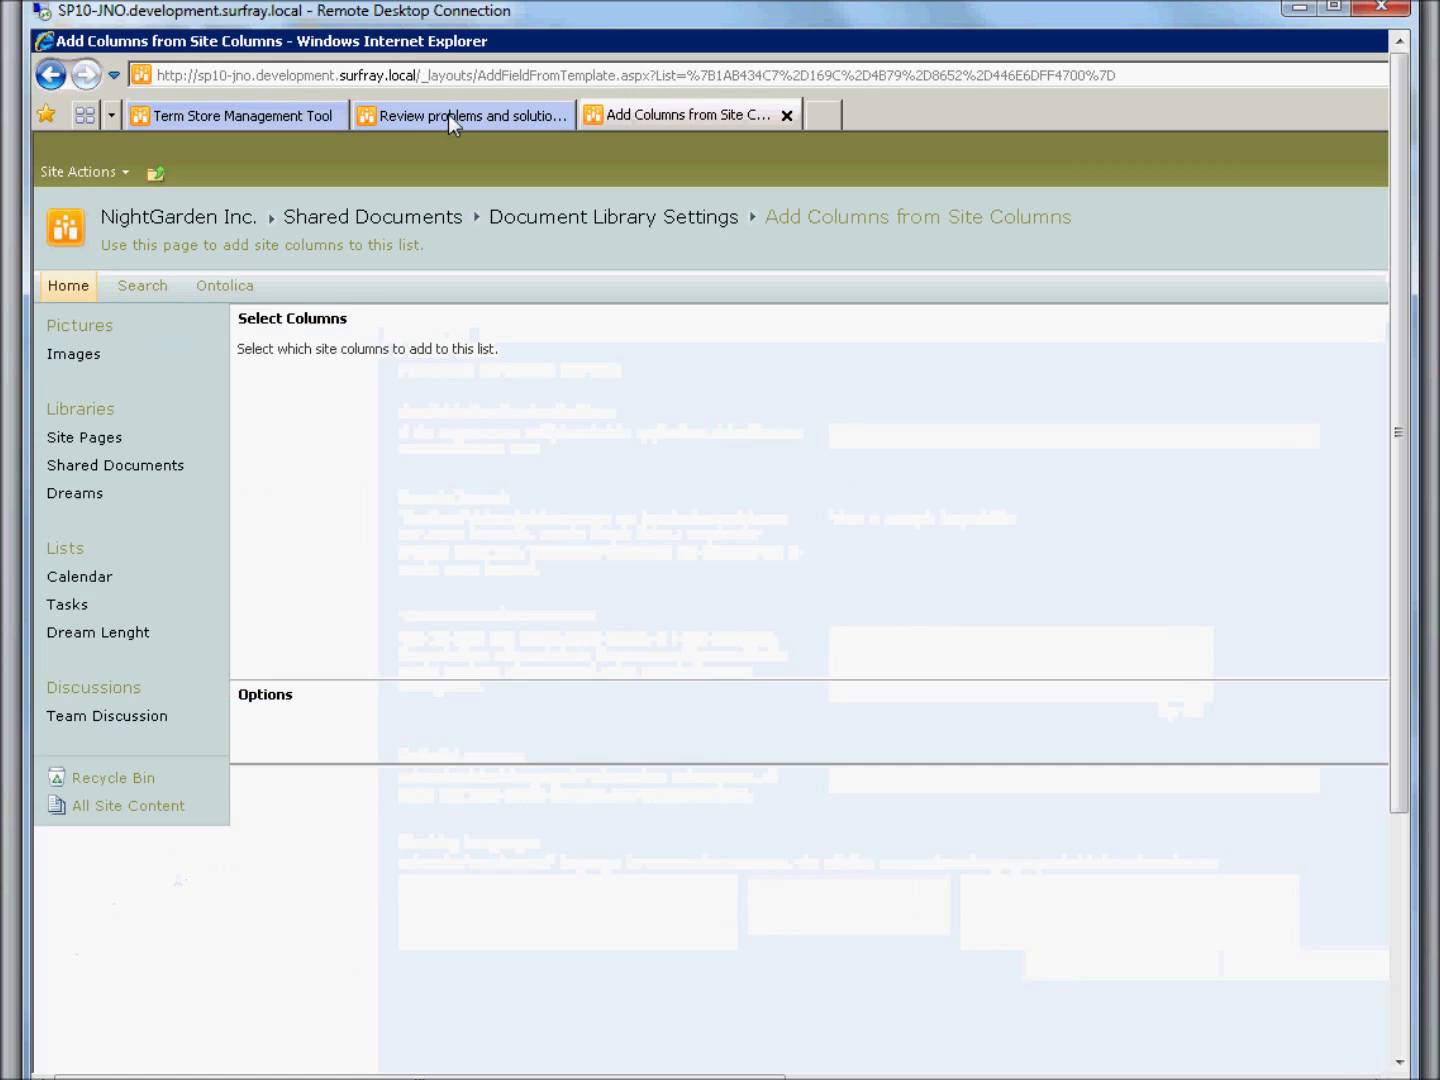
pyautogui.click(447, 114)
pyautogui.click(608, 123)
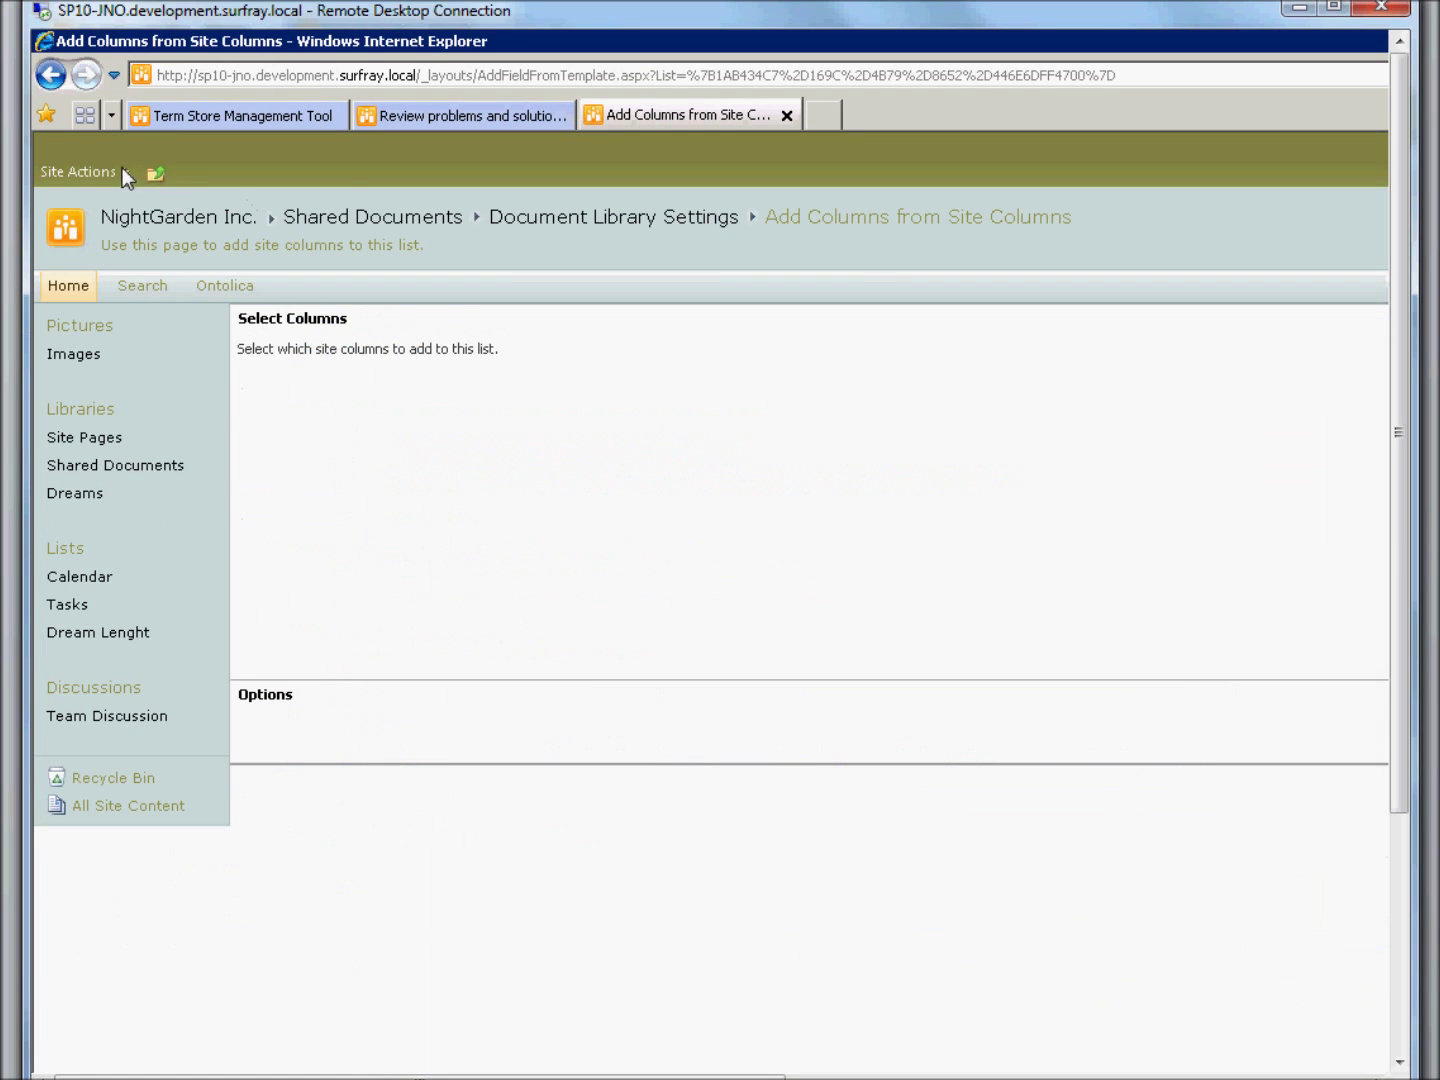
pyautogui.click(121, 168)
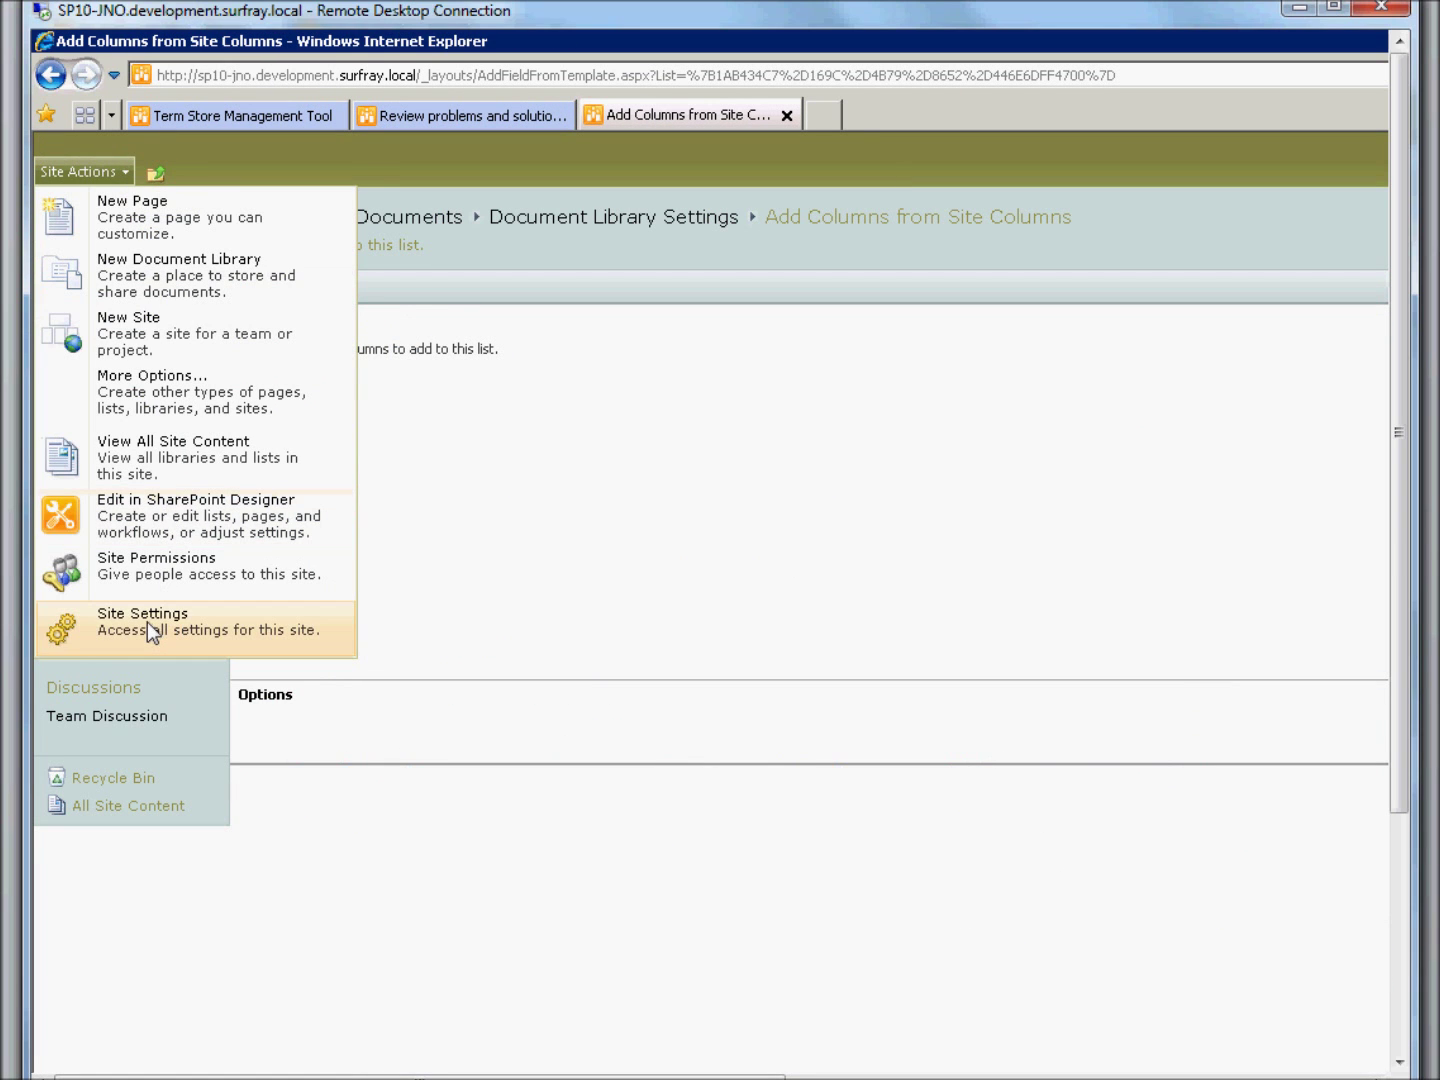
pyautogui.click(147, 622)
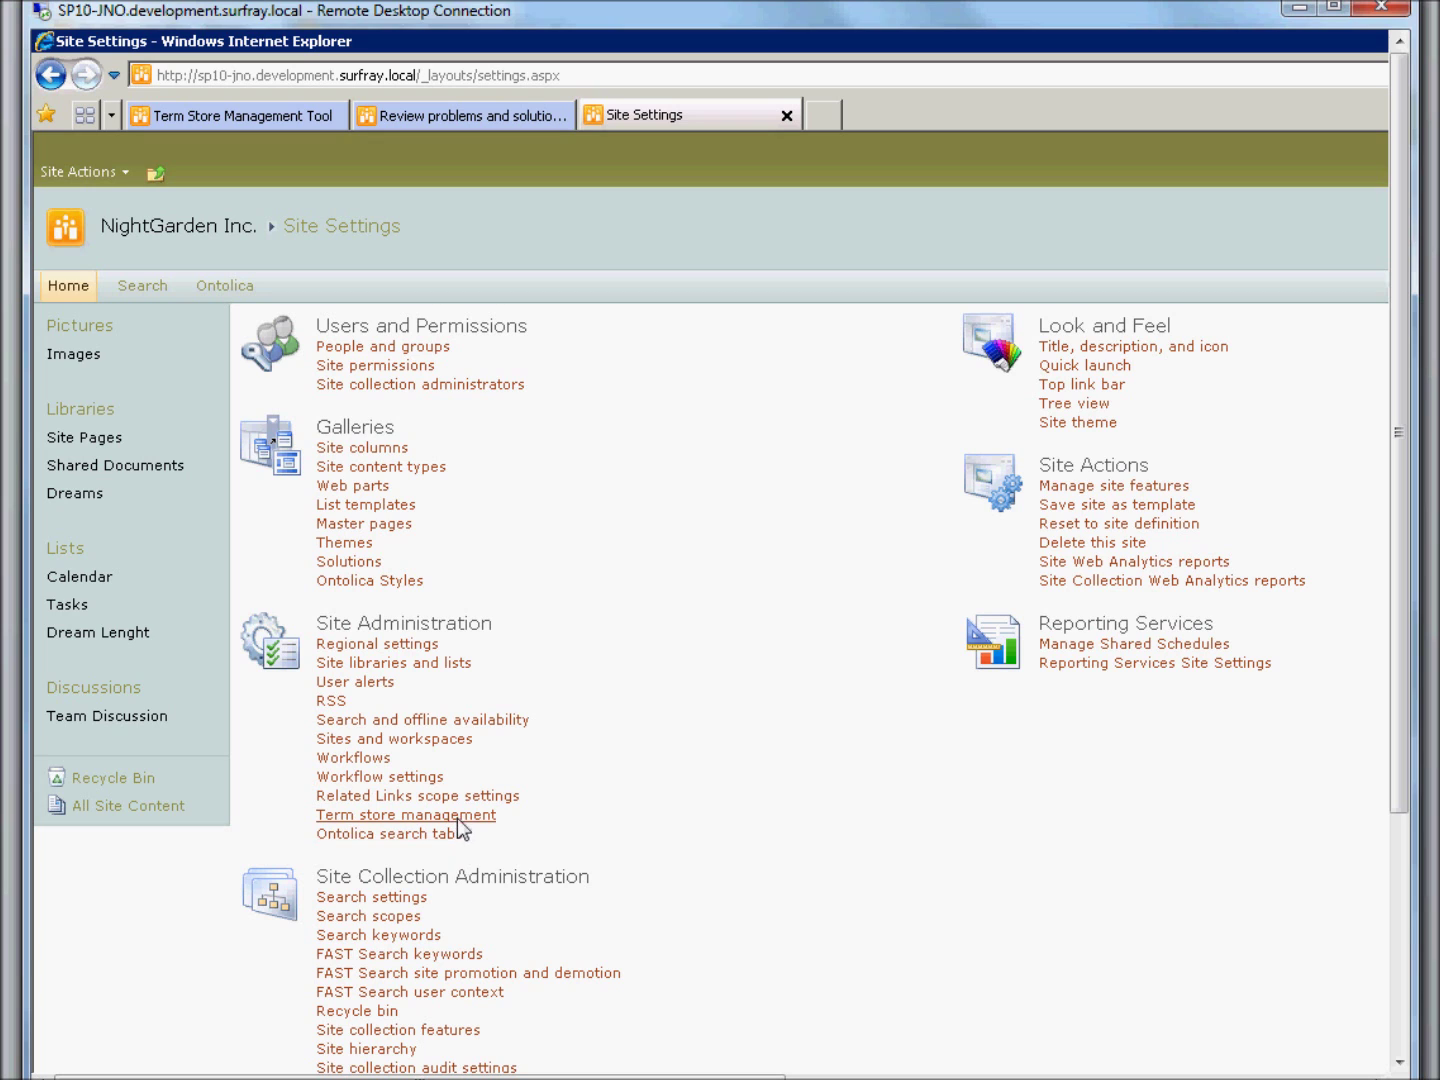
pyautogui.click(357, 814)
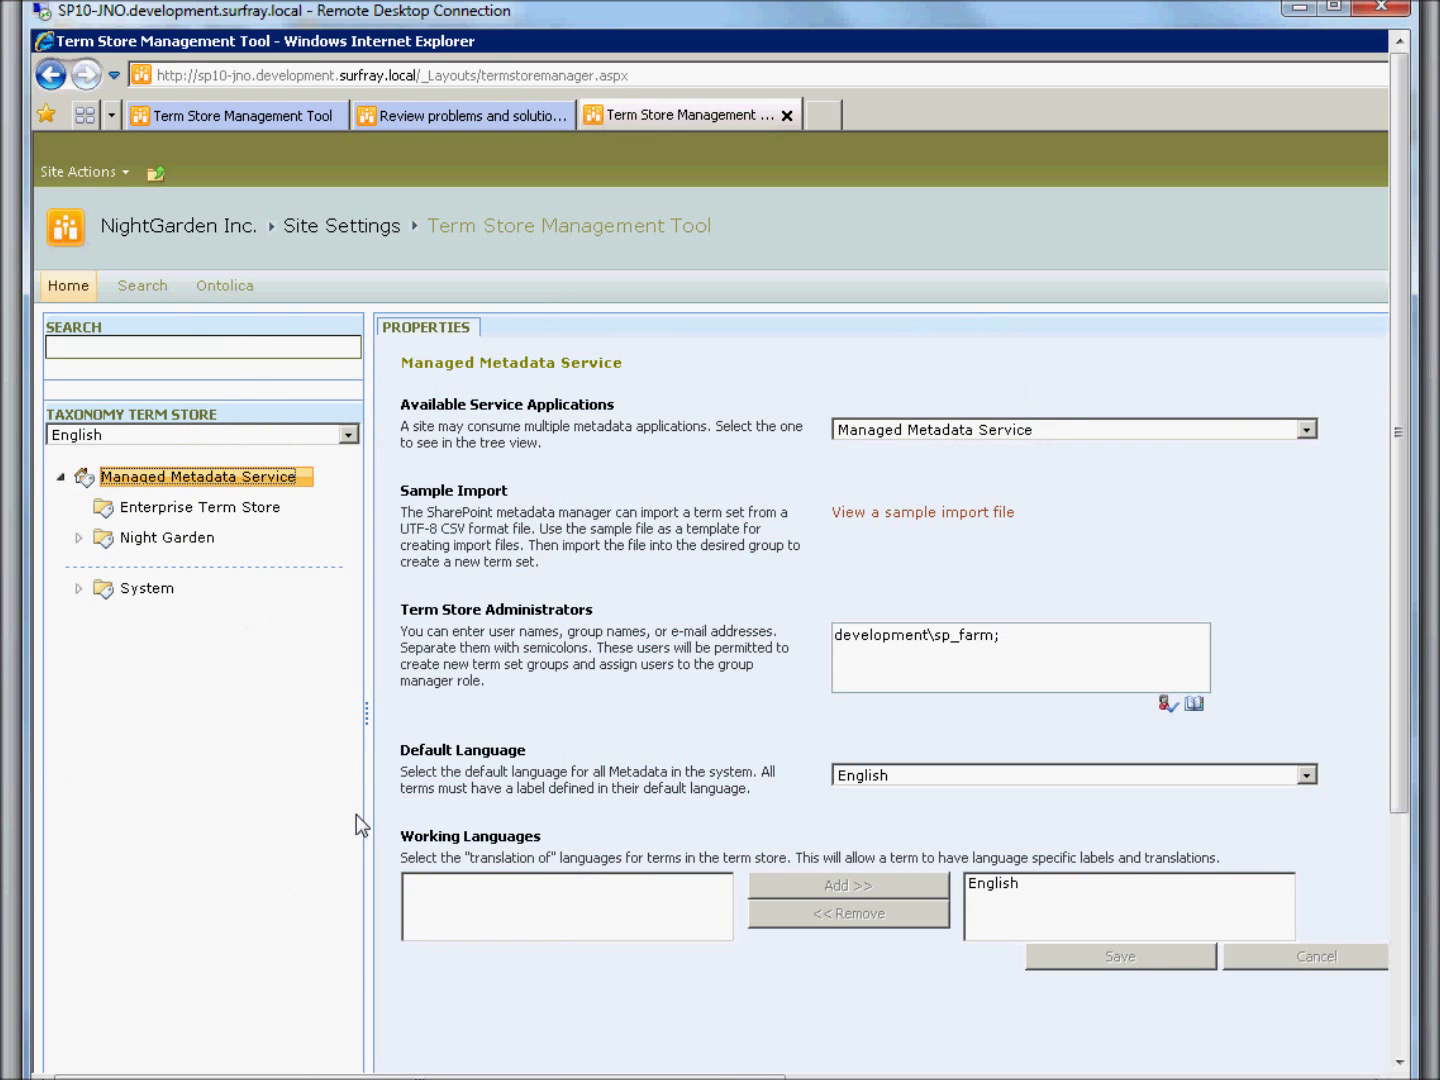
pyautogui.click(51, 76)
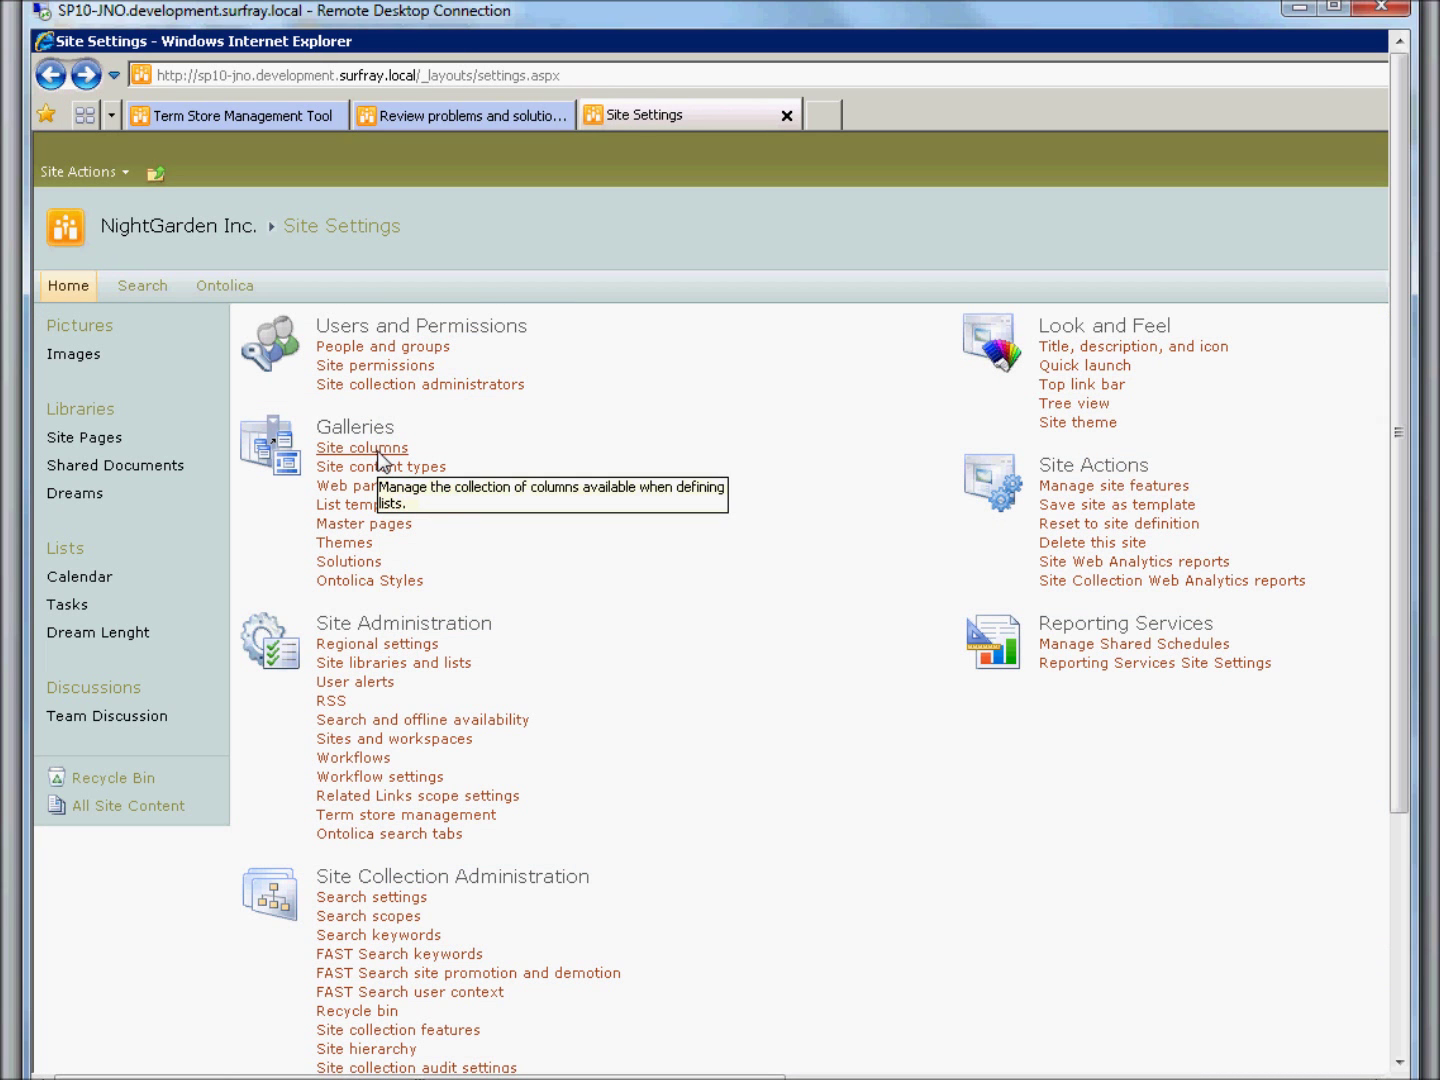
# Step: Browse the Site Columns gallery, then go back to the NightGarden Inc. home page
pyautogui.click(378, 449)
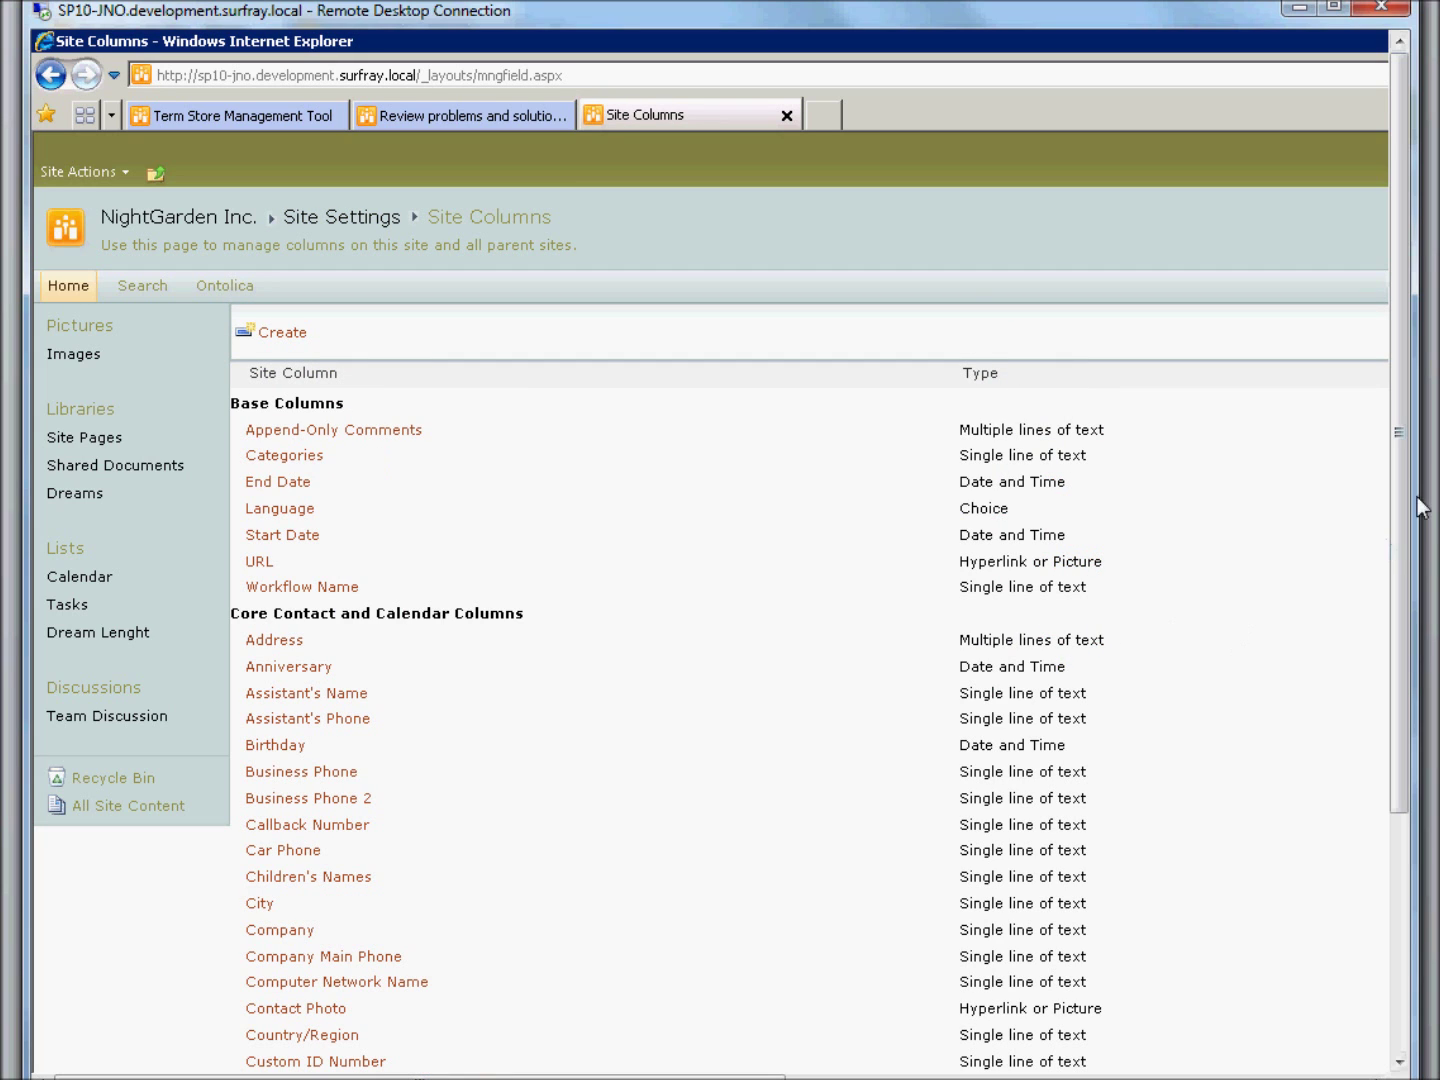
pyautogui.moveTo(1401, 509); pyautogui.dragTo(390, 491)
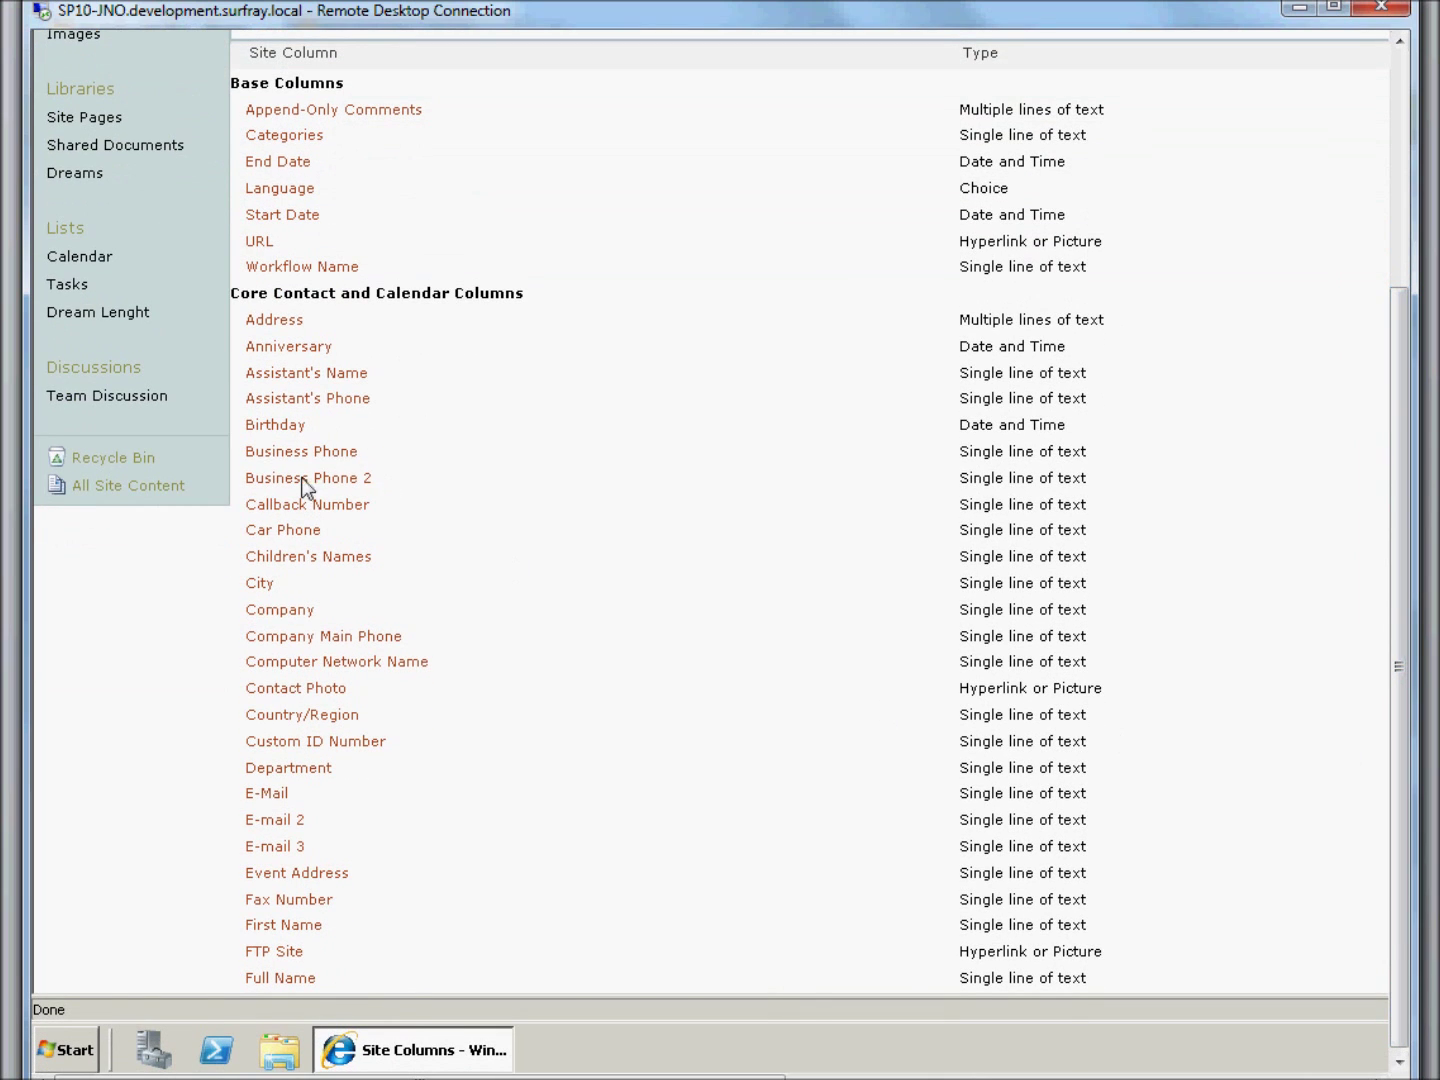
pyautogui.moveTo(1398, 667); pyautogui.dragTo(1353, 434)
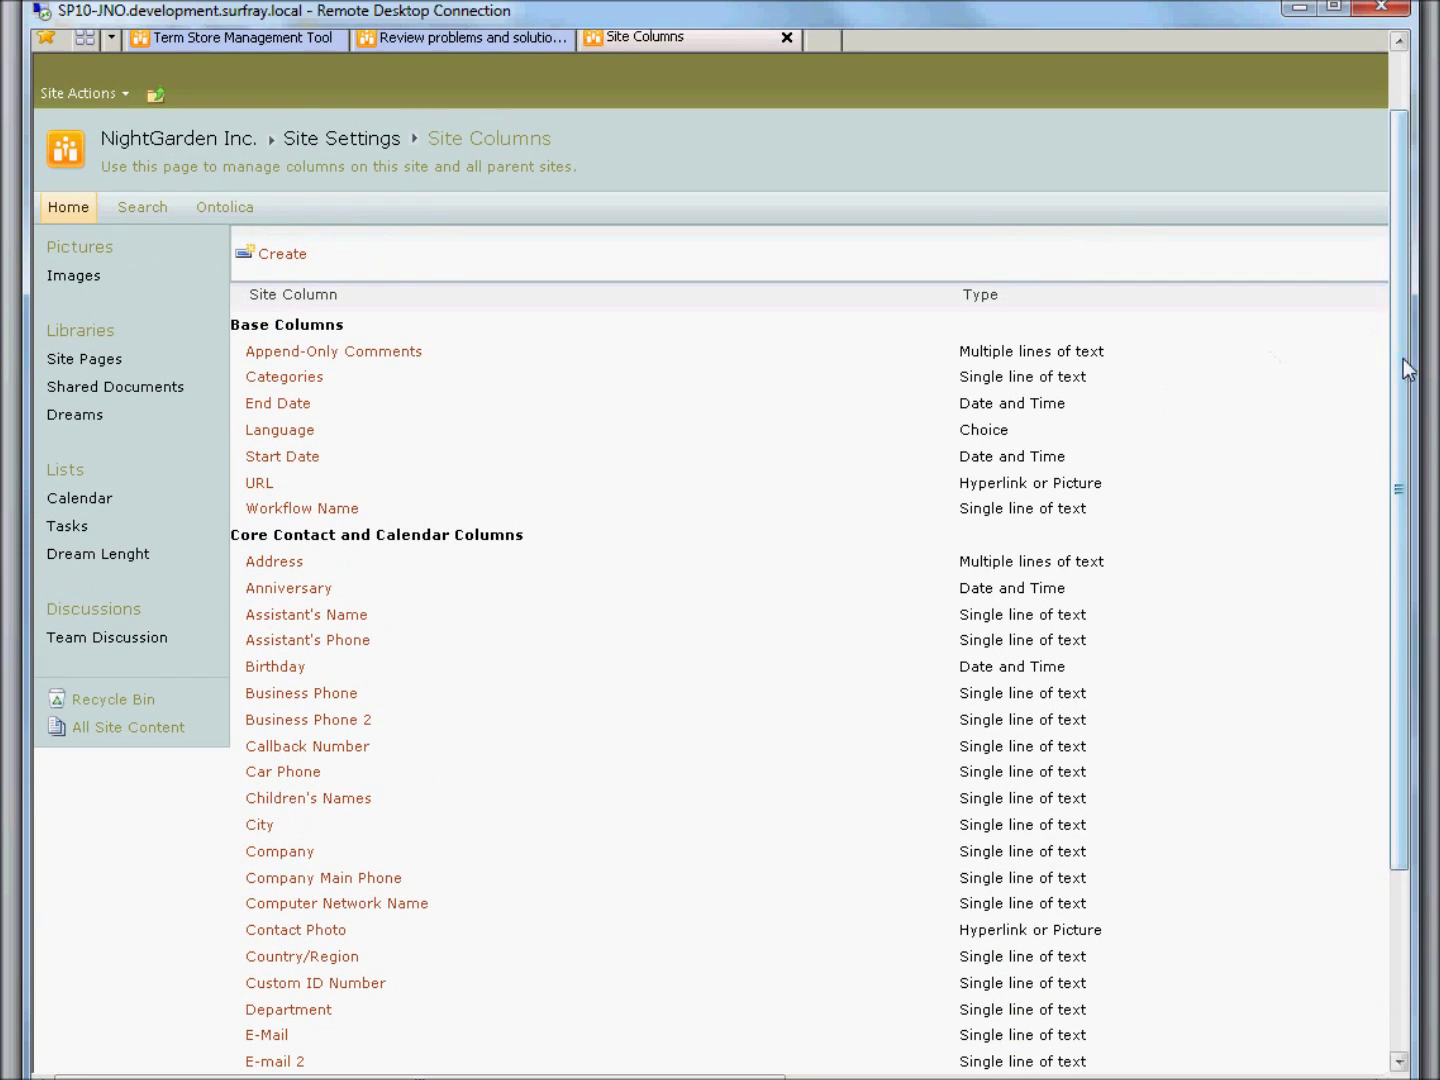
pyautogui.moveTo(1401, 363); pyautogui.dragTo(1391, 290)
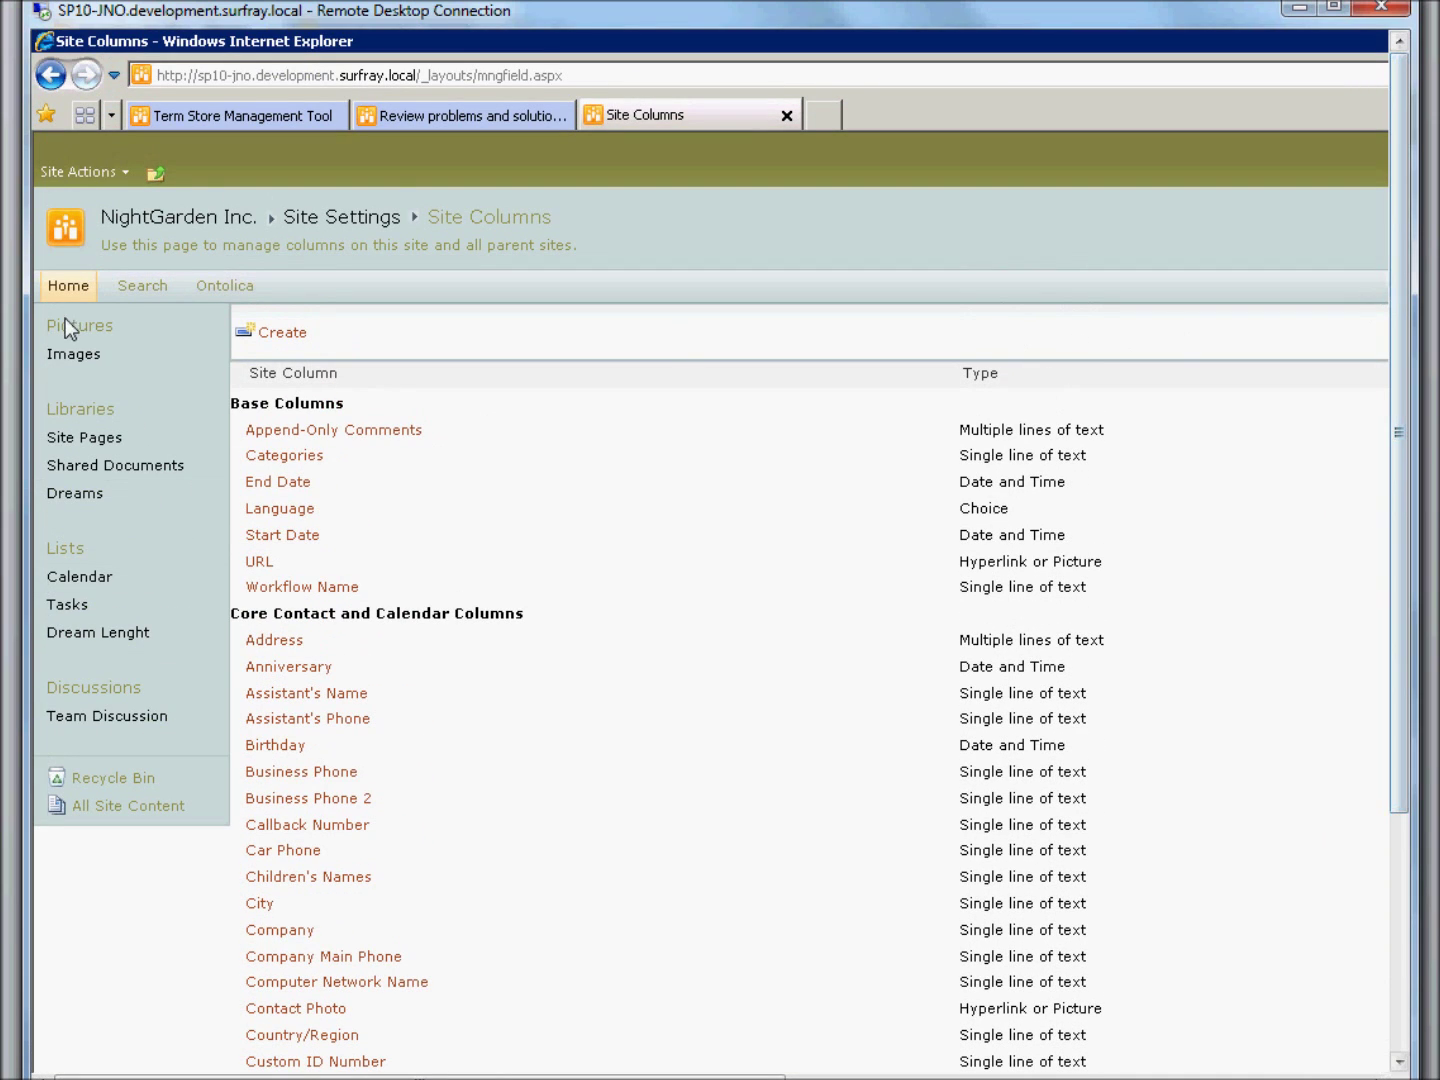
pyautogui.click(215, 221)
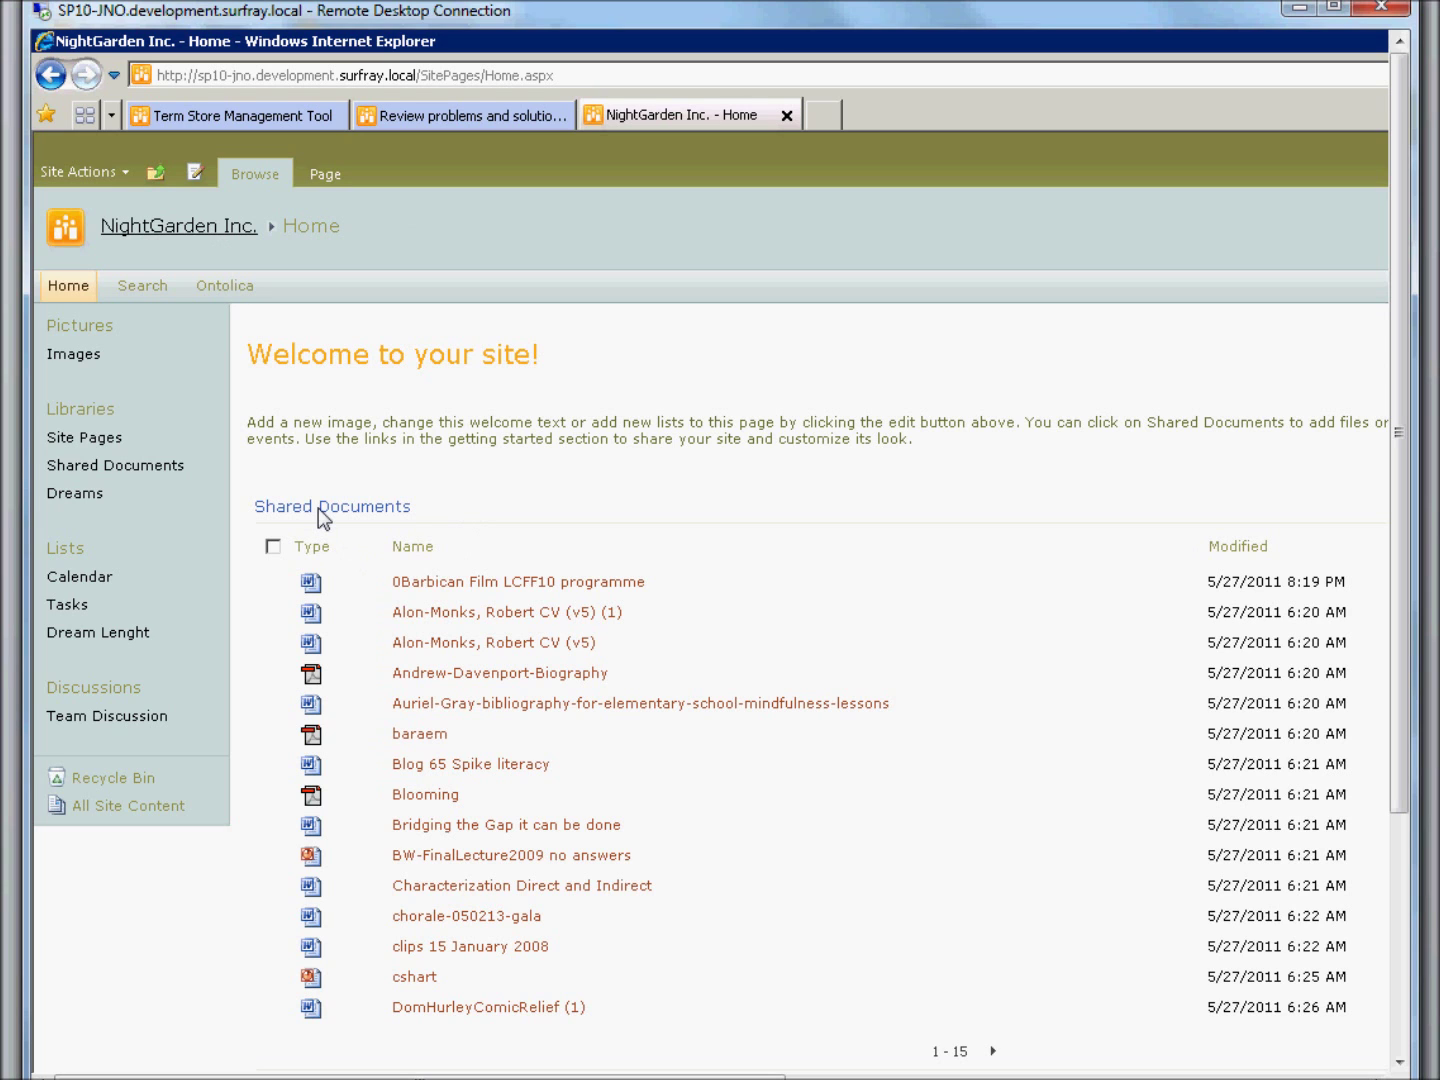
# Step: Open the Shared Documents library and show its Documents and Library ribbon commands
pyautogui.click(330, 507)
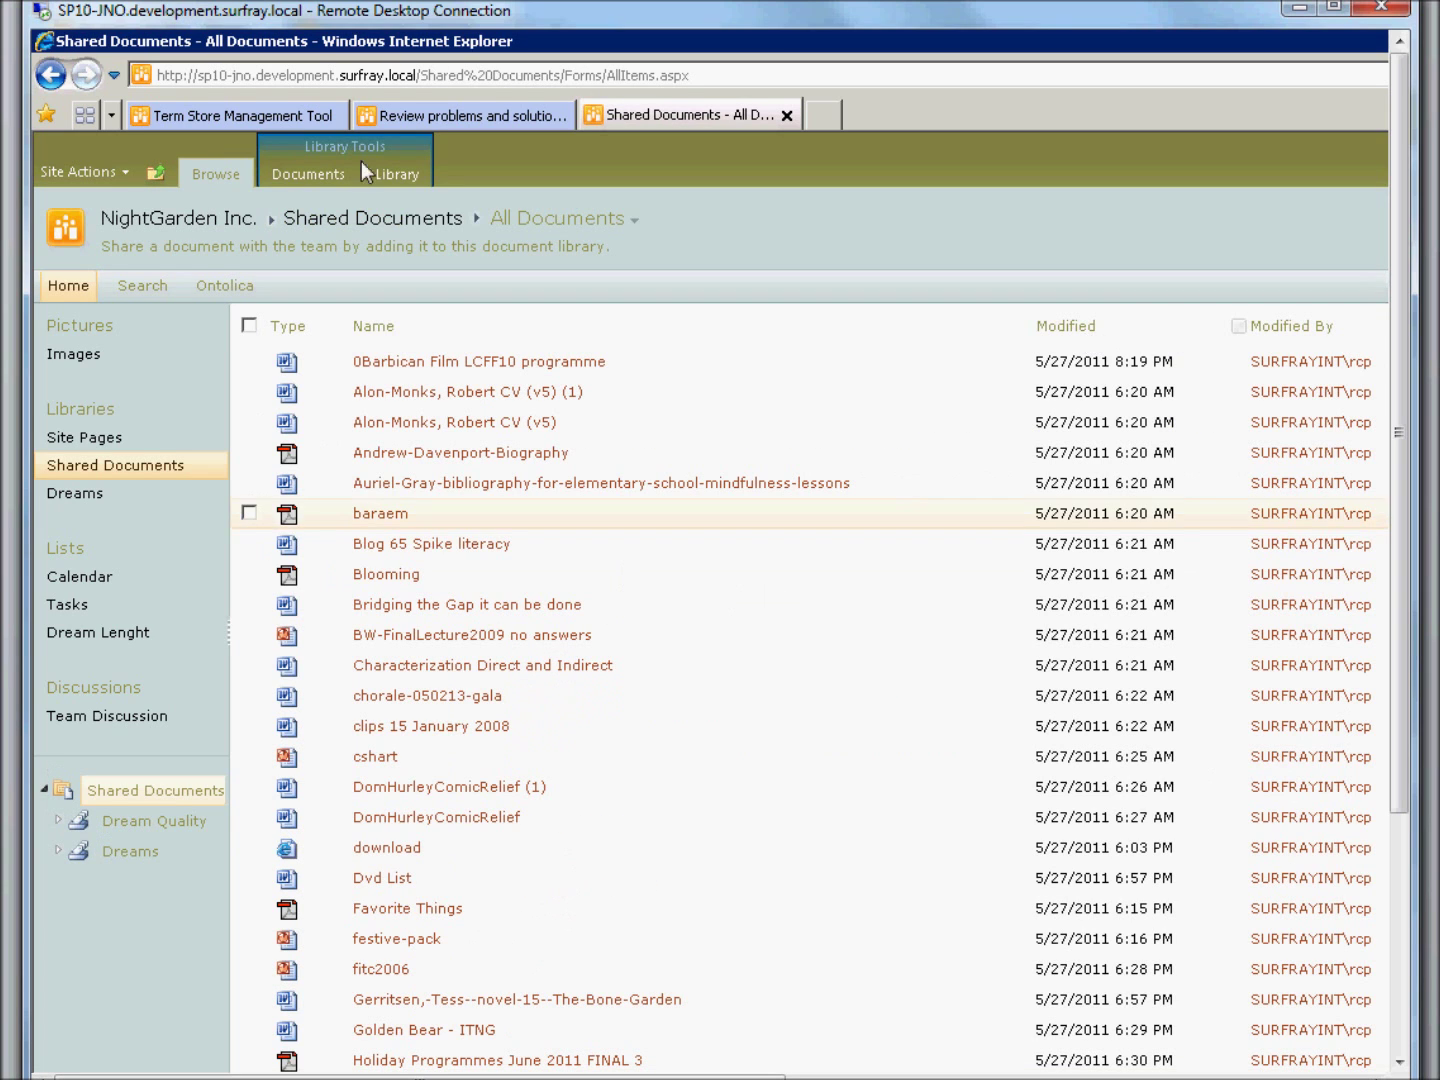
pyautogui.click(309, 174)
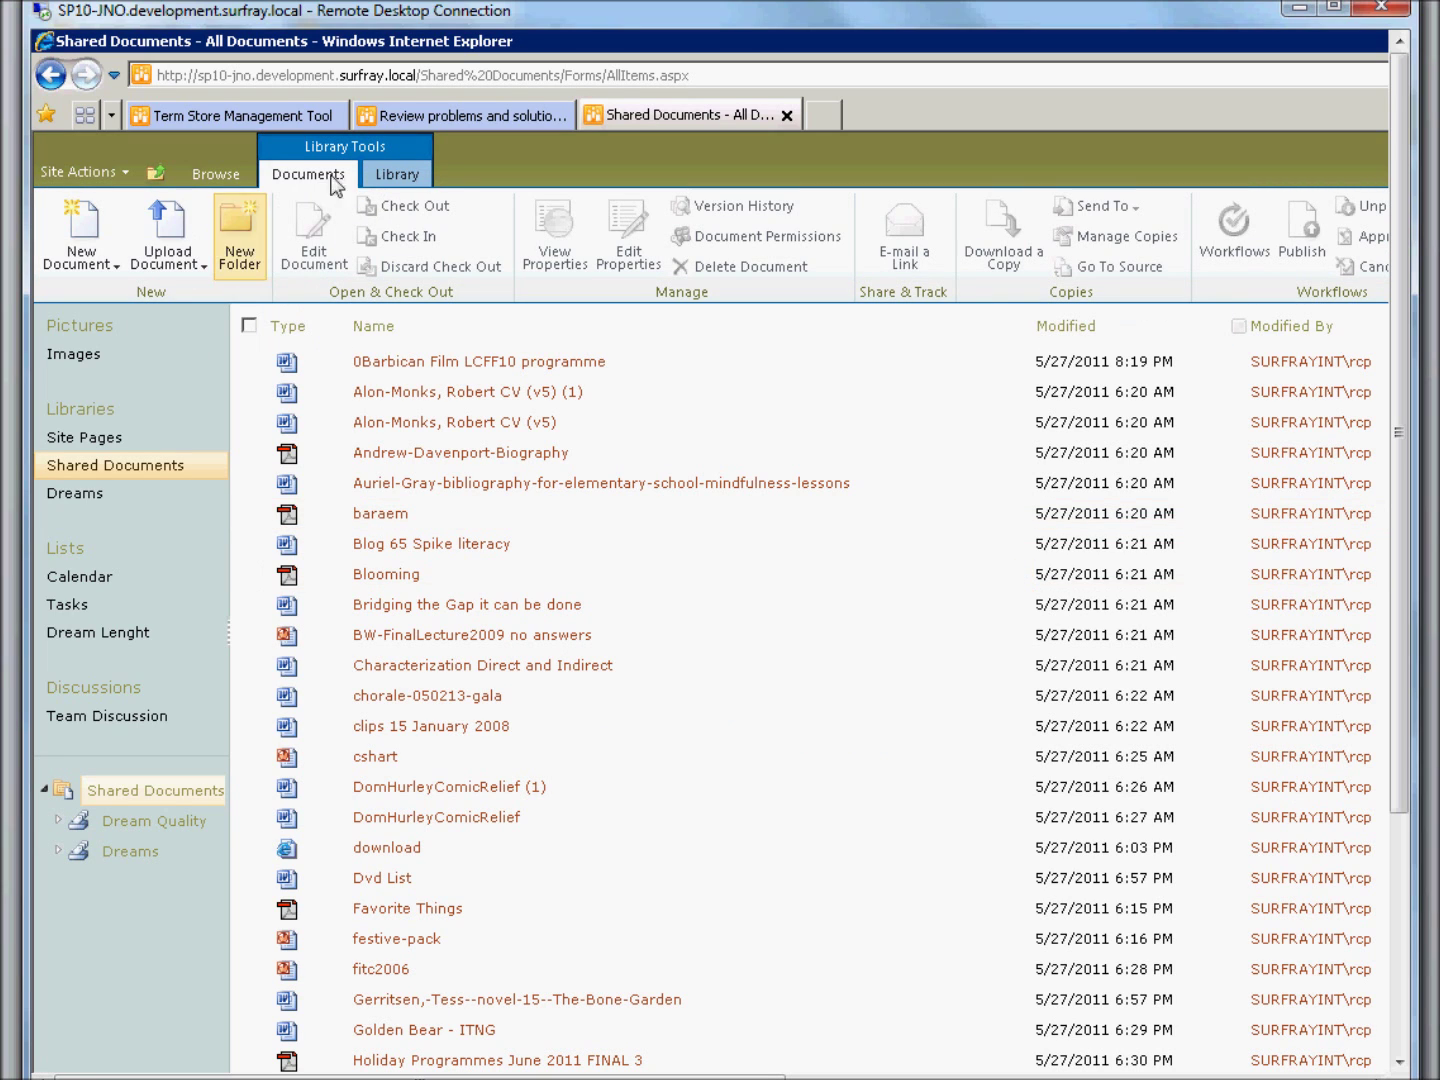
pyautogui.click(397, 176)
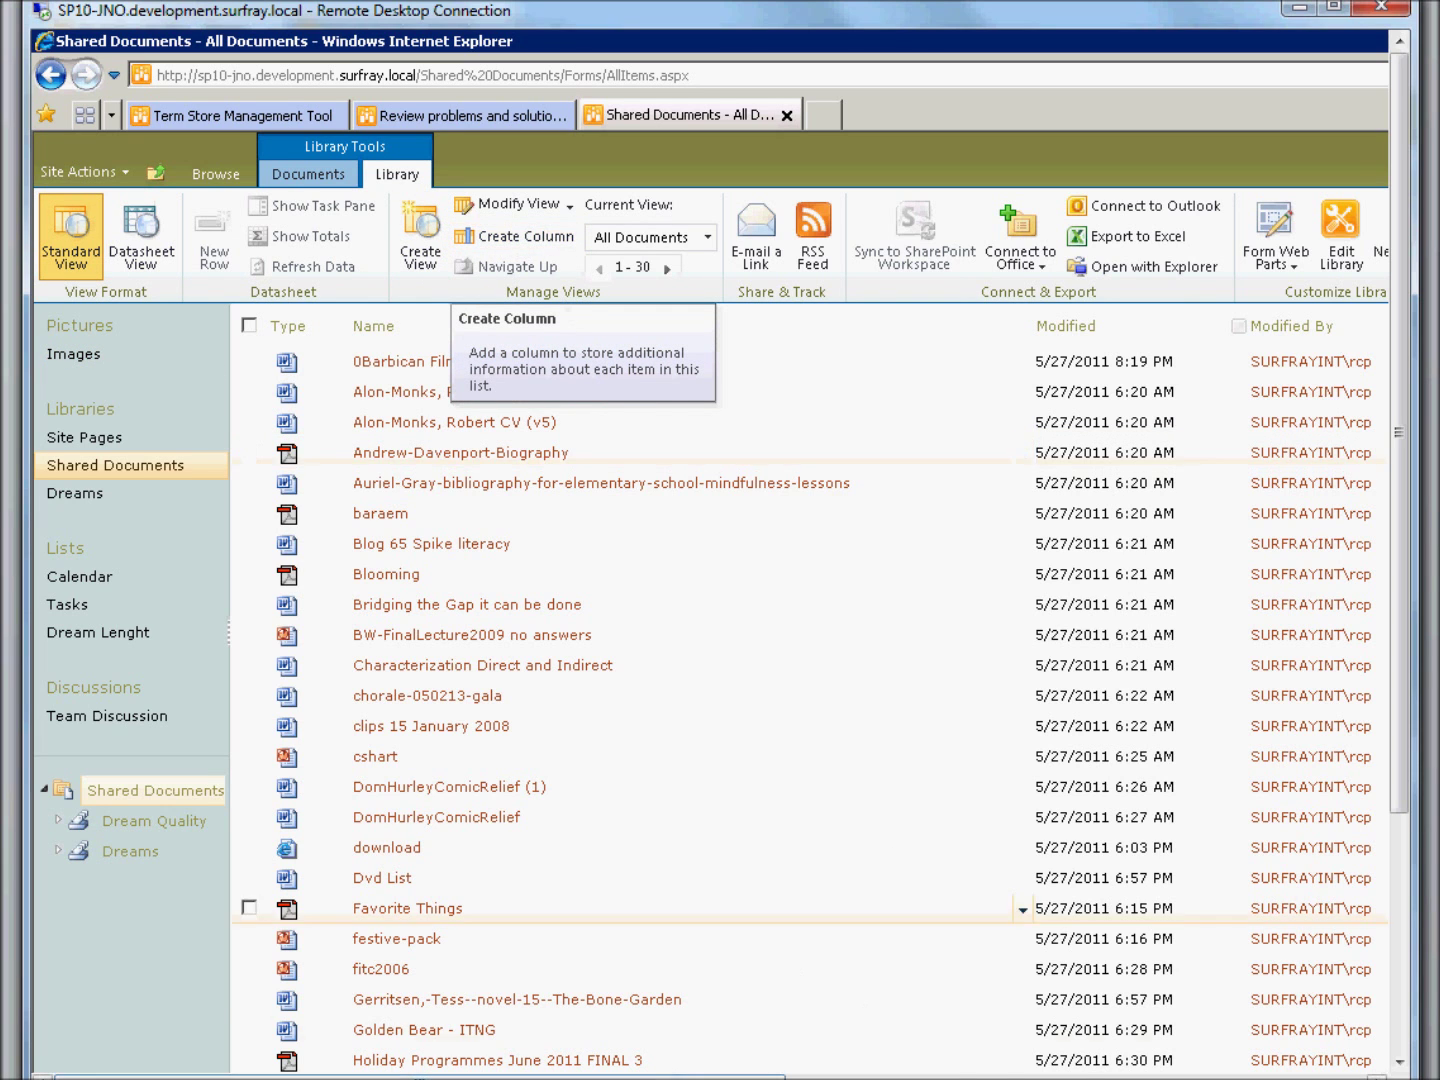
pyautogui.hscroll(5, 860, 600)
# Step: Open the Shared Documents library settings page
pyautogui.click(930, 228)
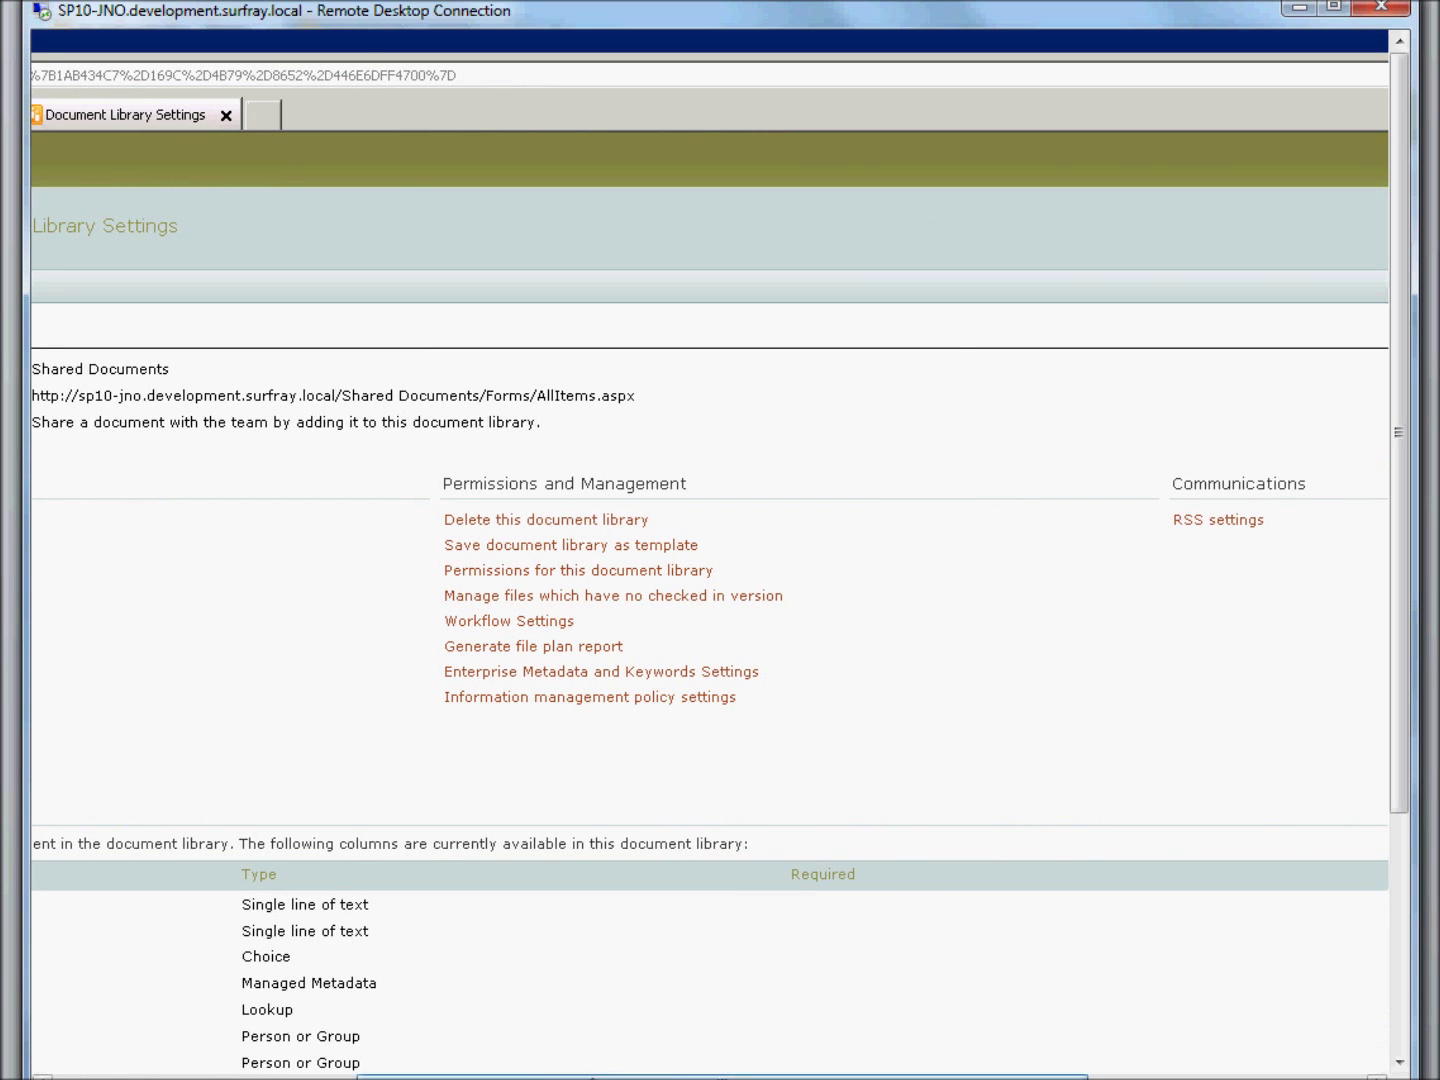
pyautogui.hscroll(-5, 824, 761)
pyautogui.scroll(-3, 1364, 529)
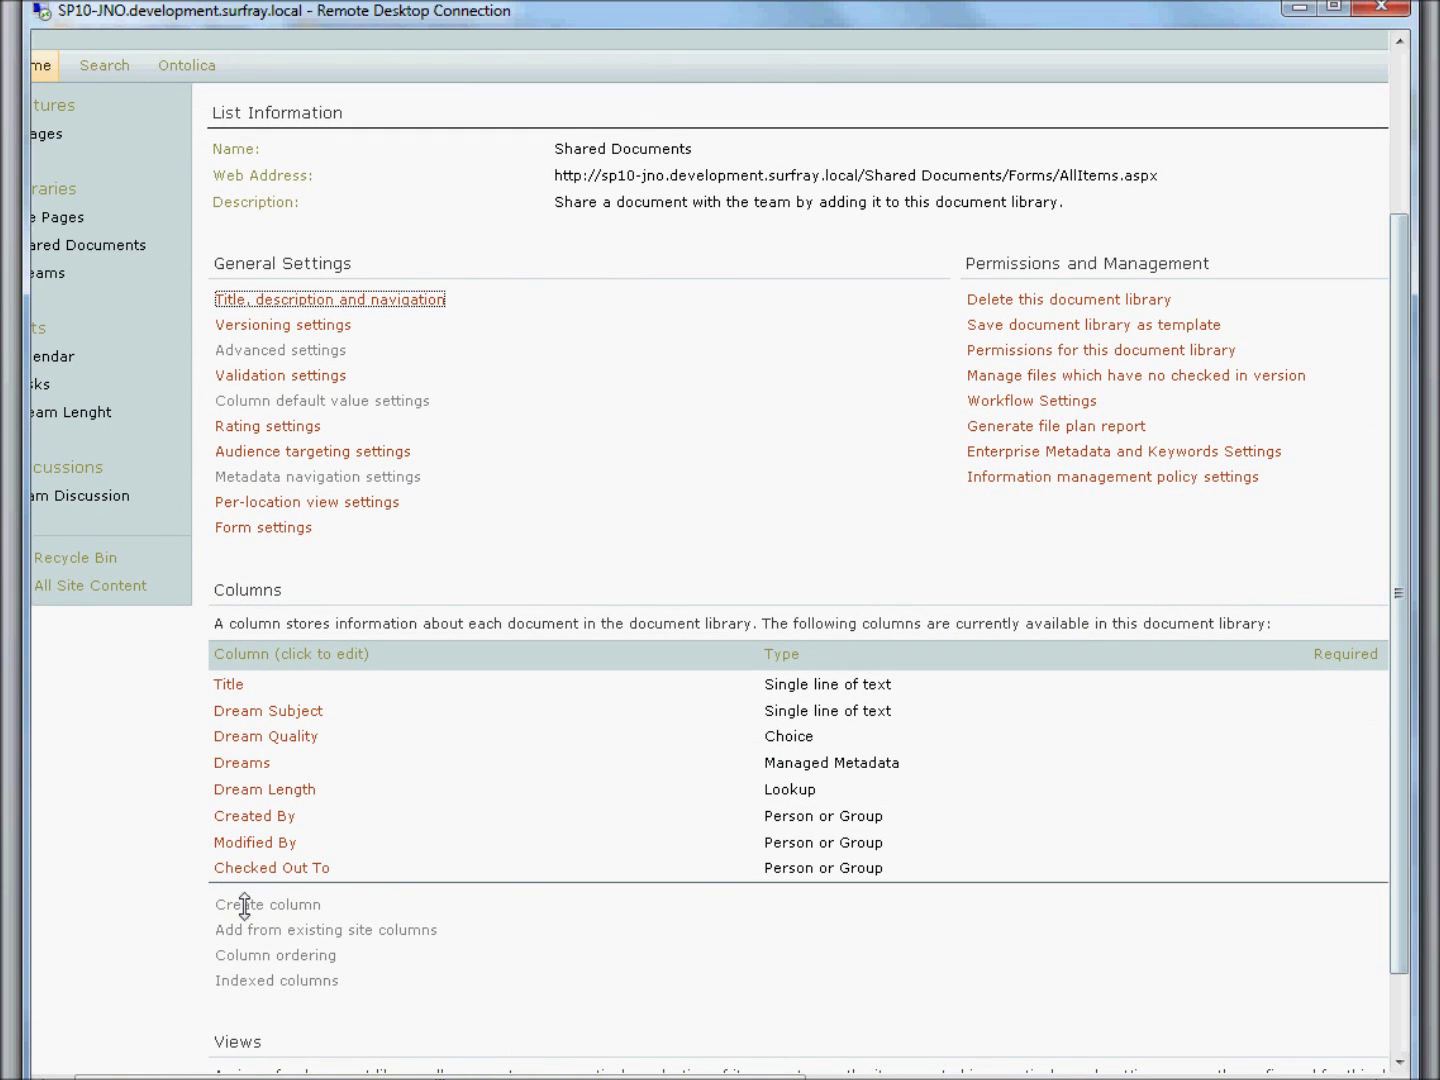
# Step: Start a new library column and choose Managed Metadata as its type
pyautogui.click(247, 905)
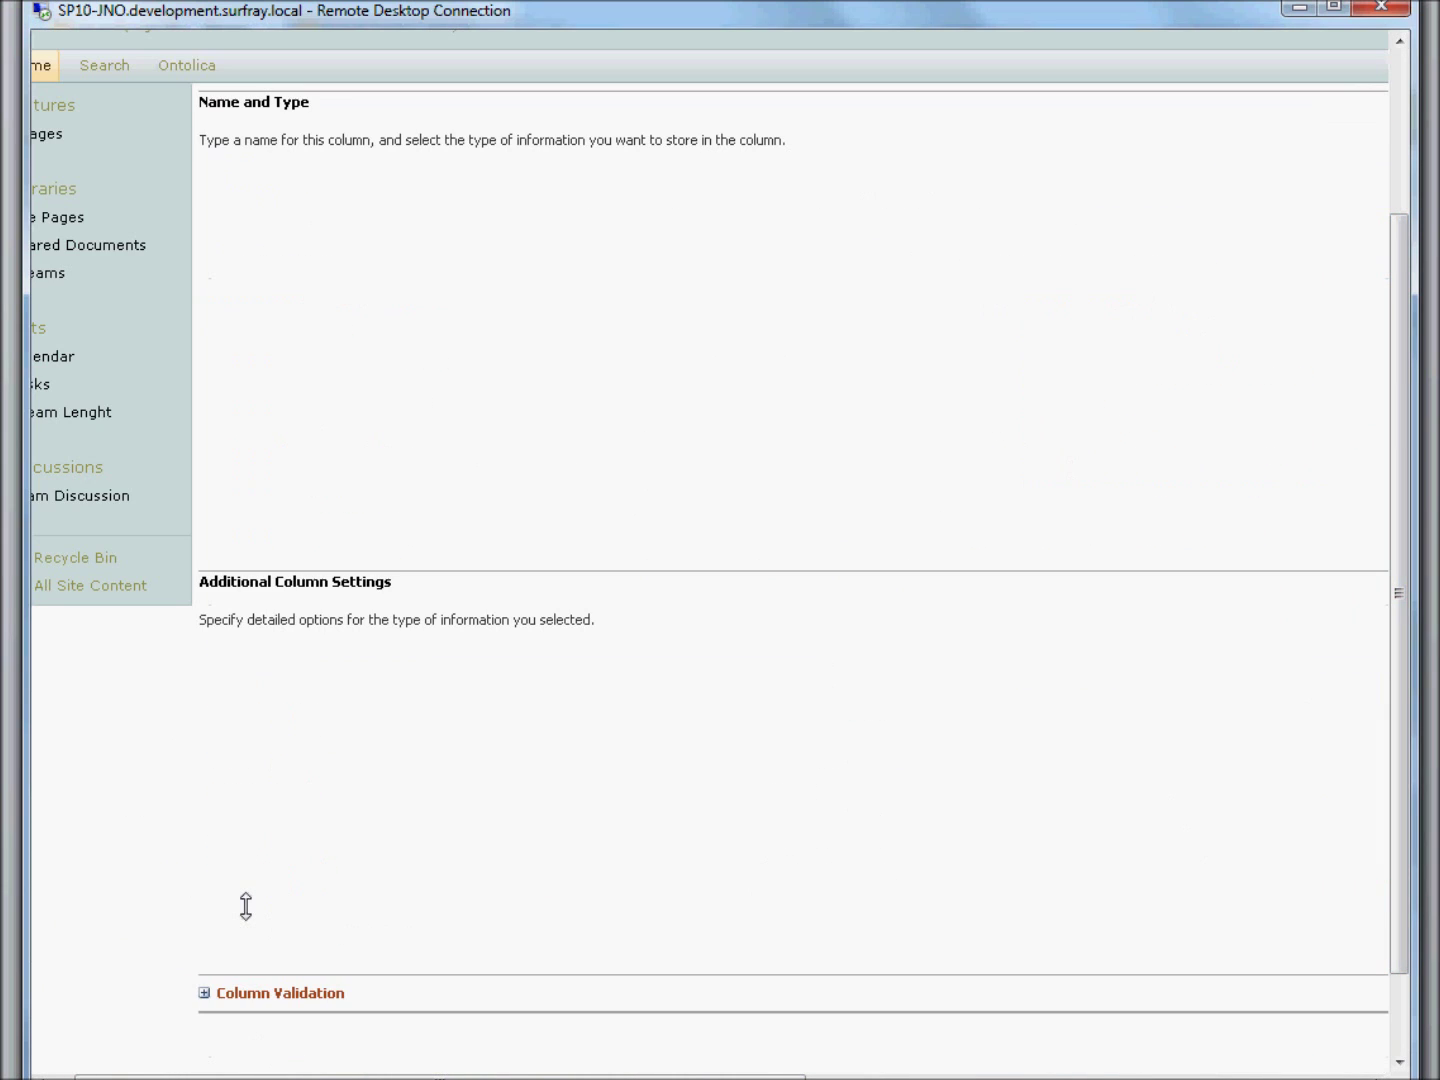
pyautogui.moveTo(405, 1076); pyautogui.dragTo(782, 1075)
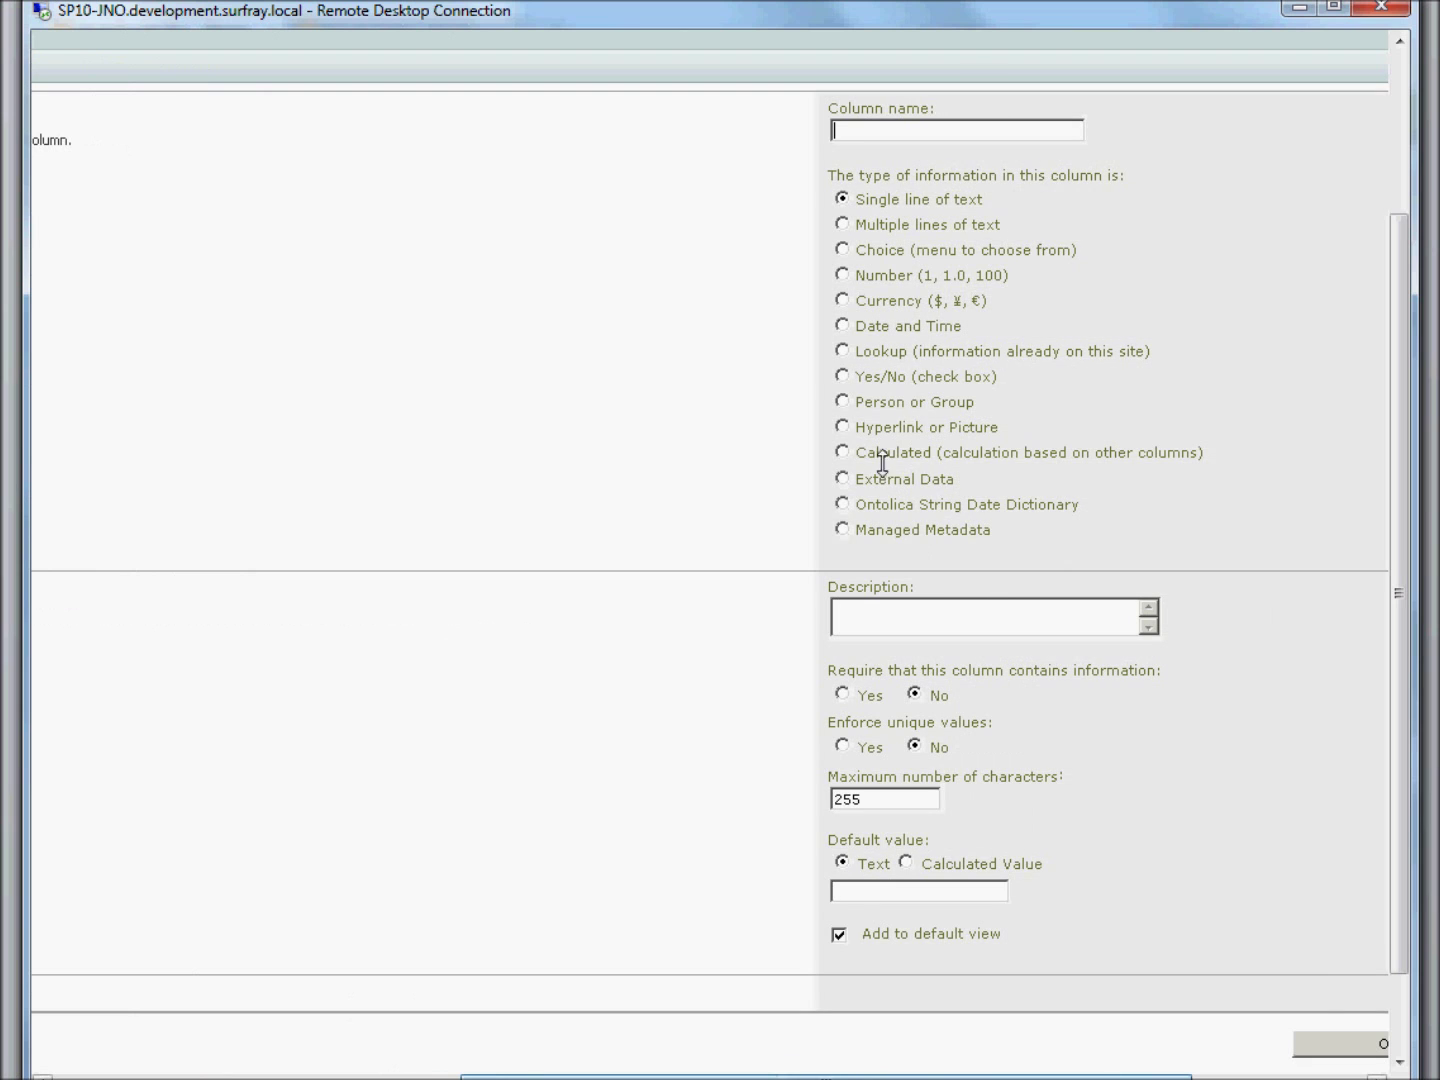
pyautogui.click(841, 529)
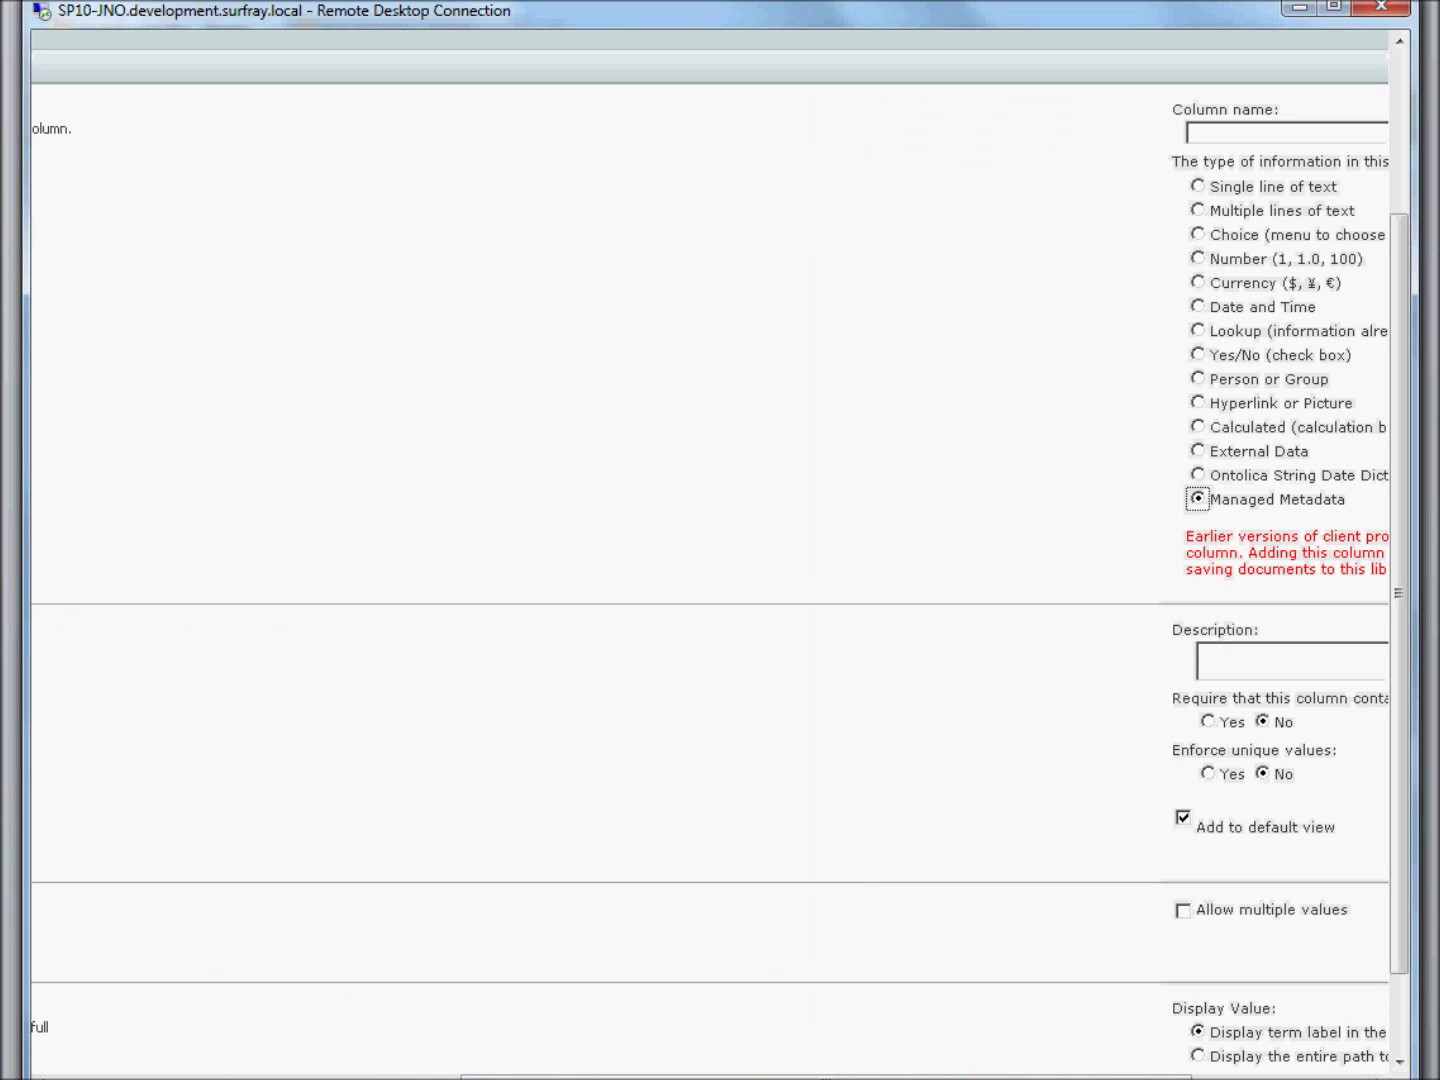
pyautogui.moveTo(841, 1073); pyautogui.dragTo(1061, 1062)
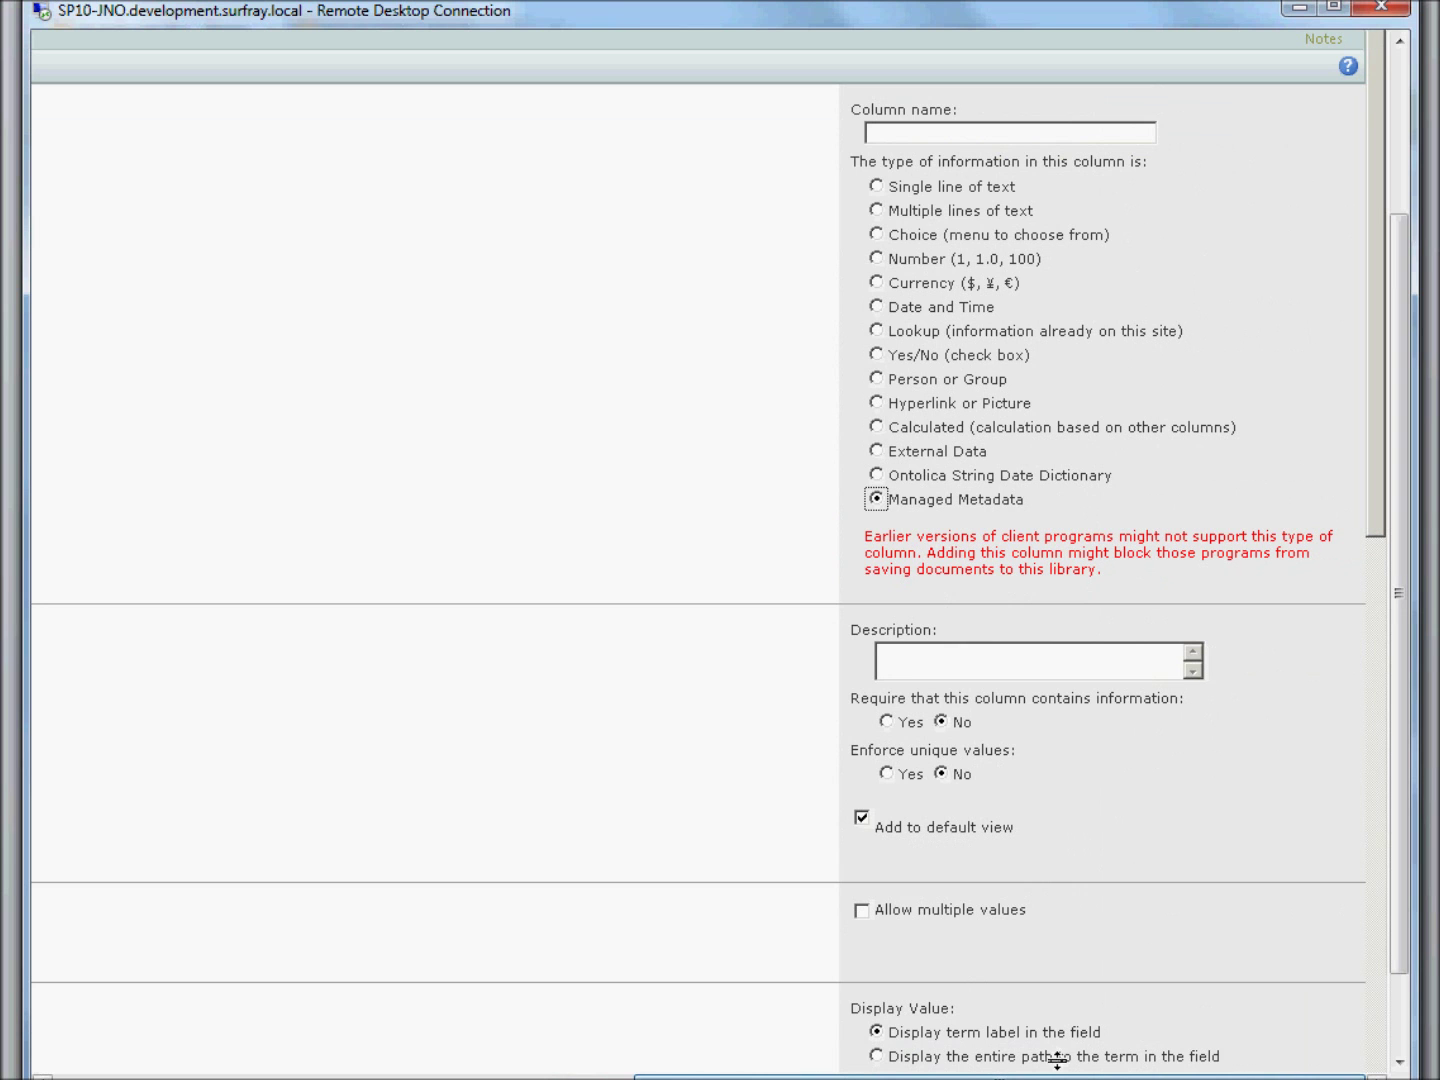
pyautogui.moveTo(1077, 1073); pyautogui.dragTo(1057, 1006)
pyautogui.moveTo(1398, 558); pyautogui.dragTo(1397, 634)
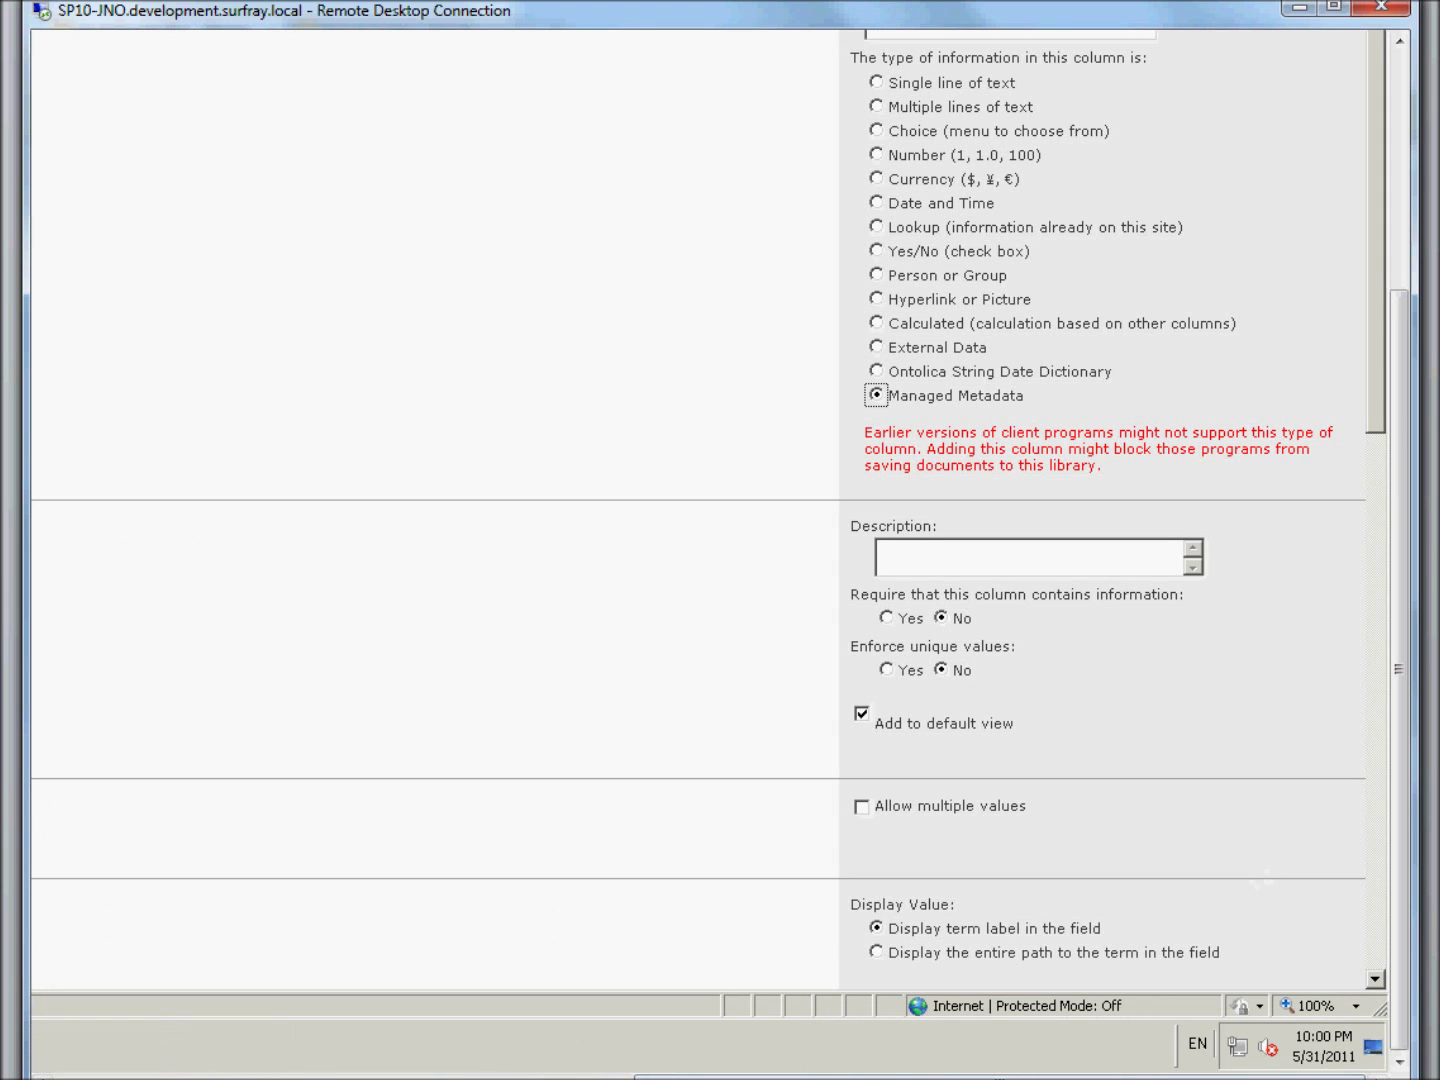
pyautogui.moveTo(1395, 930); pyautogui.dragTo(1369, 620)
pyautogui.moveTo(975, 1073); pyautogui.dragTo(194, 1030)
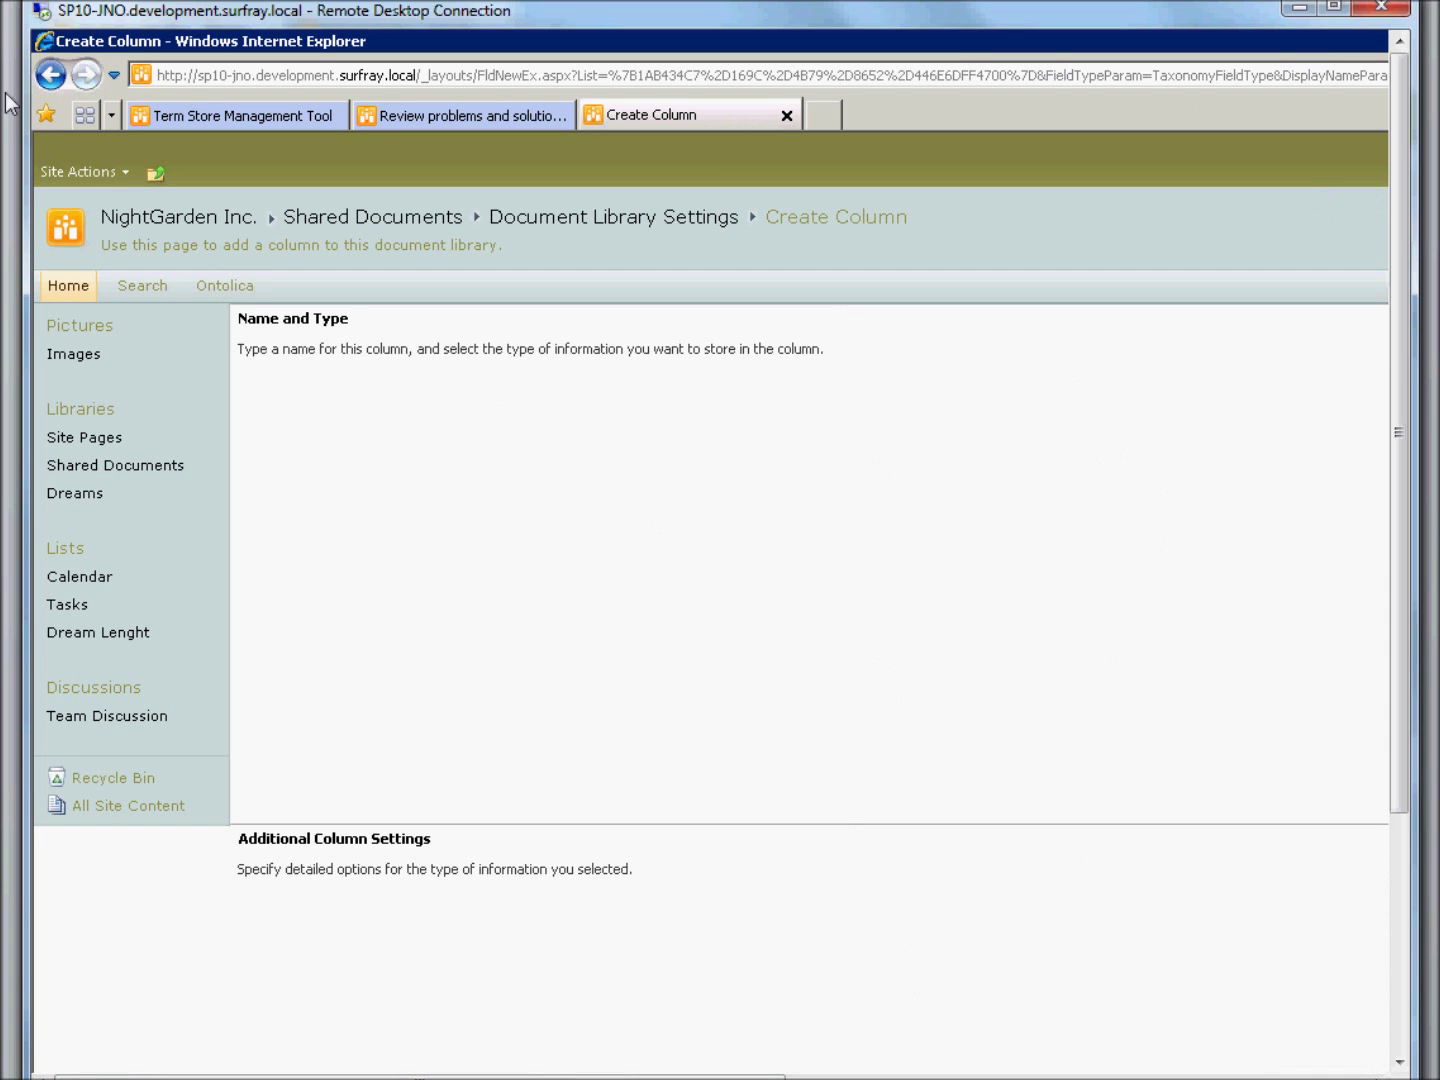
# Step: Discard the new column, view Enterprise Metadata and Keywords settings unchanged, then return to Shared Documents
pyautogui.doubleClick(52, 77)
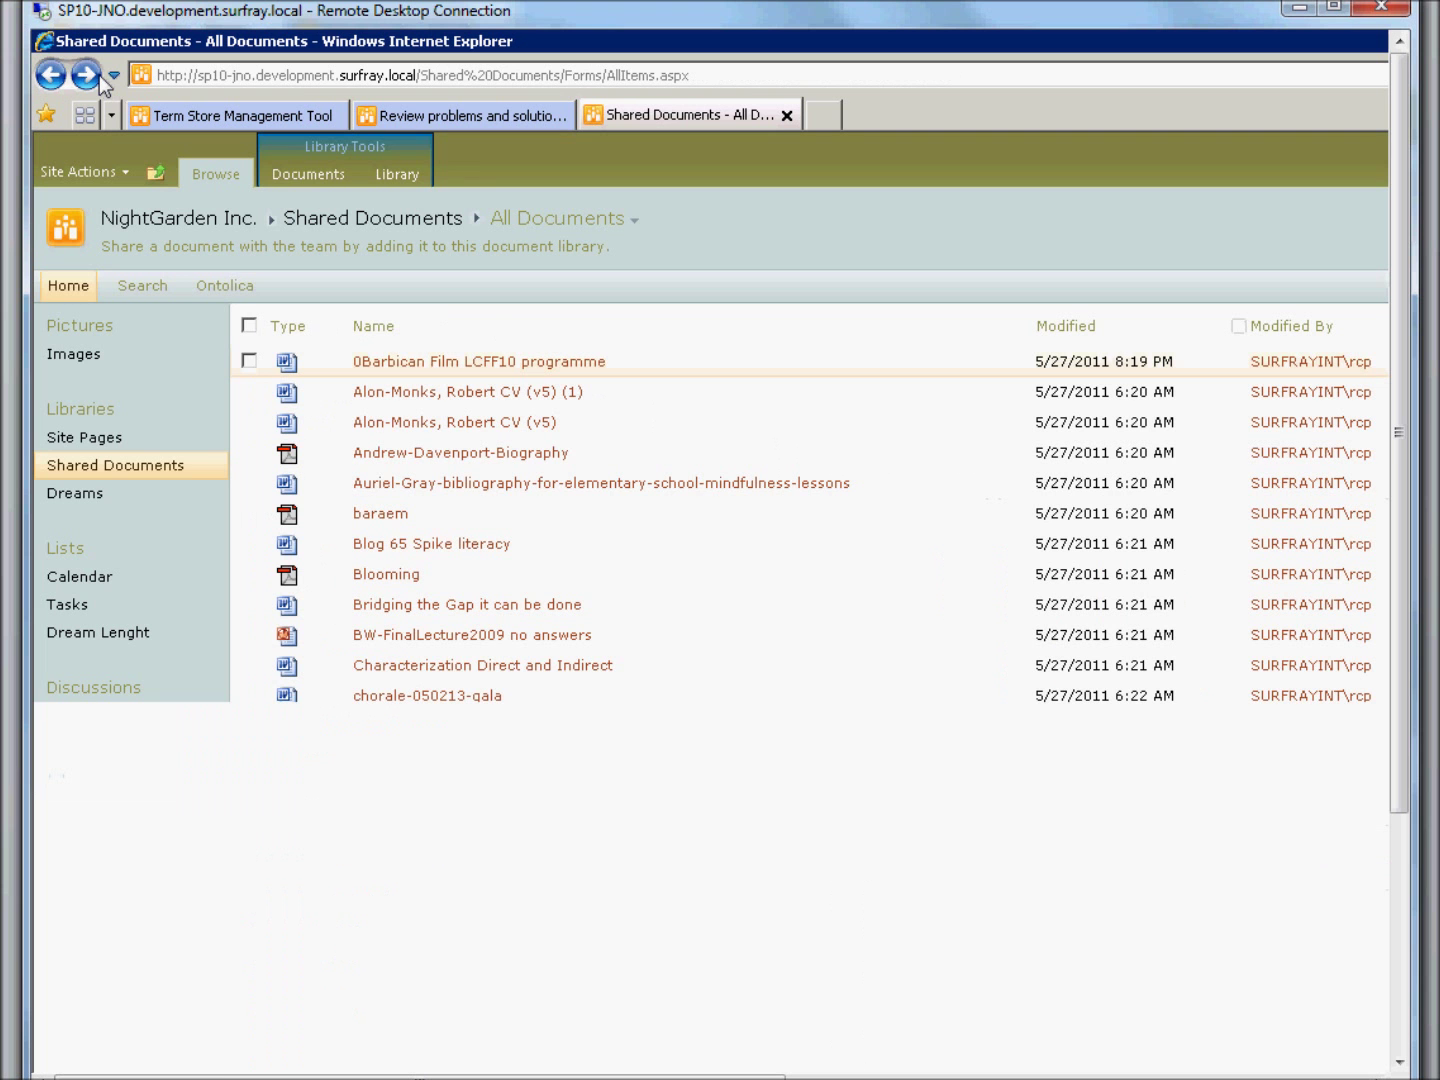
pyautogui.click(87, 75)
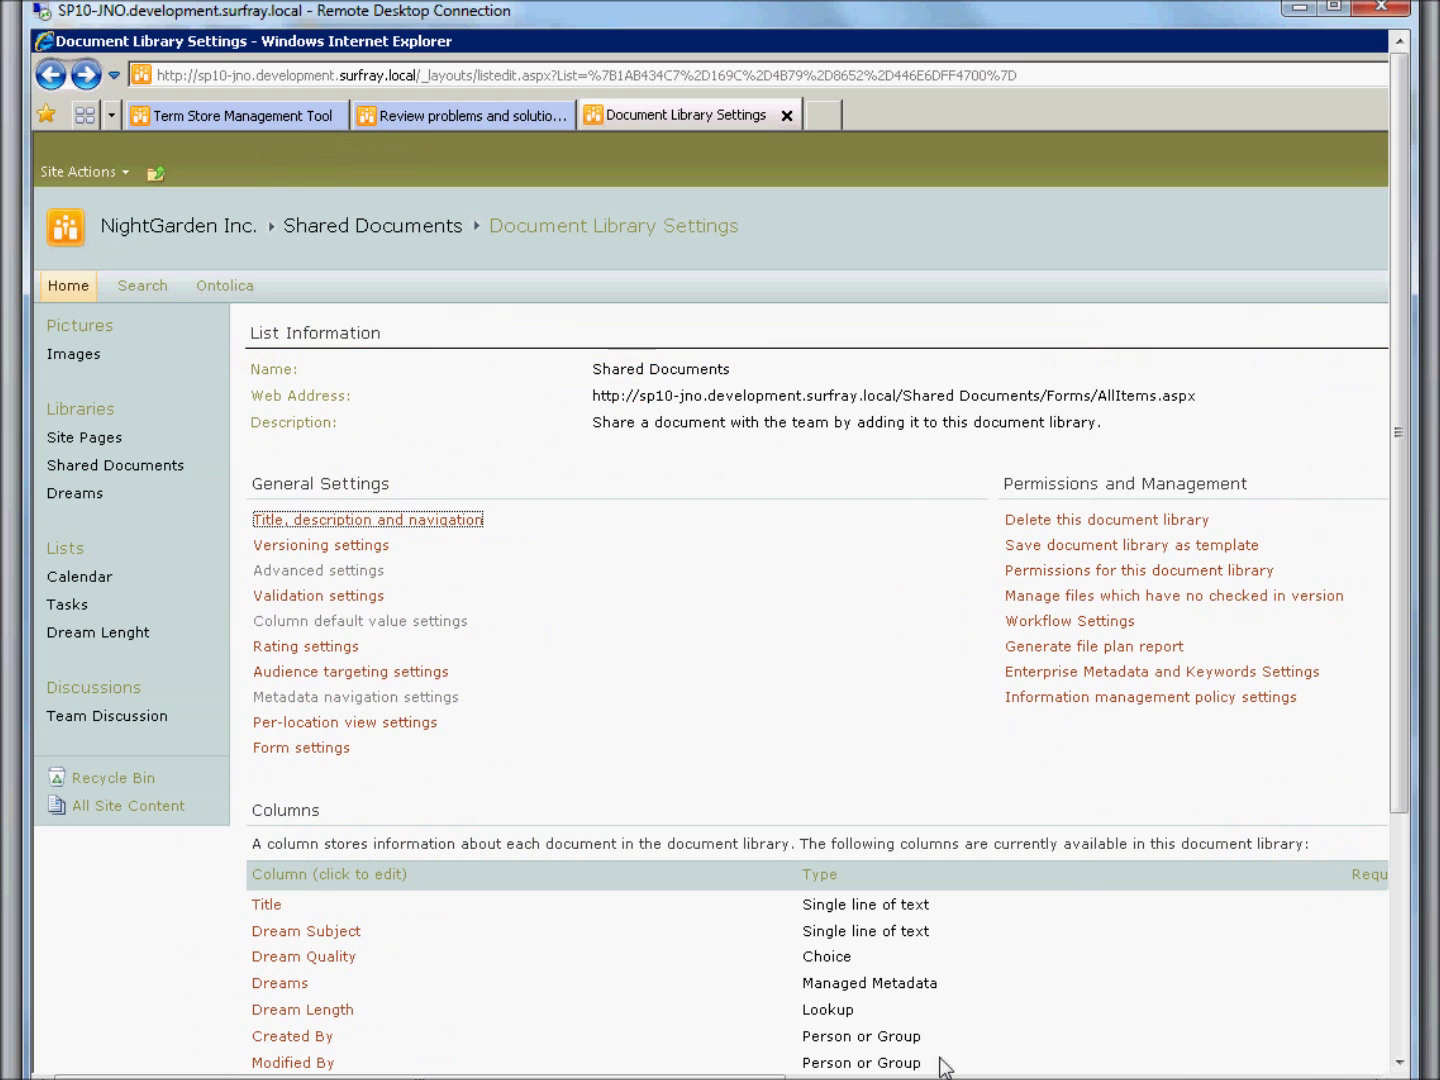
pyautogui.click(1097, 672)
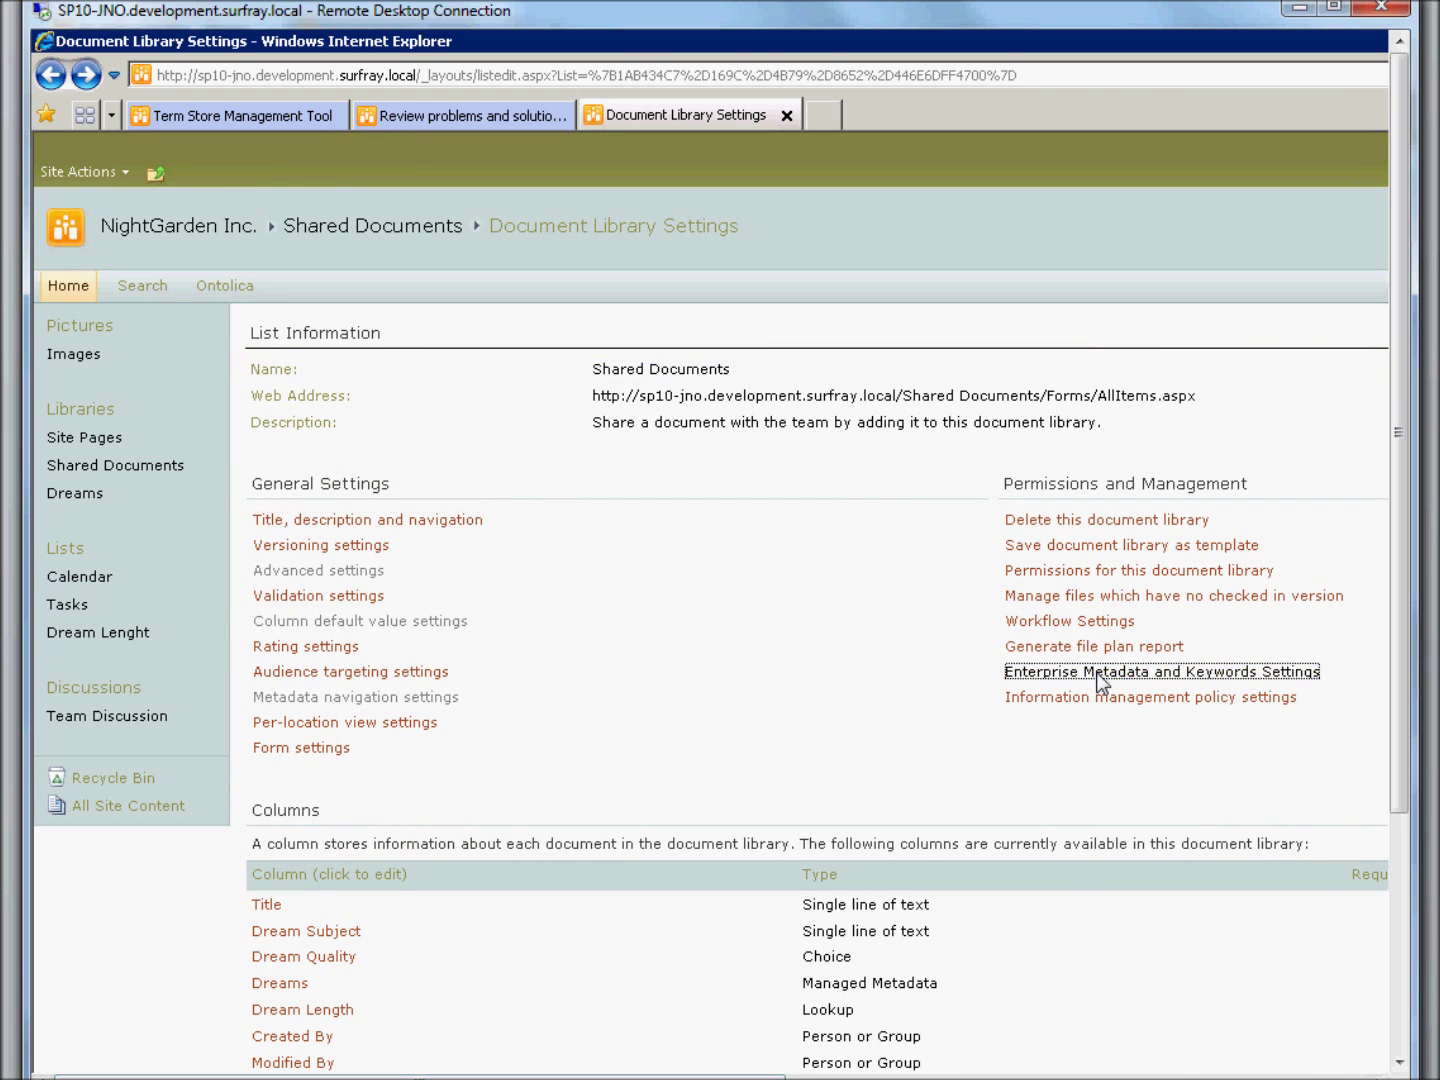
pyautogui.moveTo(462, 1076); pyautogui.dragTo(1039, 1076)
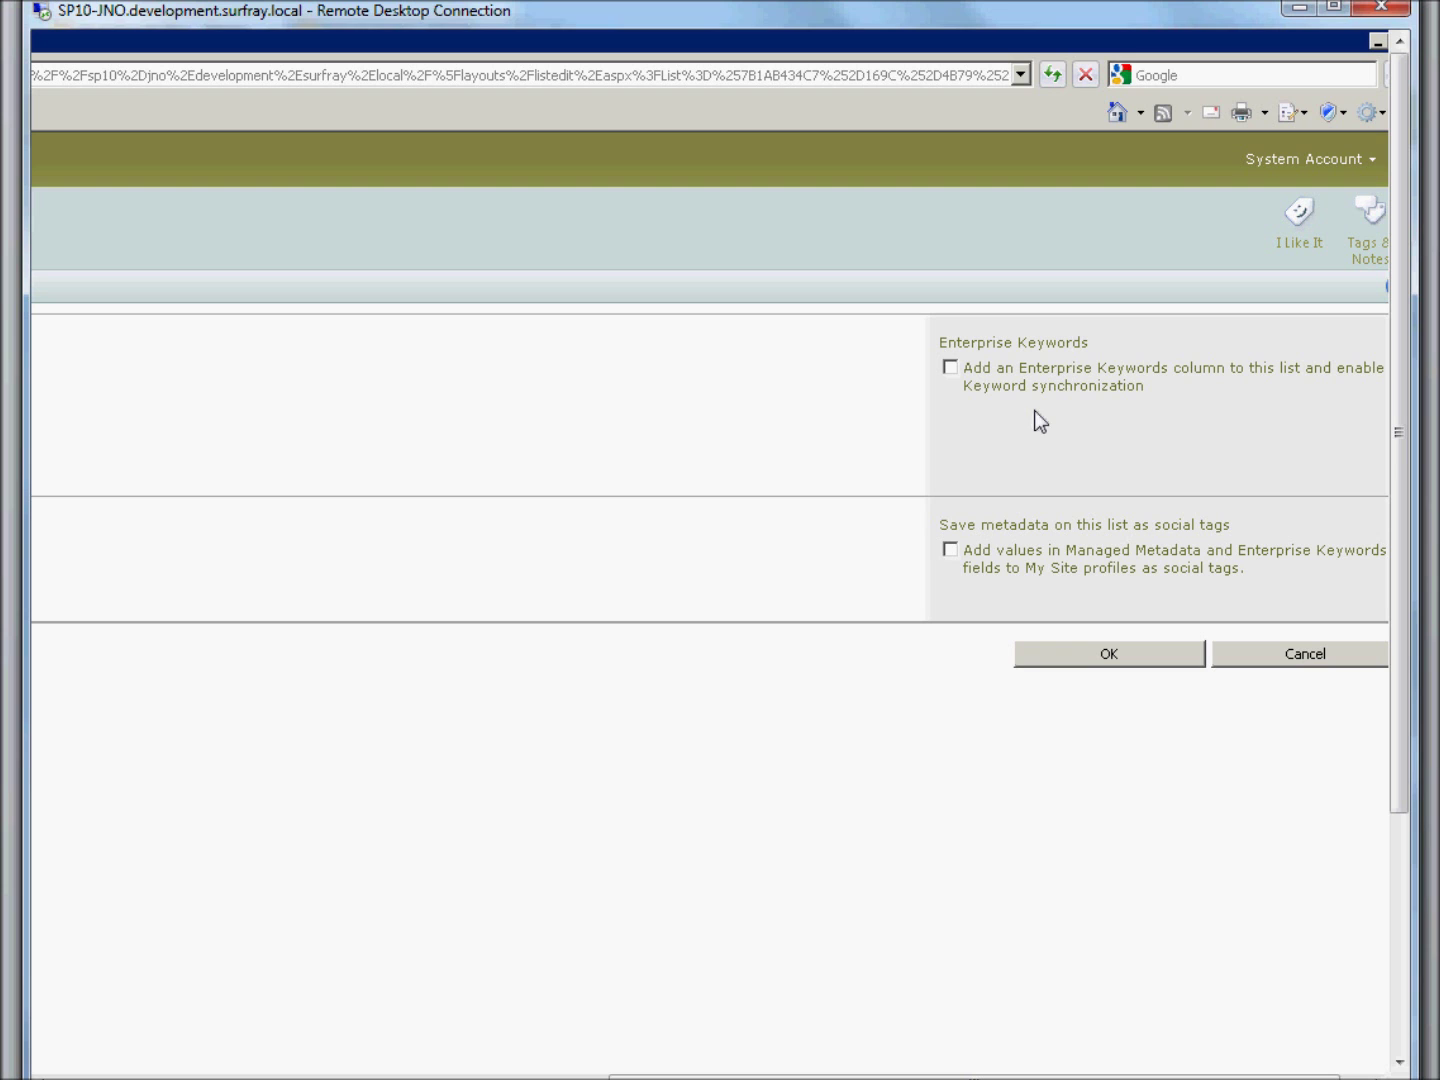
pyautogui.click(1253, 656)
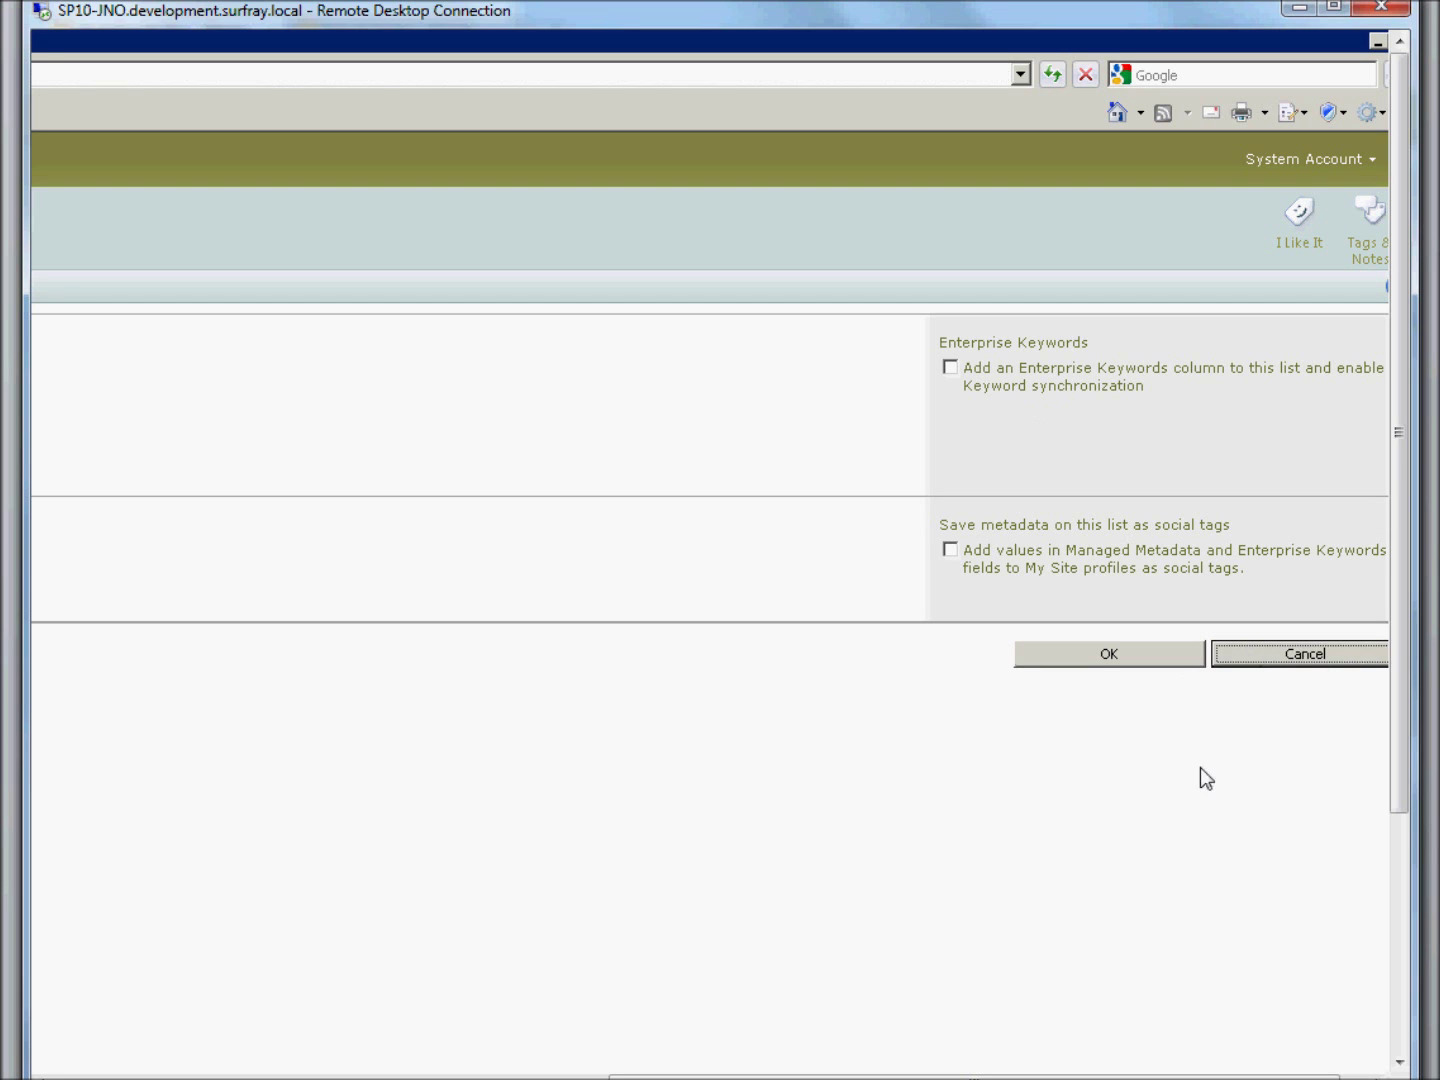
pyautogui.moveTo(676, 1075); pyautogui.dragTo(101, 1076)
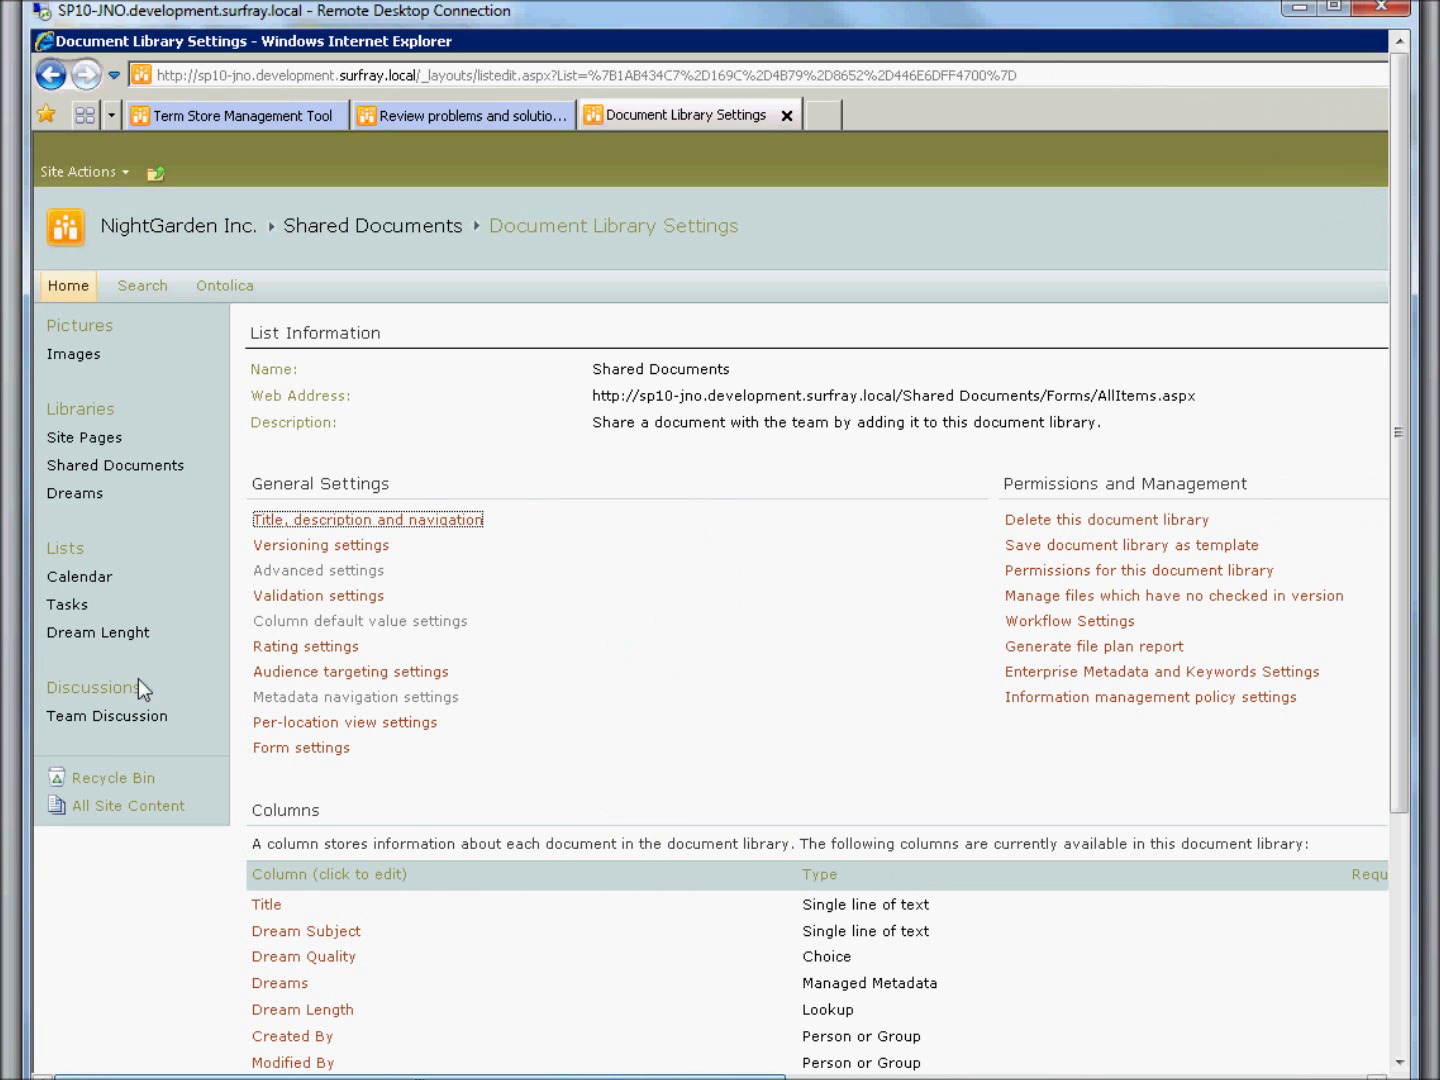
pyautogui.click(406, 228)
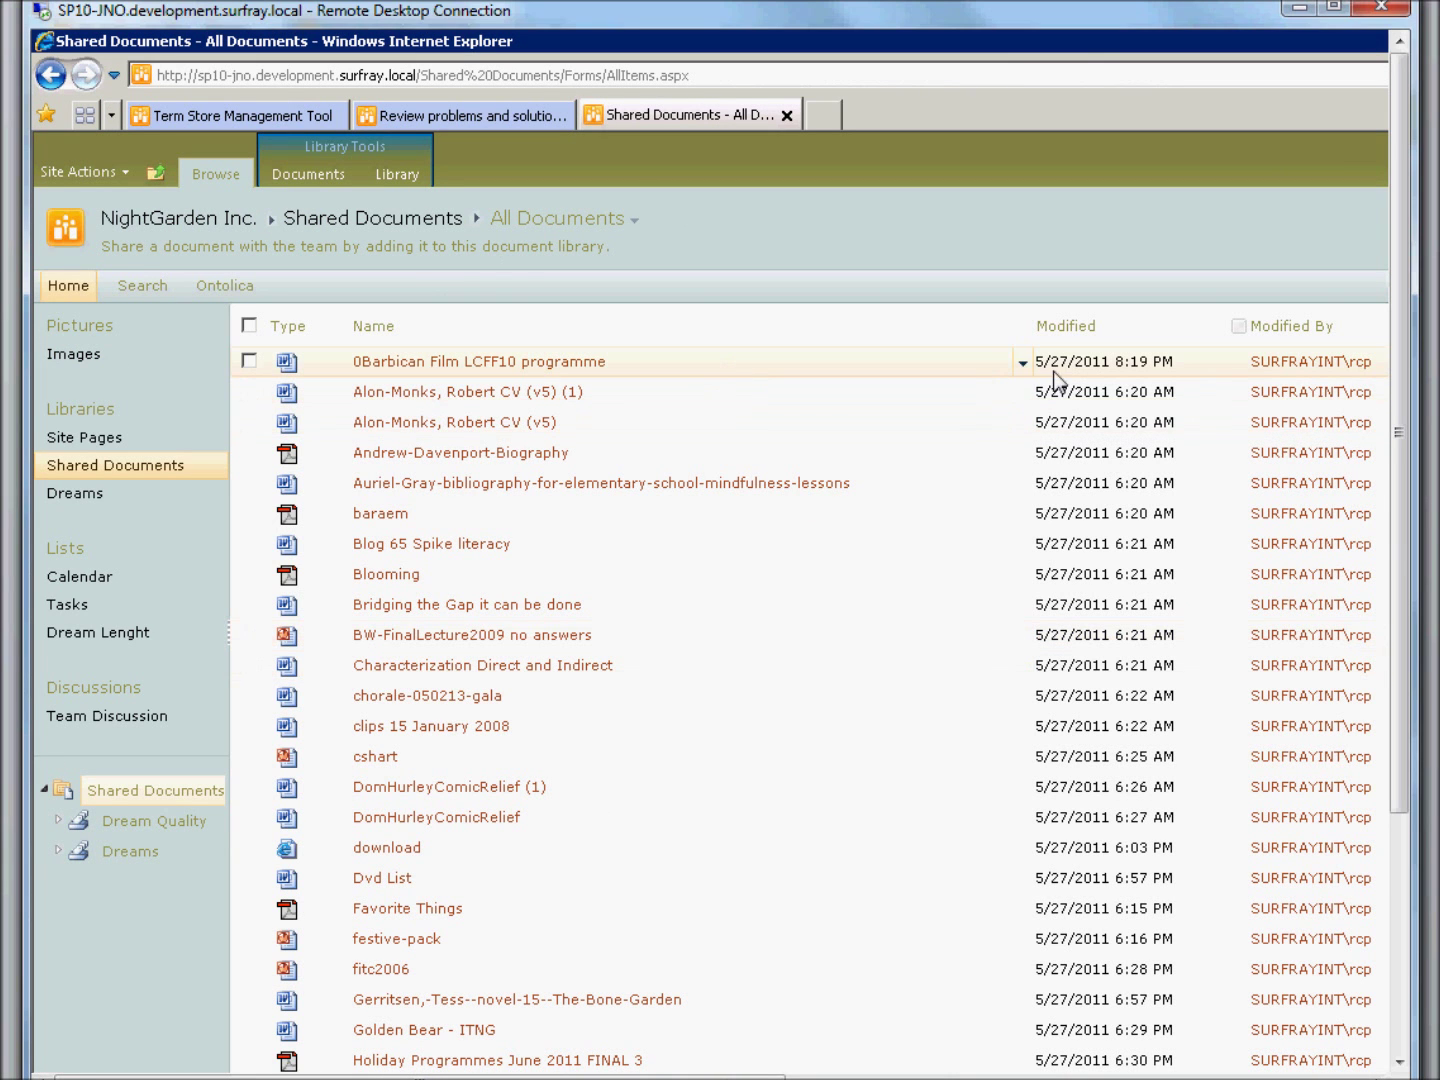
# Step: Edit properties of 0Barbican Film LCFF10 programme, checking Dream Subject Sports and keeping Dream Quality Great
pyautogui.click(1023, 364)
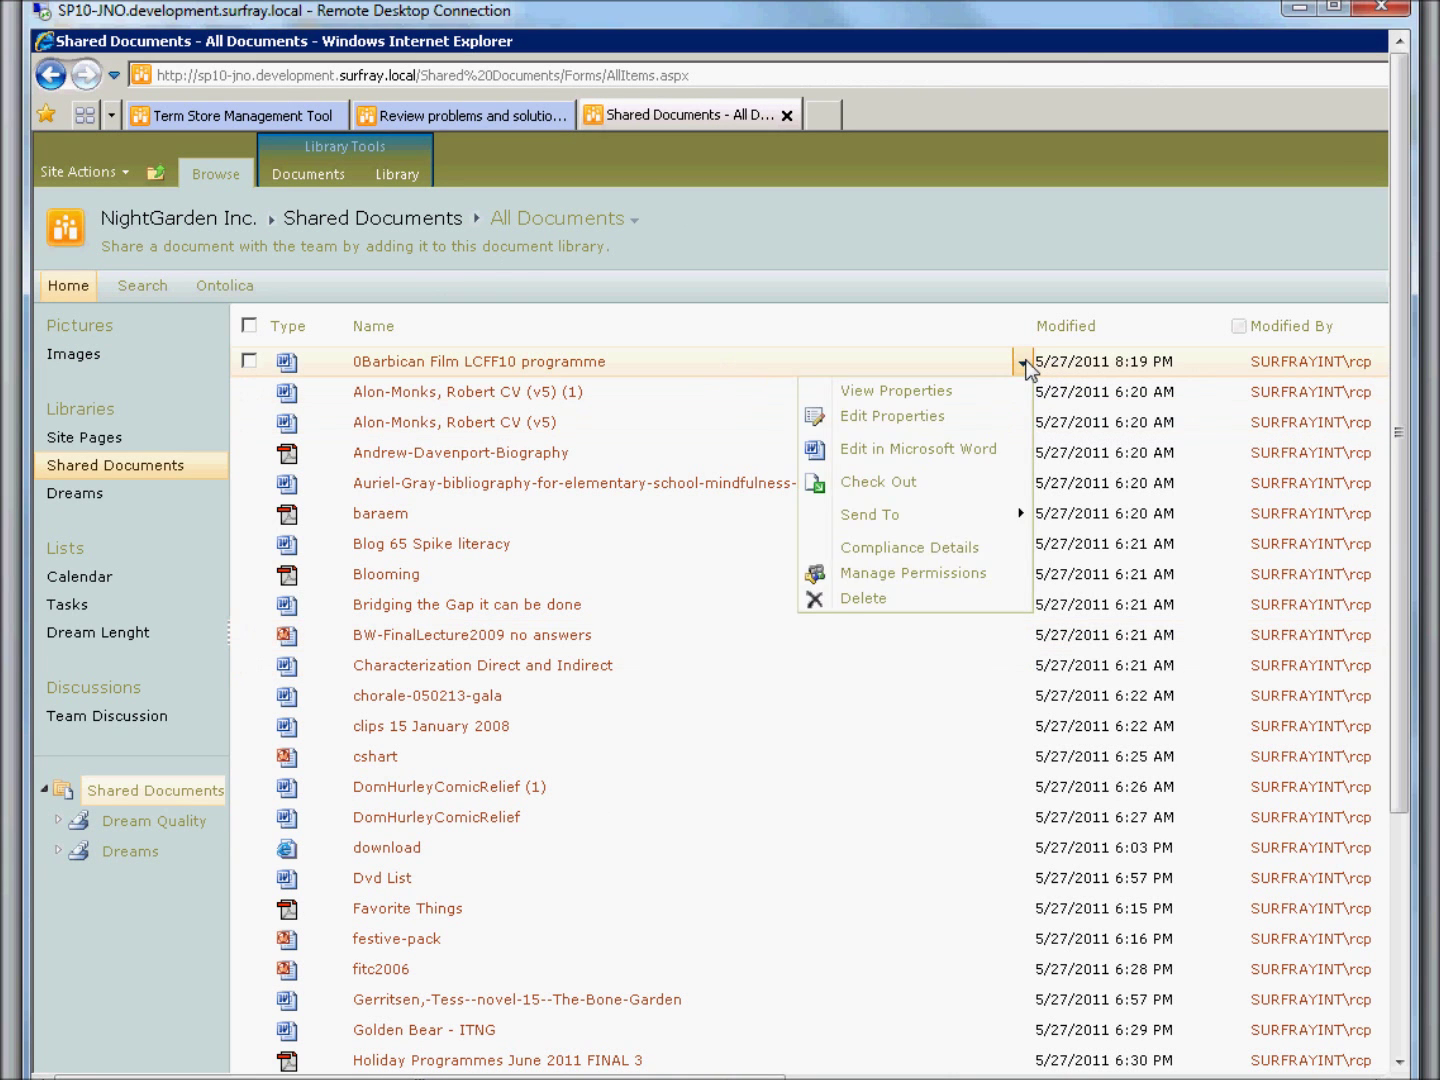
pyautogui.click(901, 415)
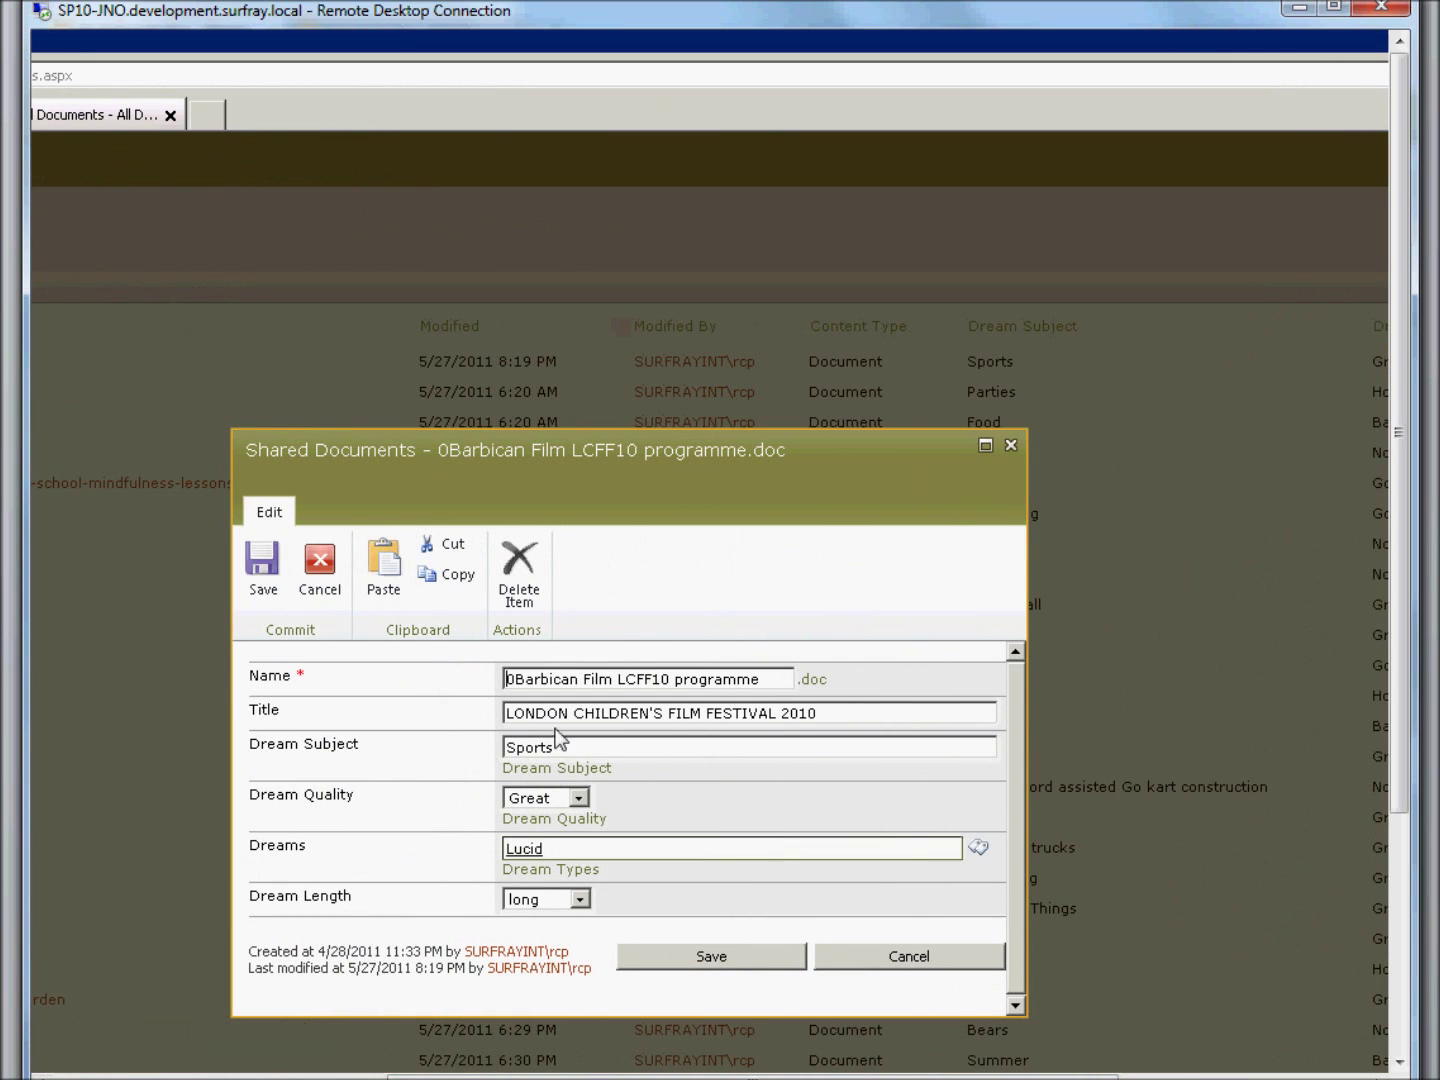
pyautogui.moveTo(557, 752); pyautogui.dragTo(465, 751)
pyautogui.click(585, 798)
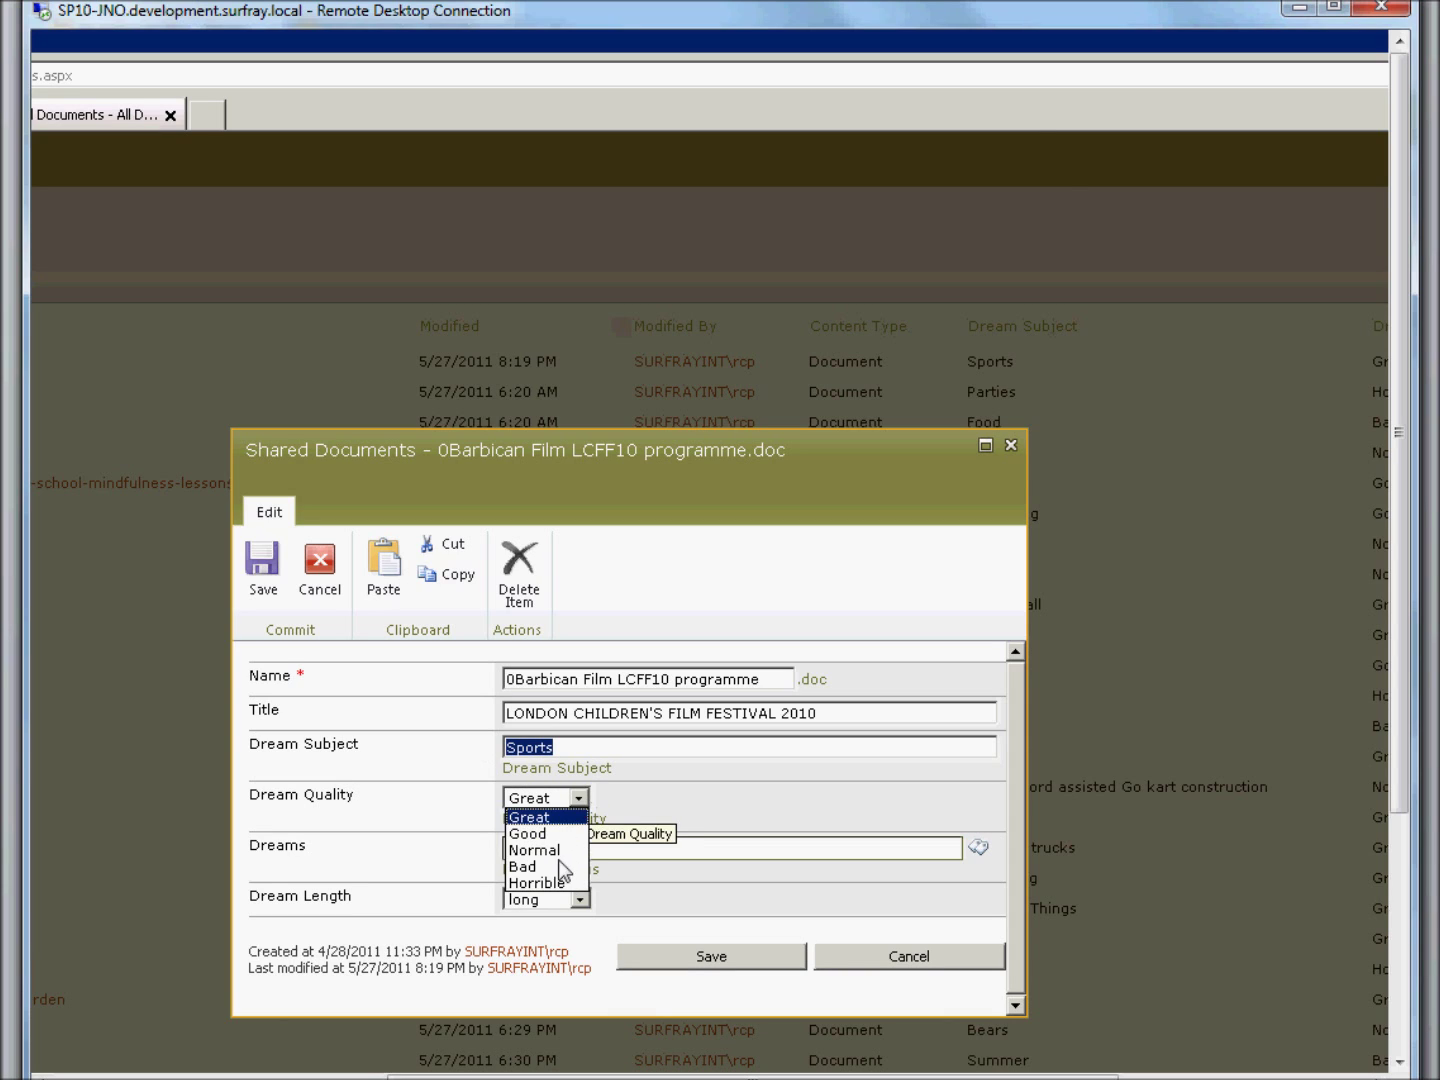
pyautogui.click(577, 799)
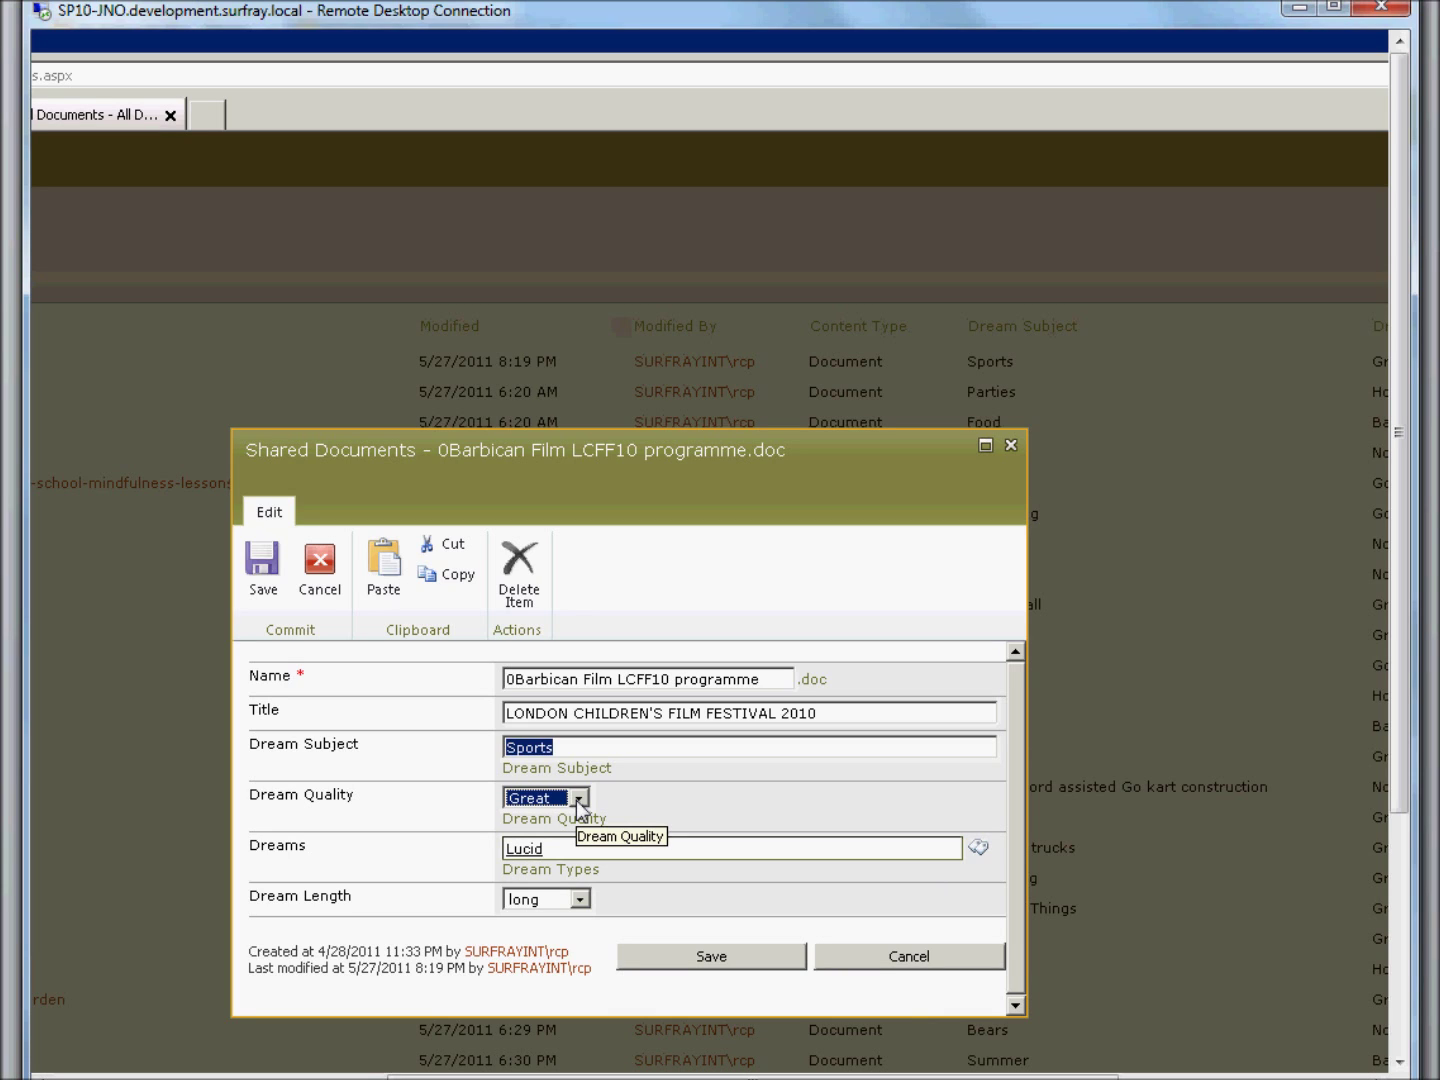
# Step: Clear the Dreams field, removing the typed 'fanta' term
pyautogui.click(650, 851)
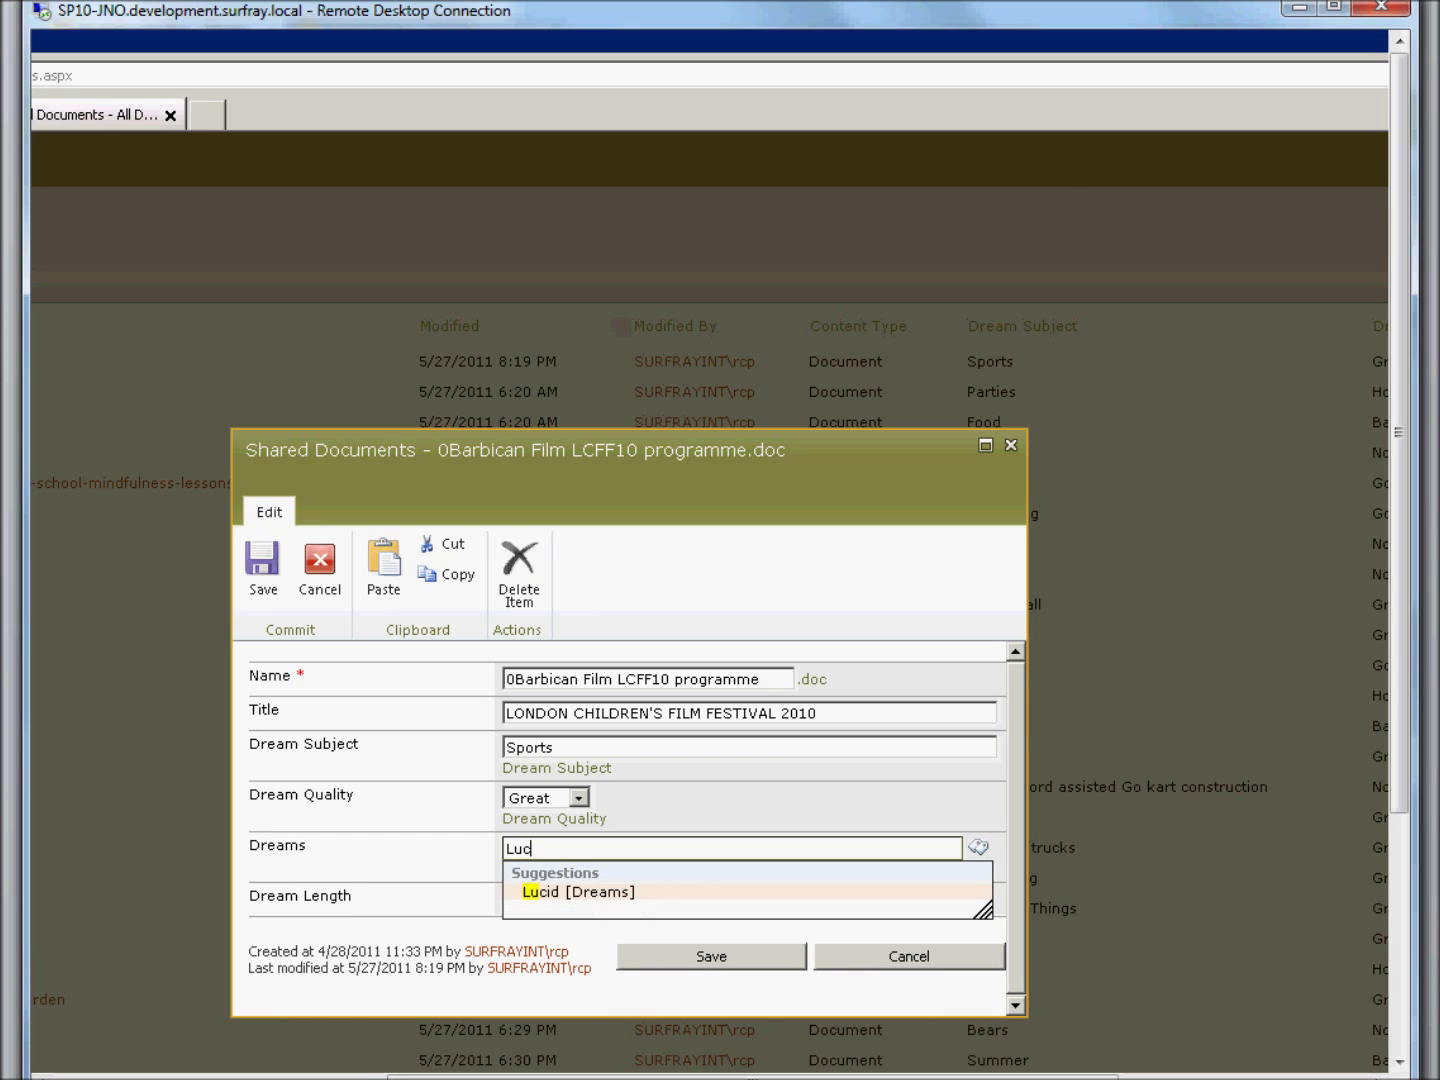
pyautogui.press('BackSpace')
pyautogui.press('BackSpace')
pyautogui.write('fa')
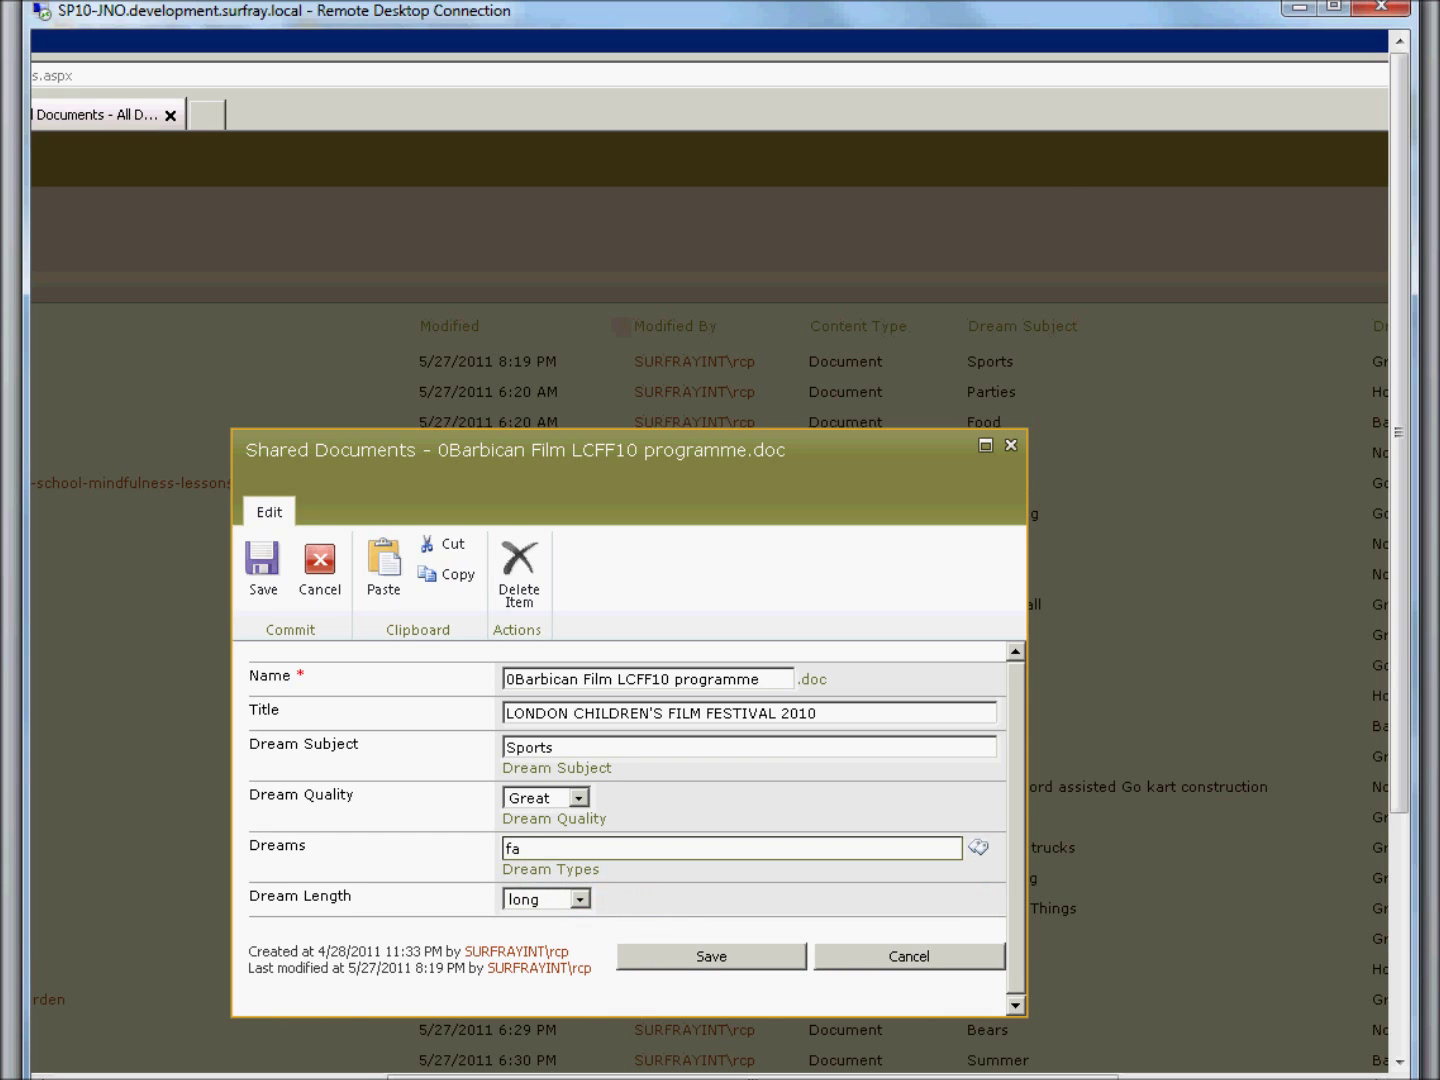
pyautogui.write('ntasy')
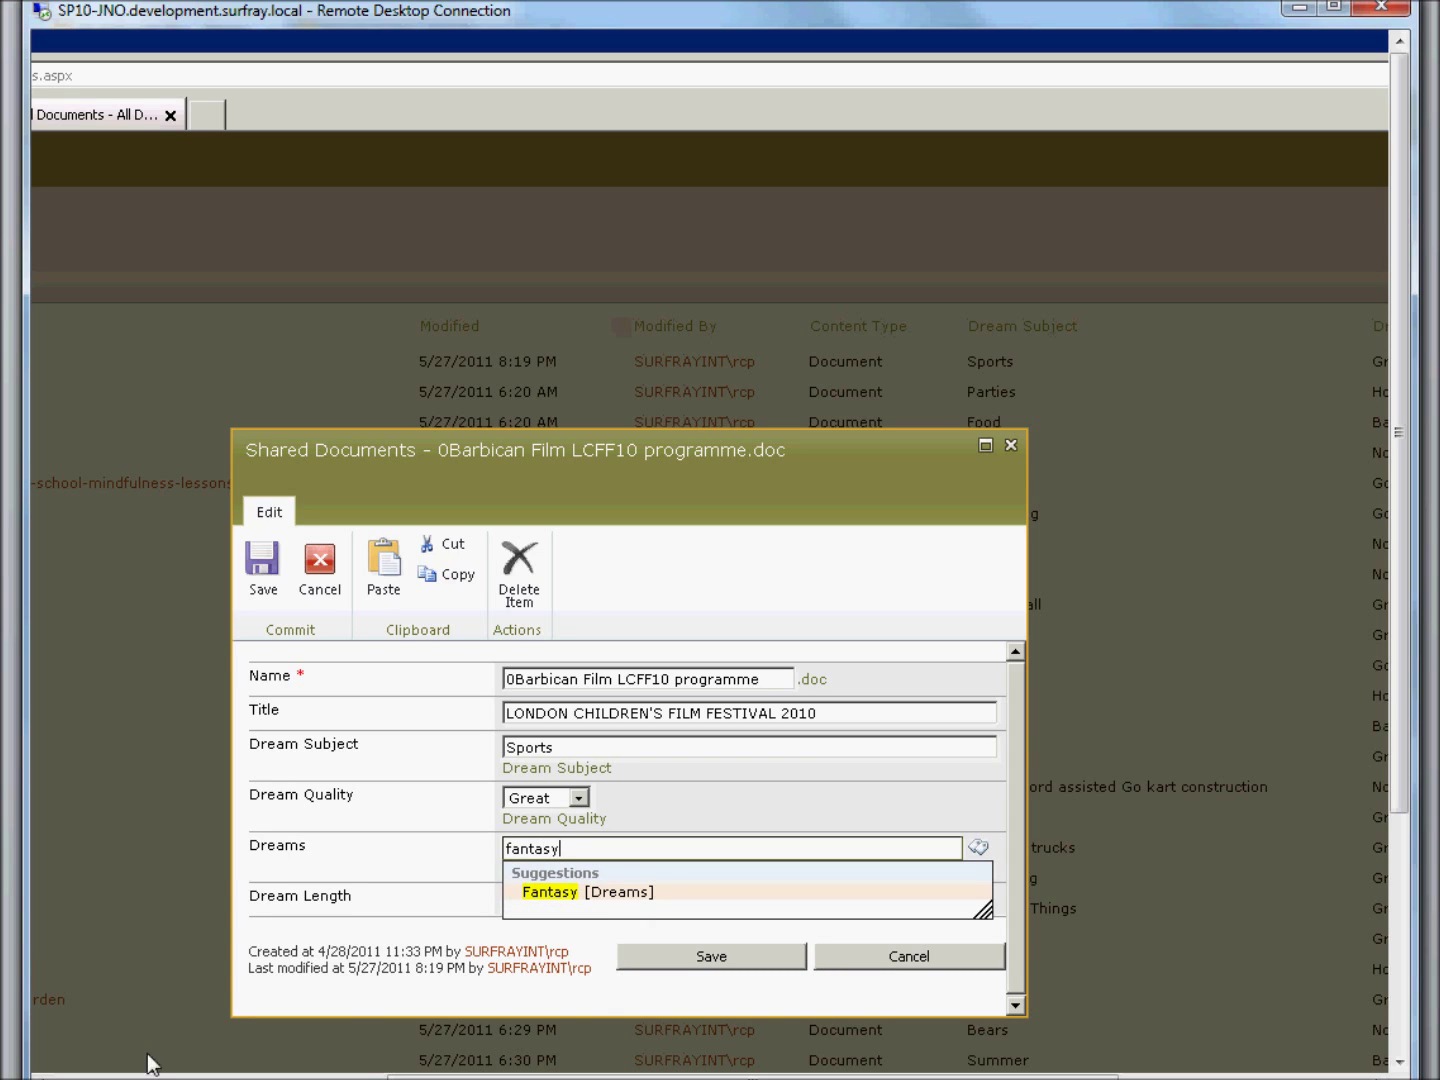
pyautogui.hotkey('ctrl', 'a')
pyautogui.press('BackSpace')
# Step: Pick Lucid from the Dreams term set browser and confirm it as the Dreams value
pyautogui.click(979, 848)
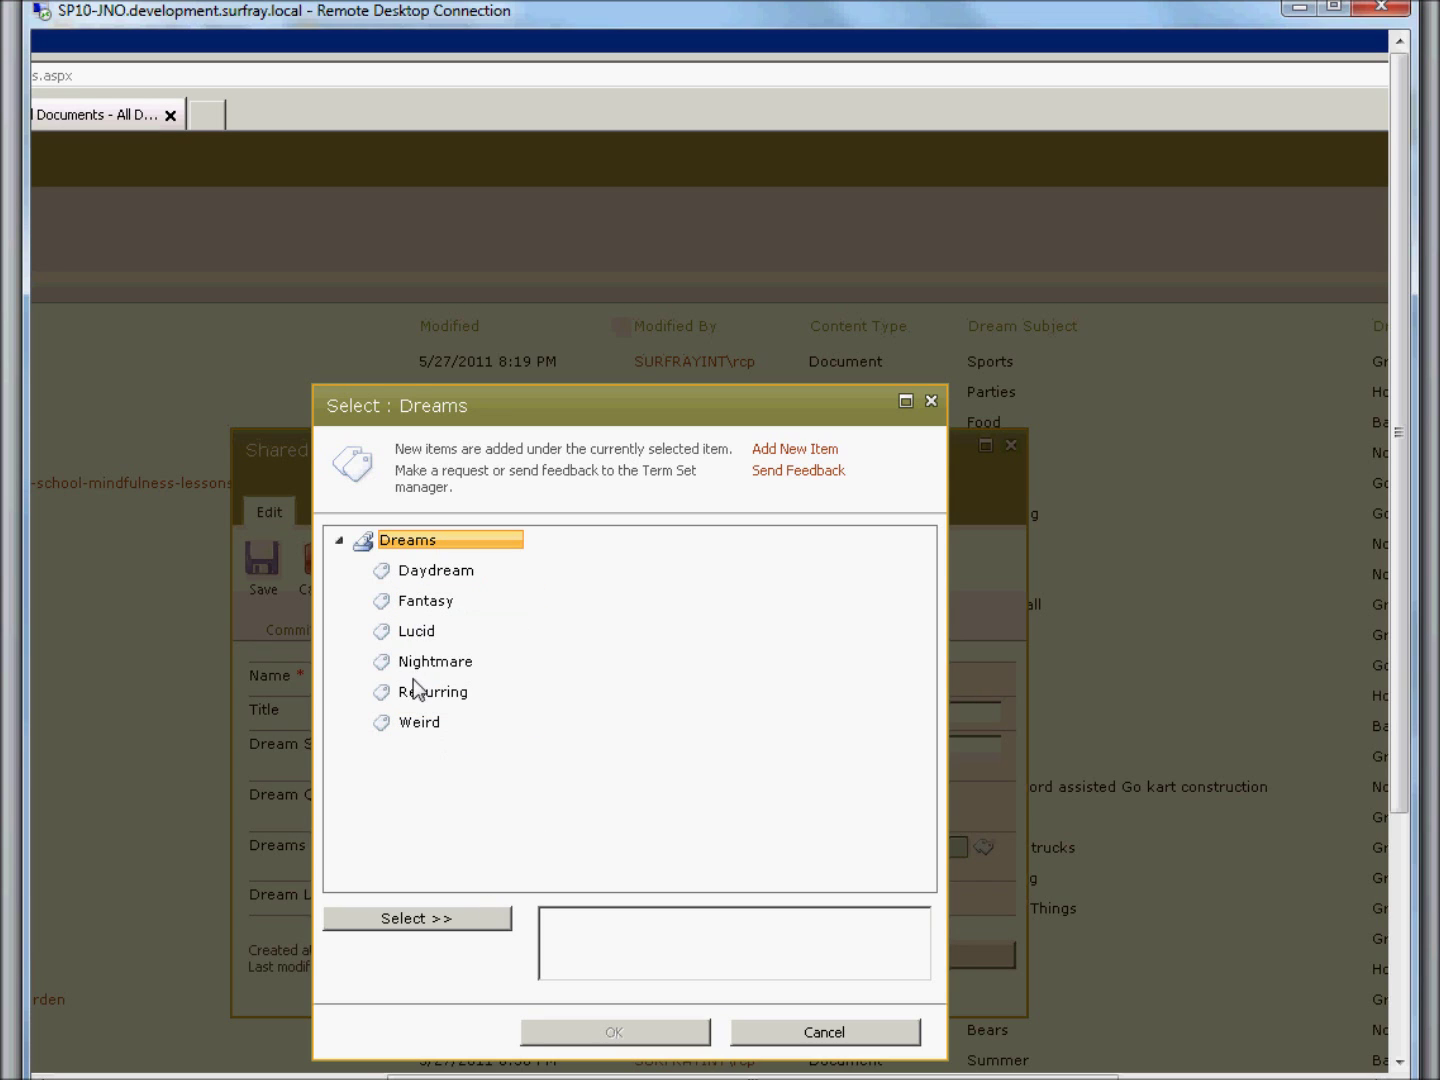
pyautogui.click(415, 632)
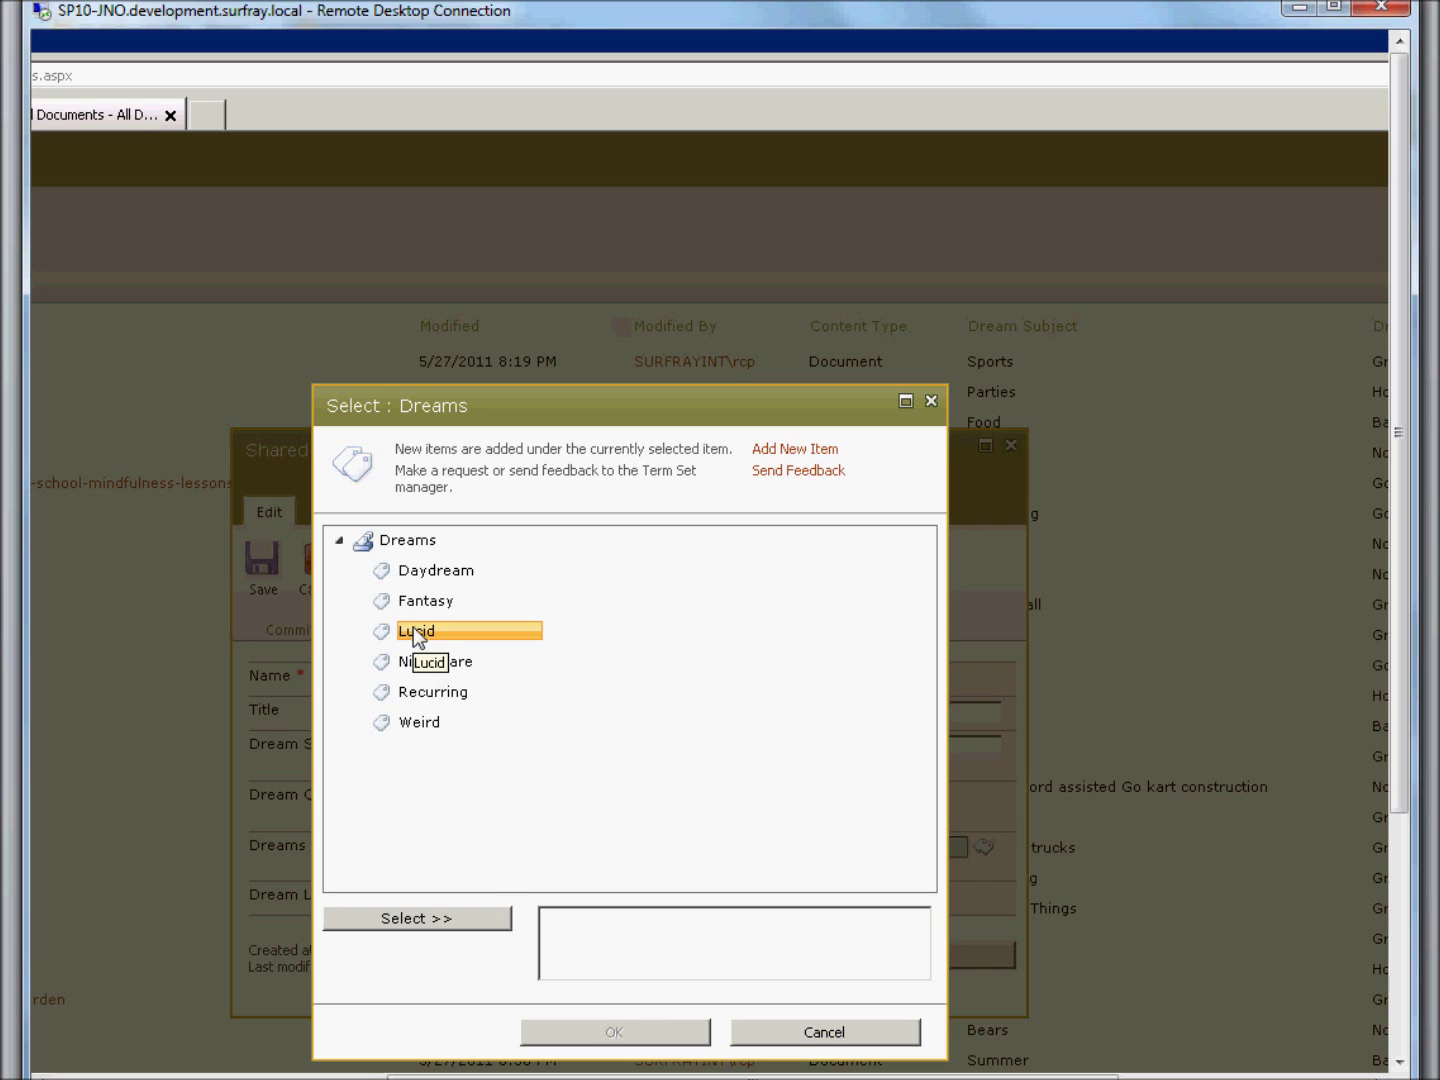
pyautogui.click(476, 918)
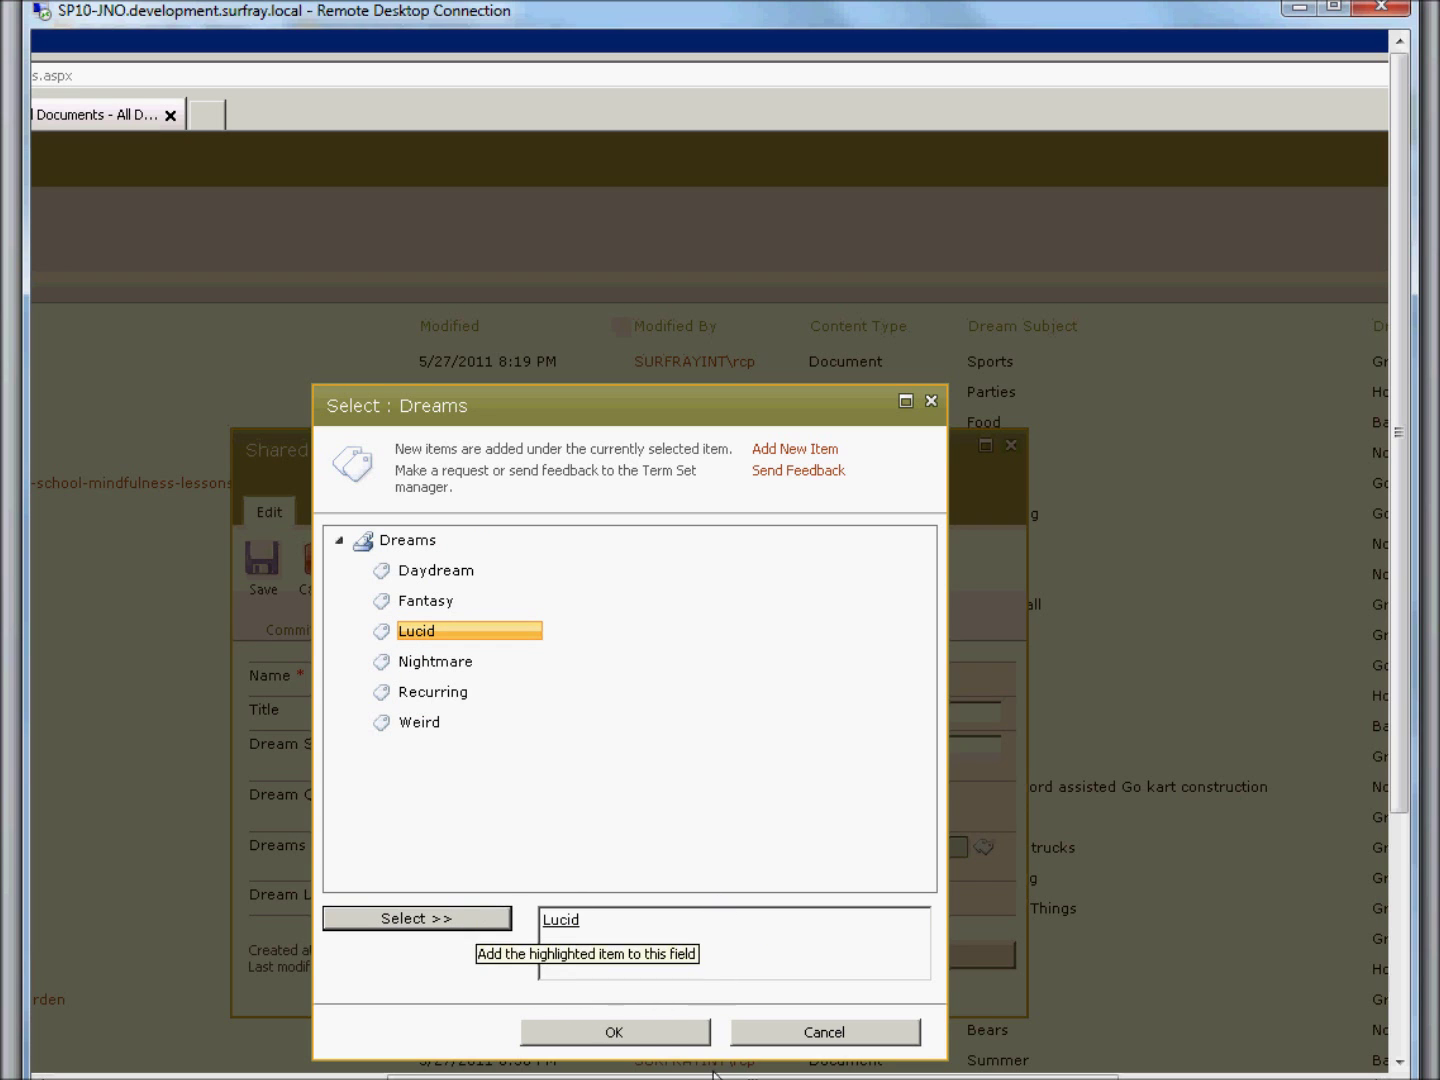
pyautogui.click(642, 1030)
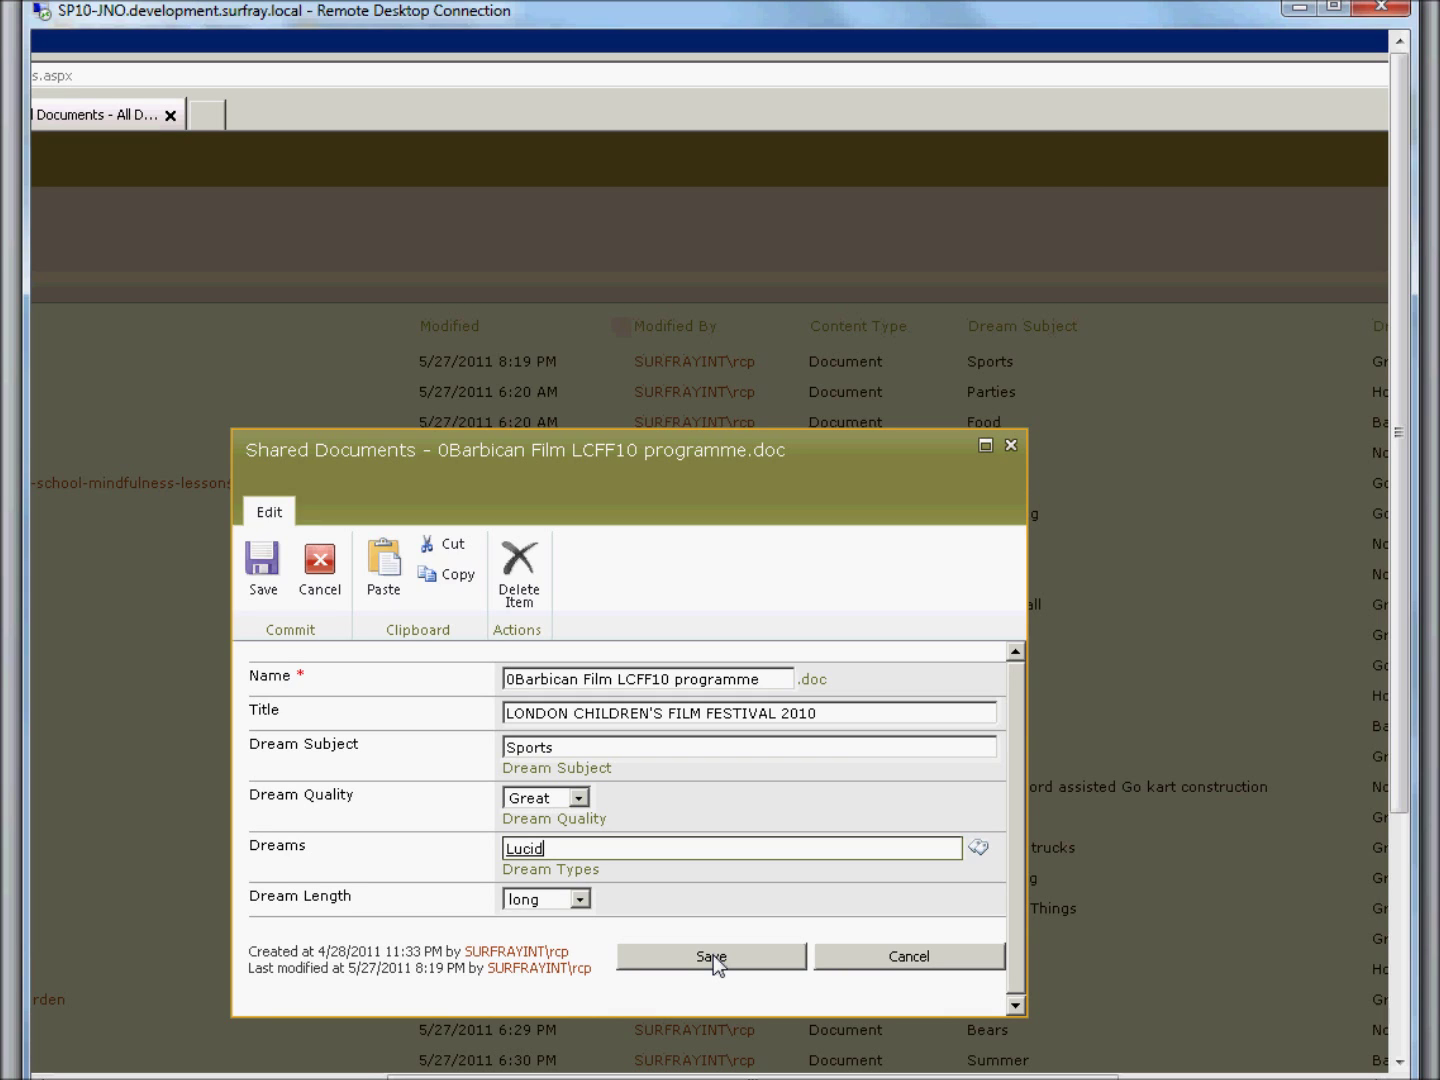
pyautogui.click(579, 899)
pyautogui.press('Down')
pyautogui.press('Down')
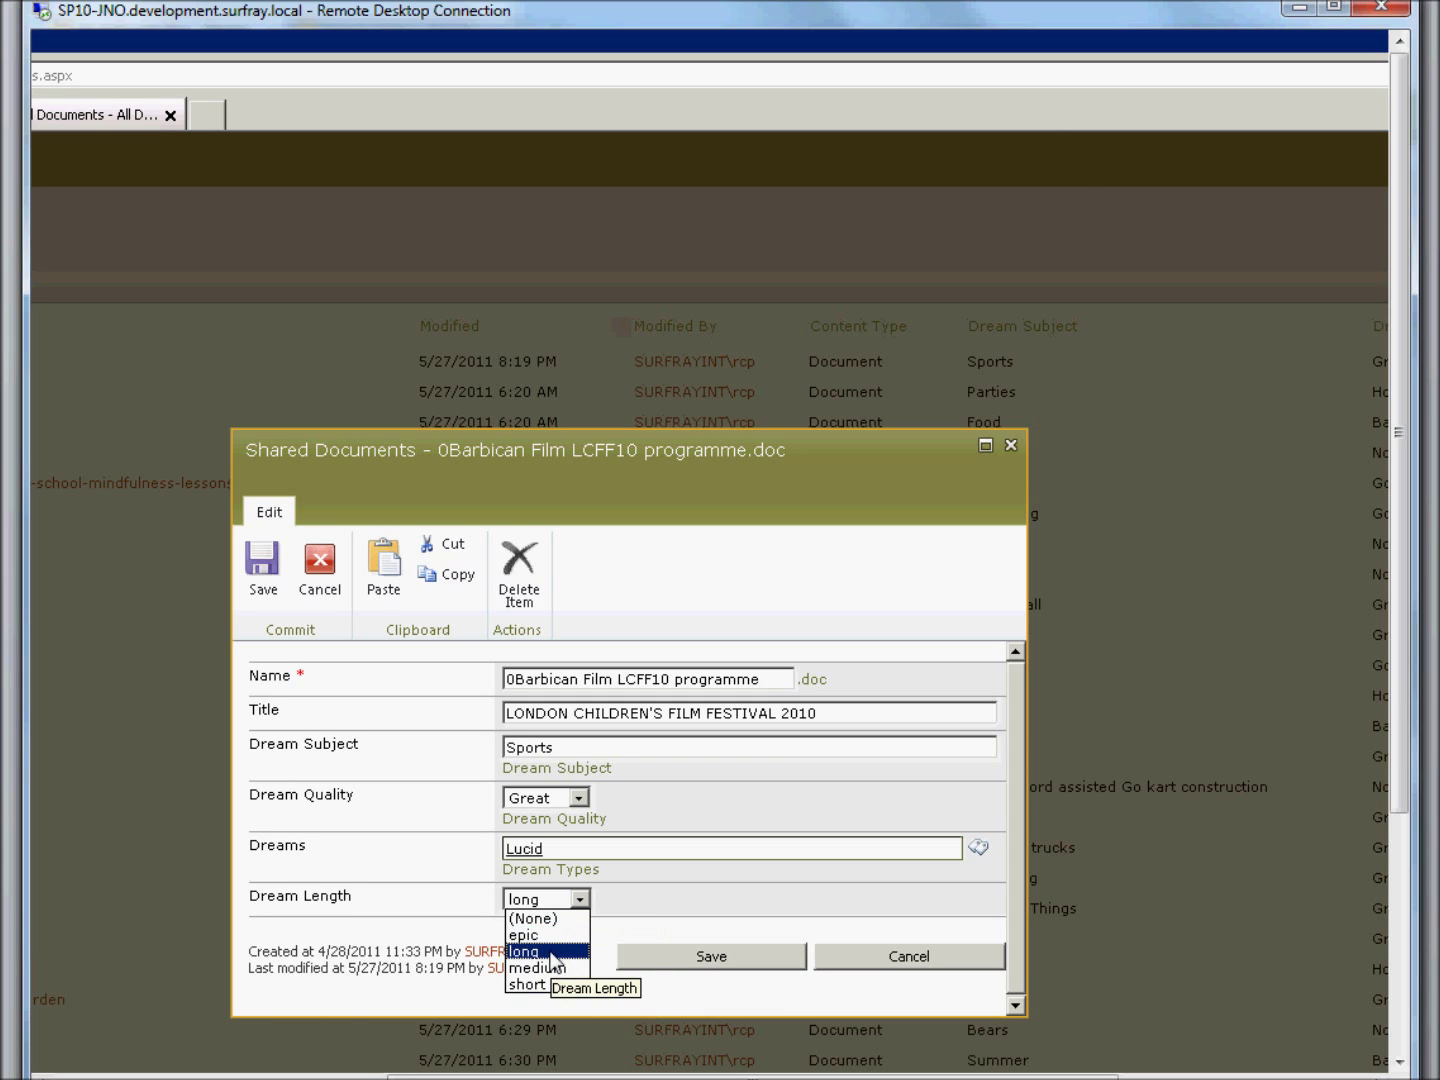
pyautogui.click(550, 953)
pyautogui.click(579, 899)
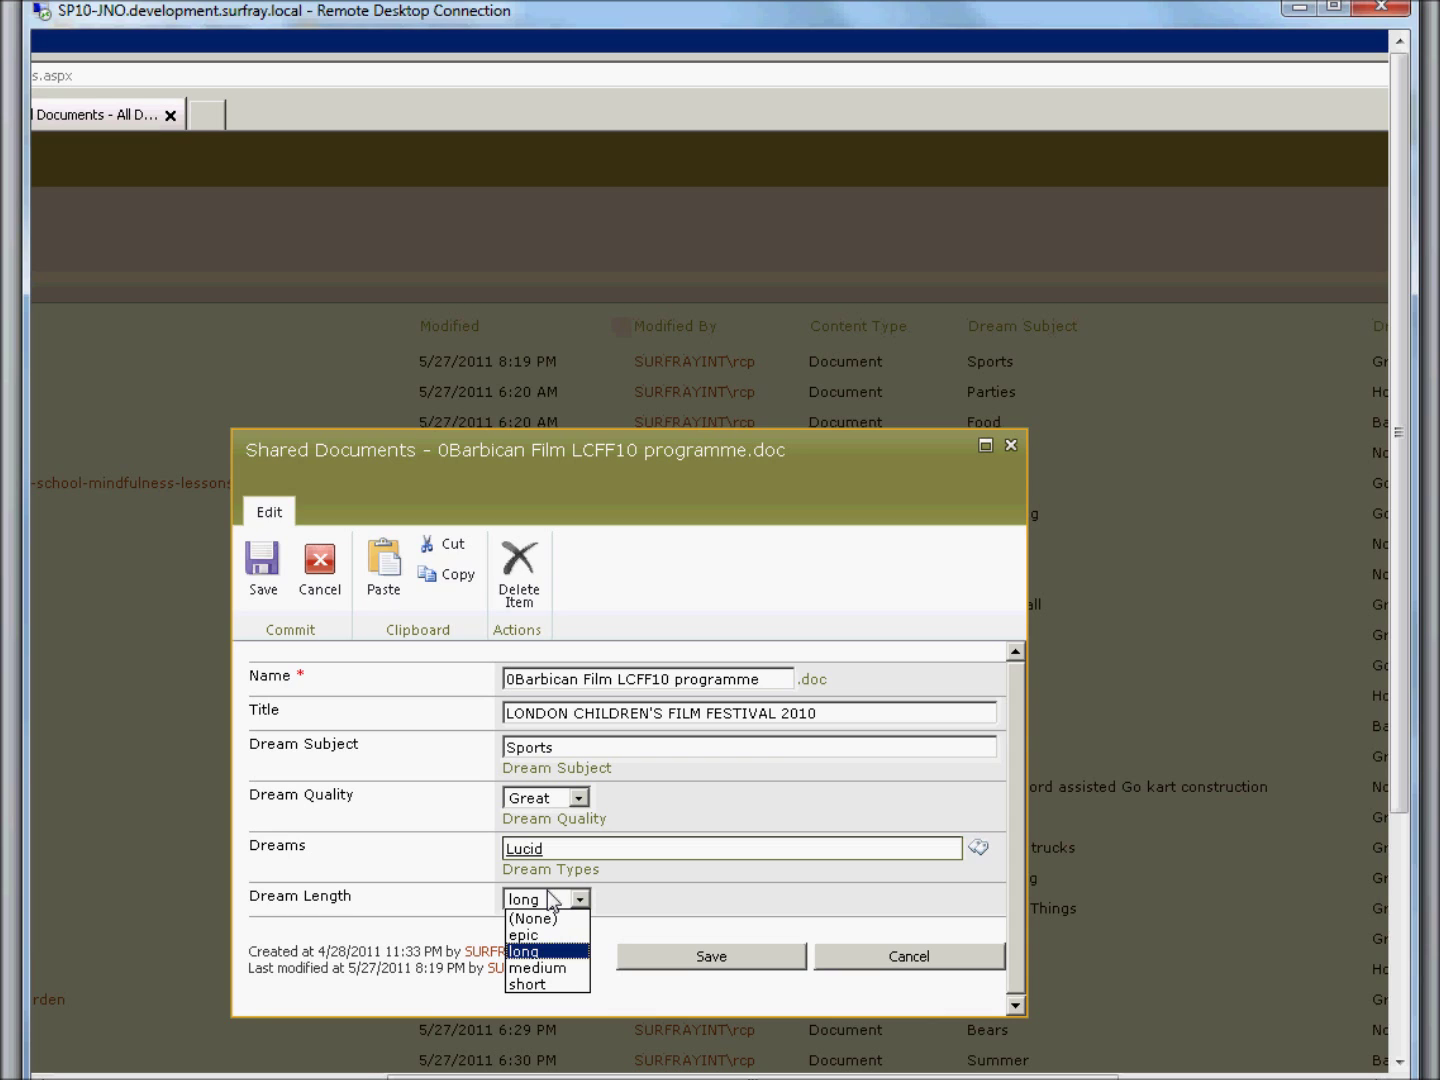
pyautogui.click(694, 903)
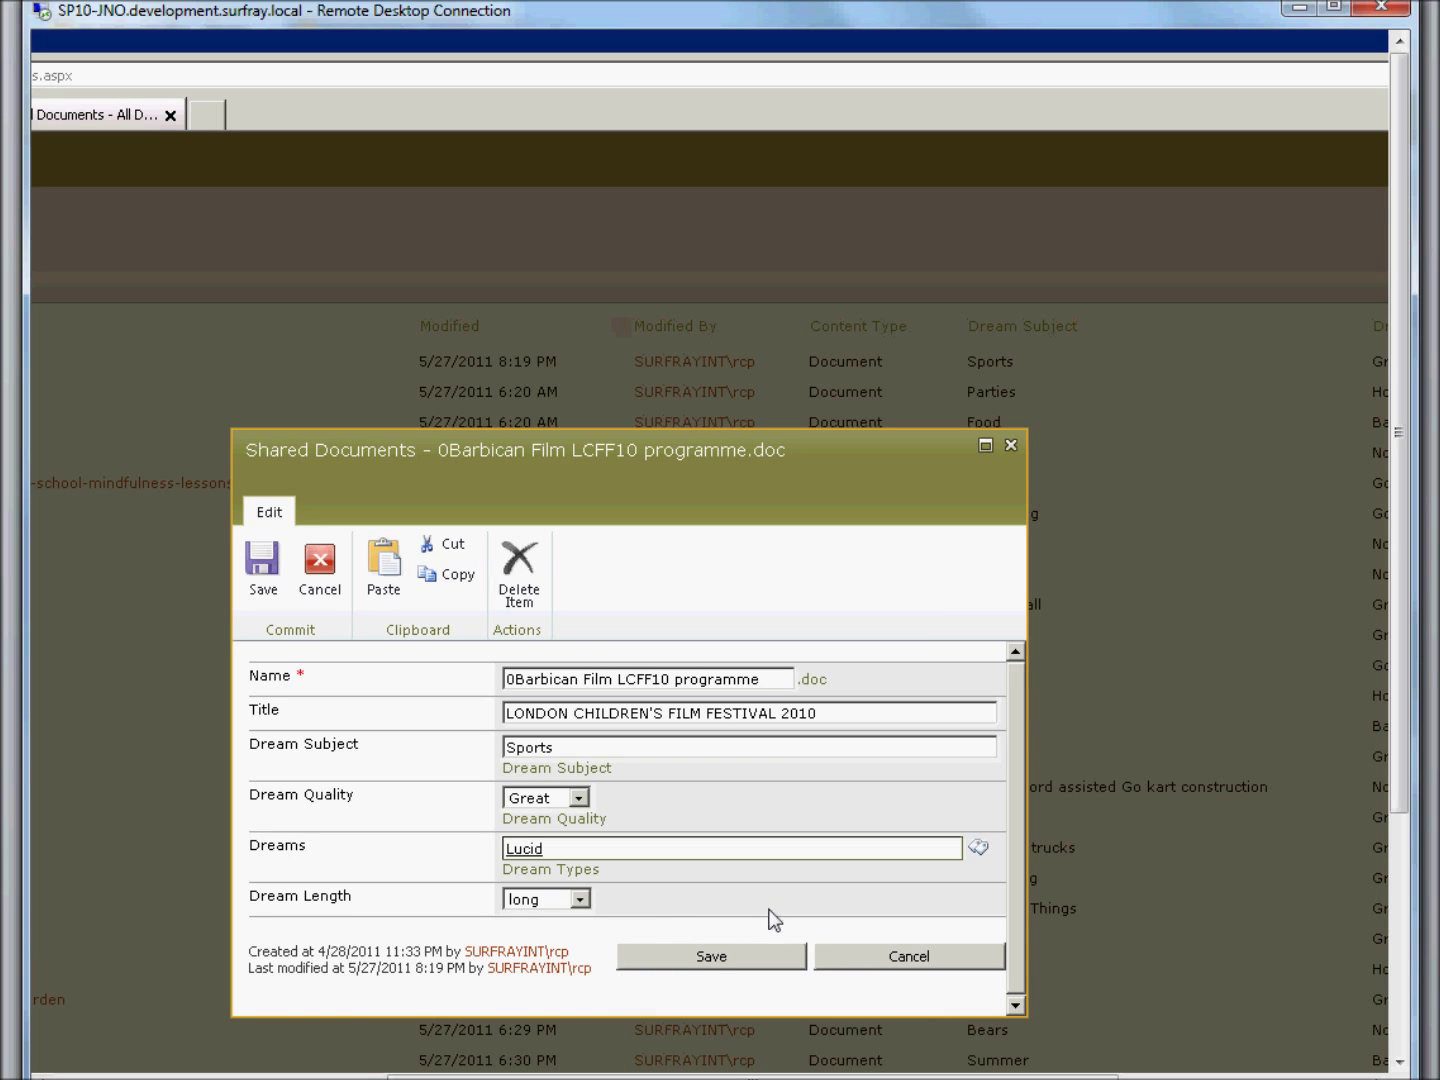
pyautogui.click(941, 954)
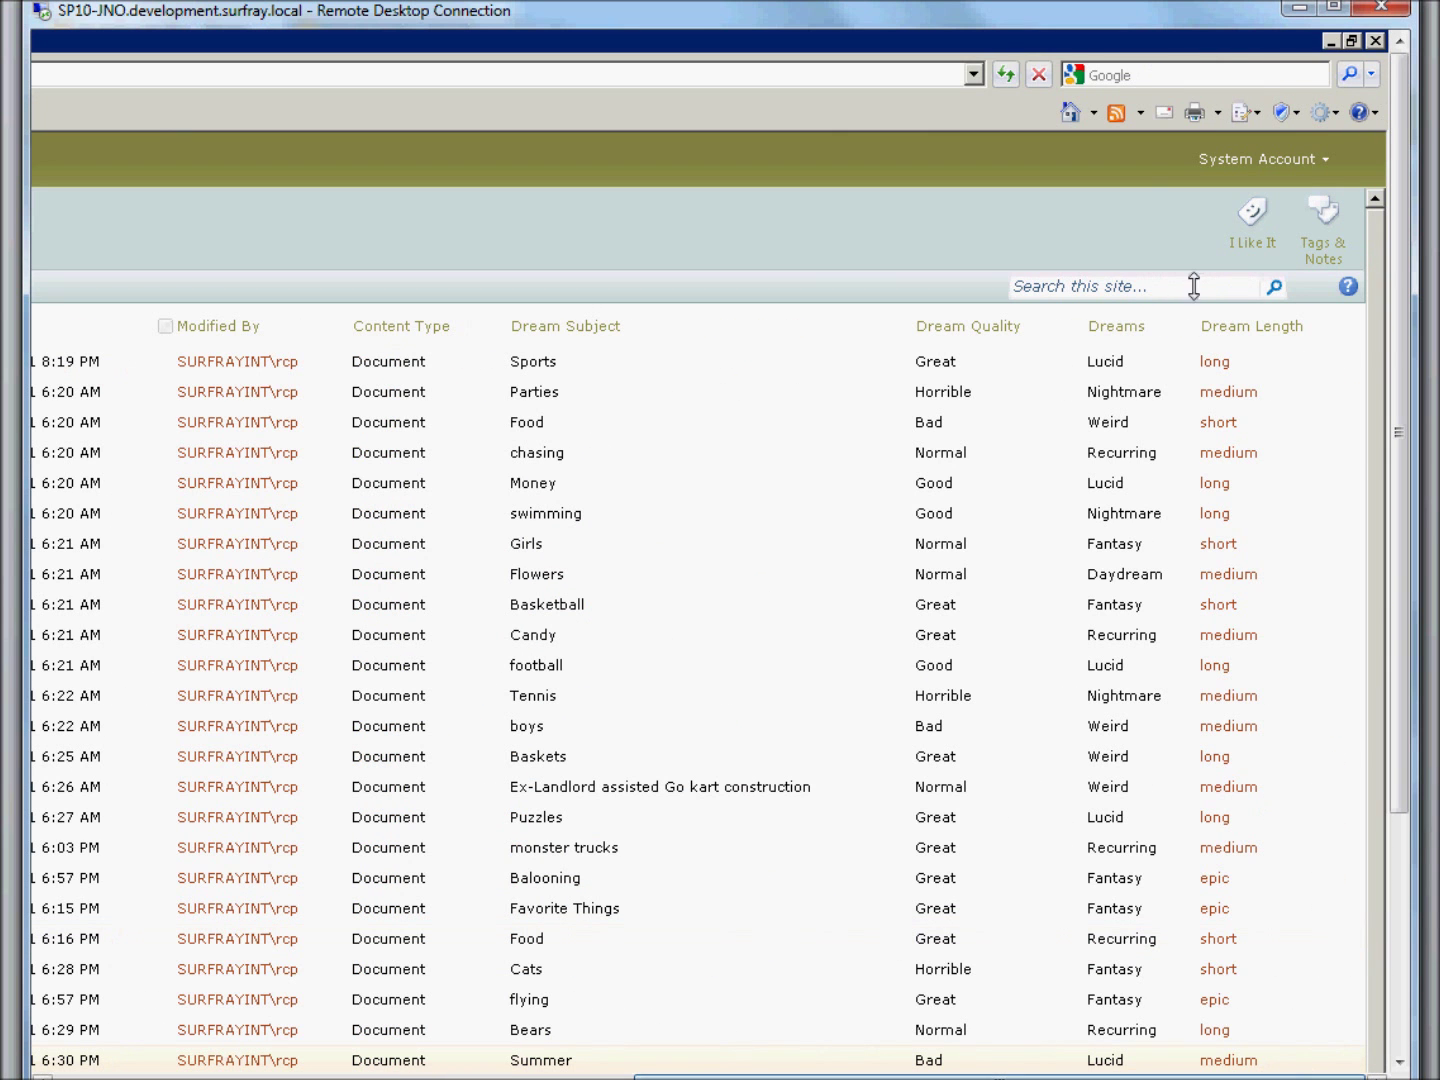
# Step: Scroll the library page back to its left edge and go to the site's search page
pyautogui.scroll(-3, 1394, 471)
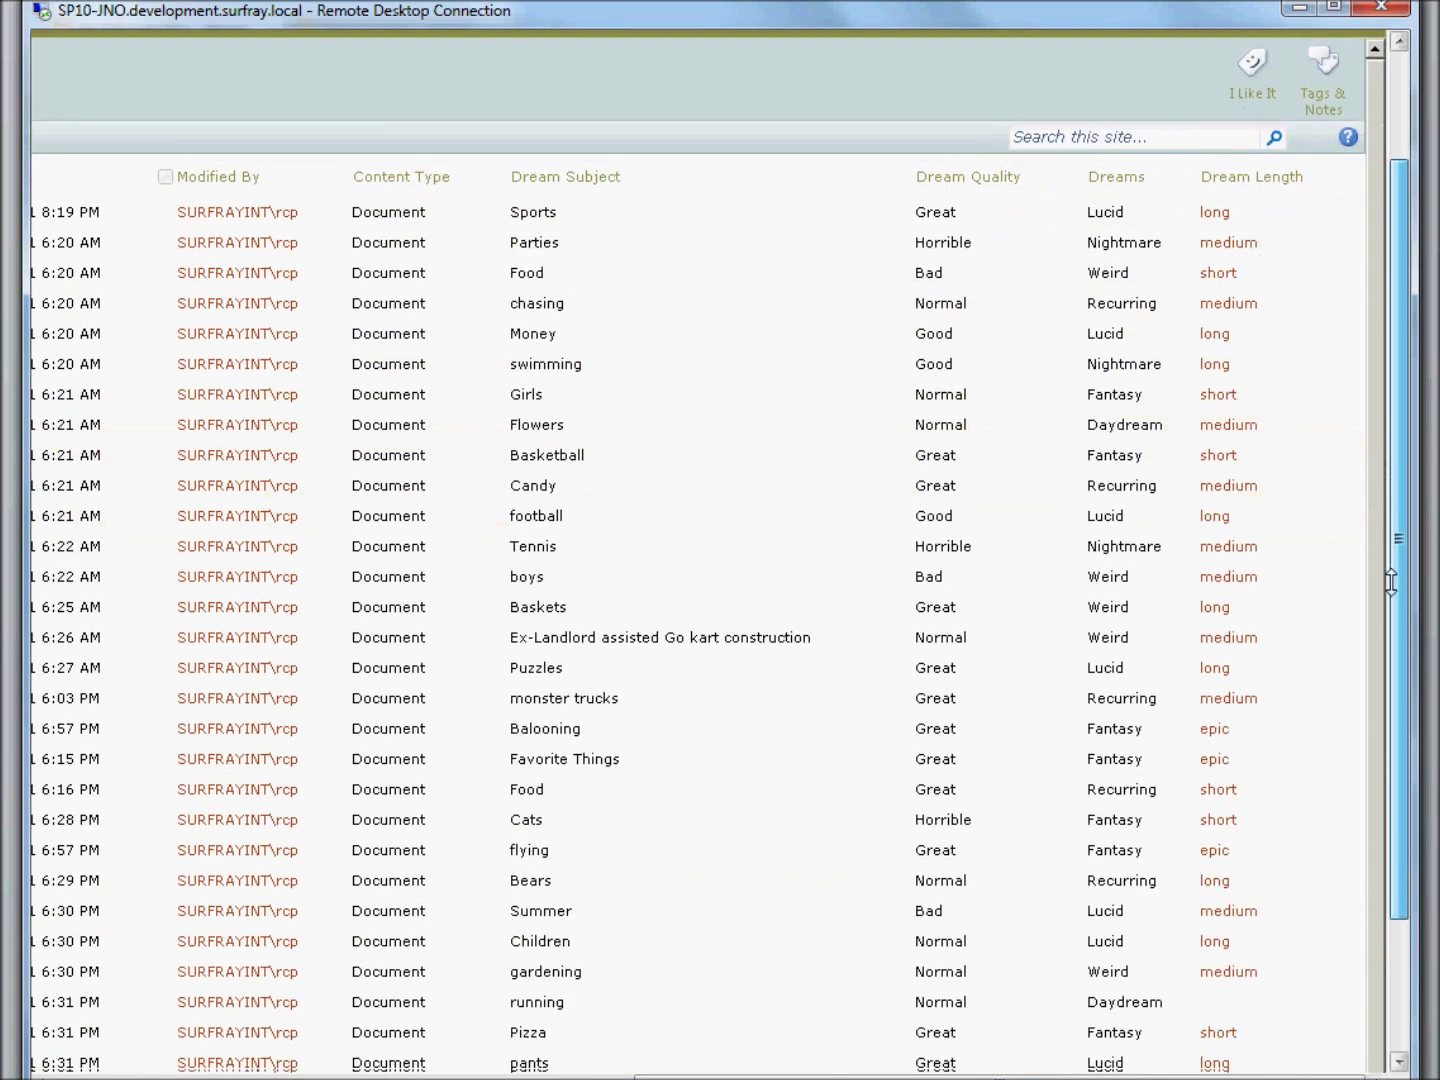
pyautogui.scroll(3, 1394, 471)
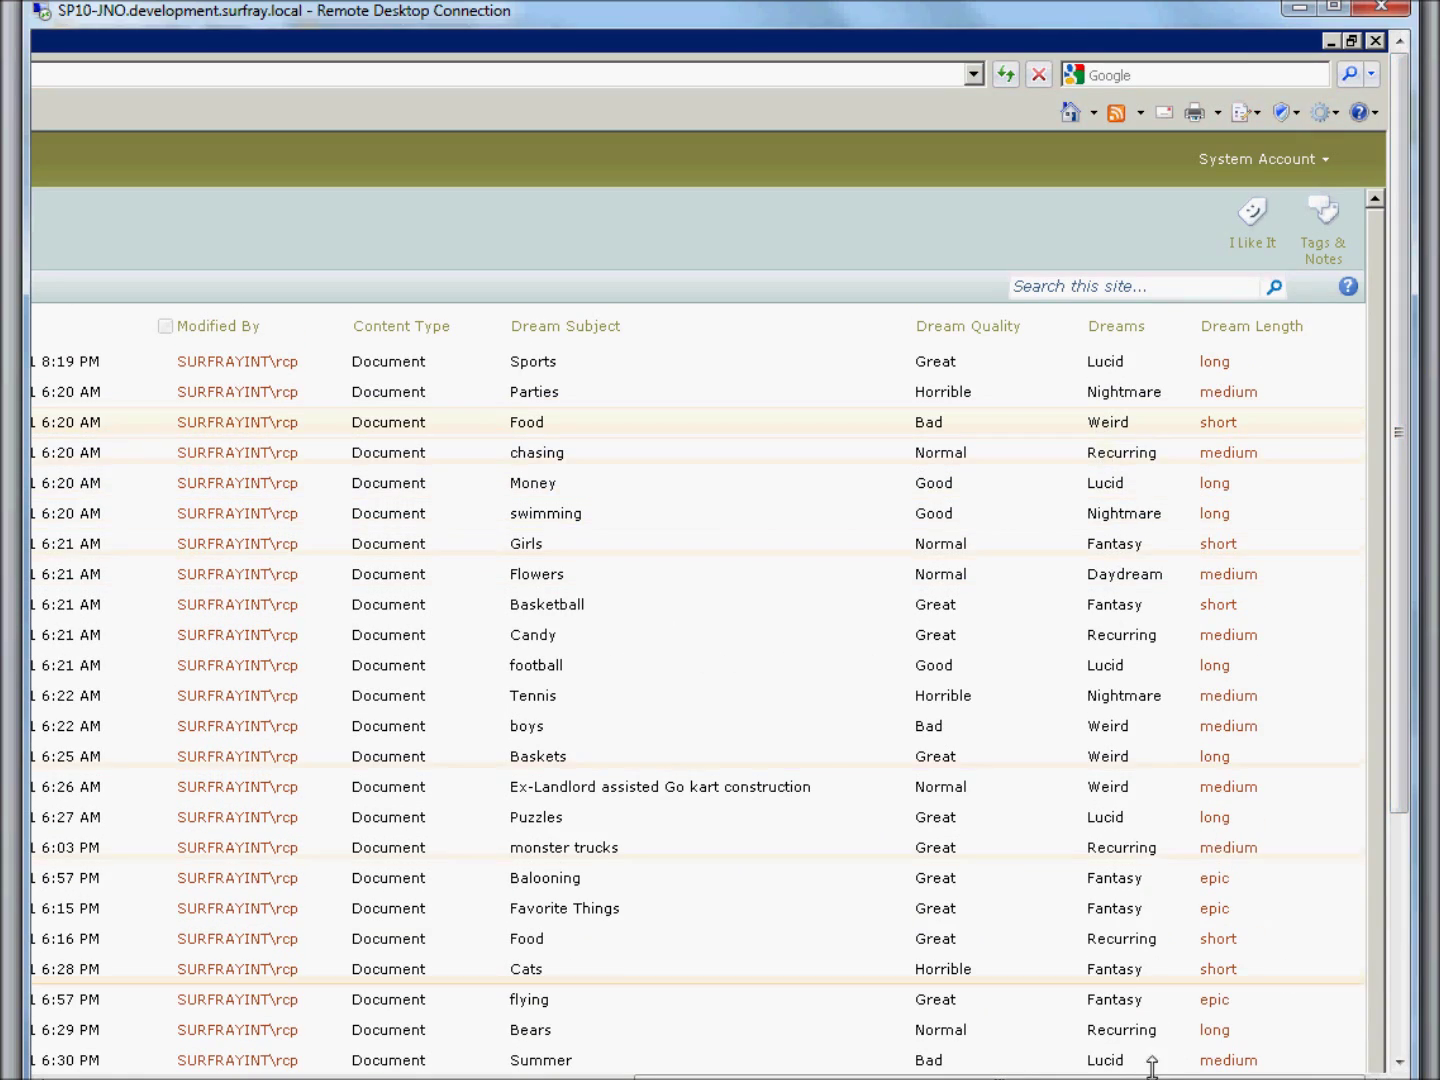
pyautogui.moveTo(1151, 1073); pyautogui.dragTo(572, 1072)
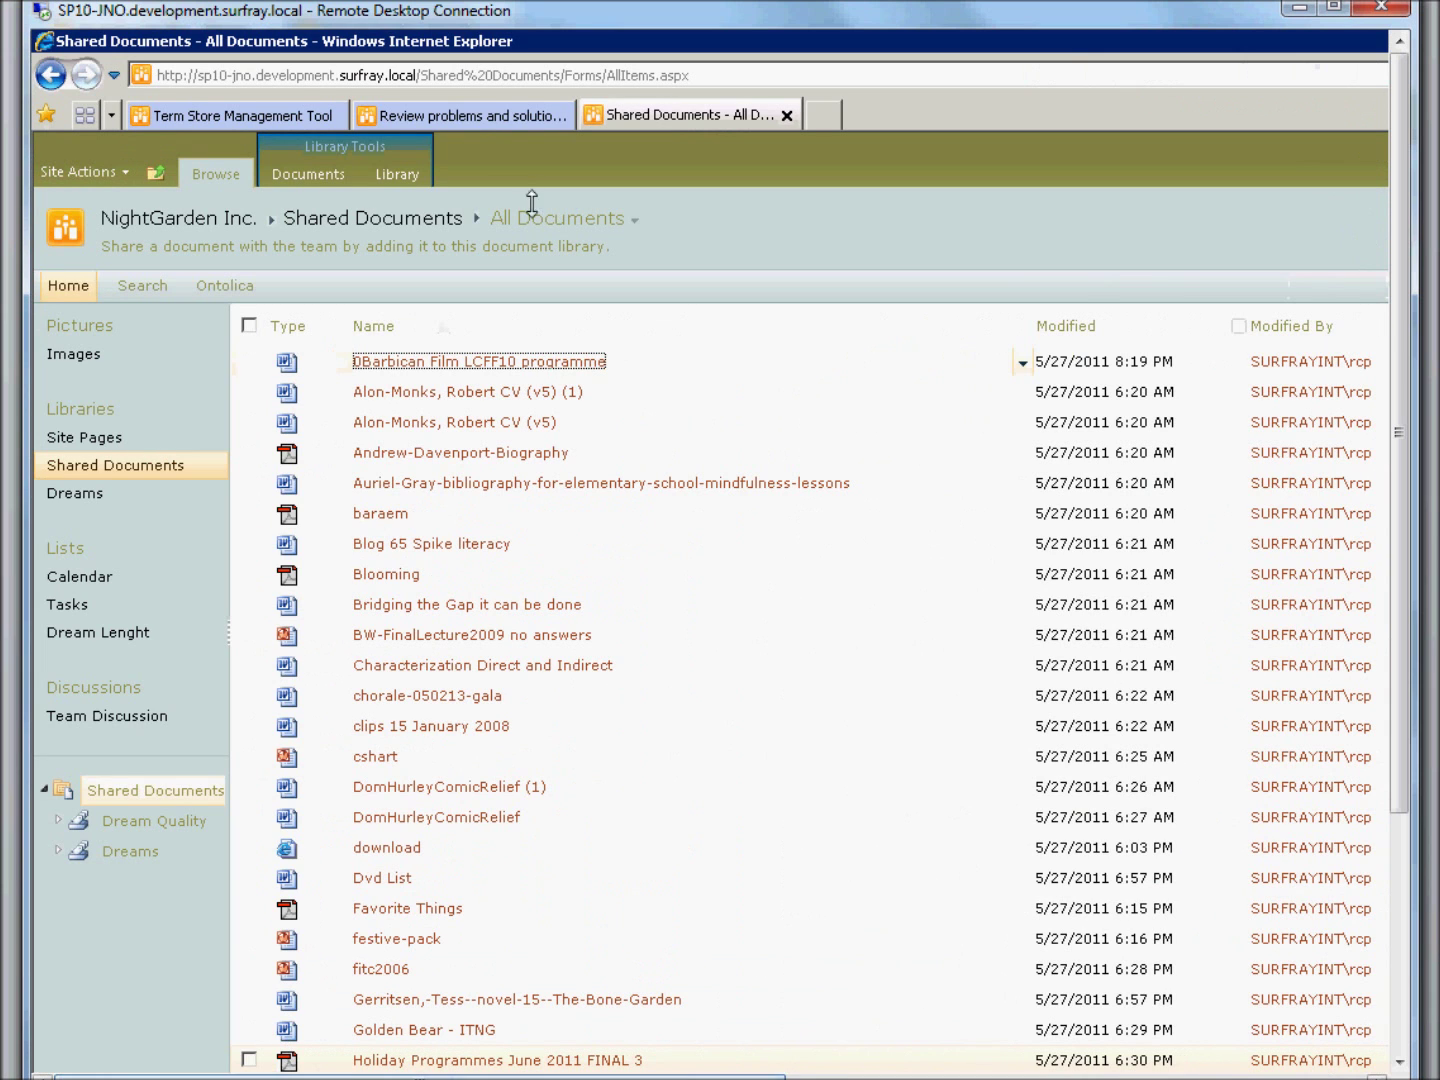
pyautogui.click(127, 285)
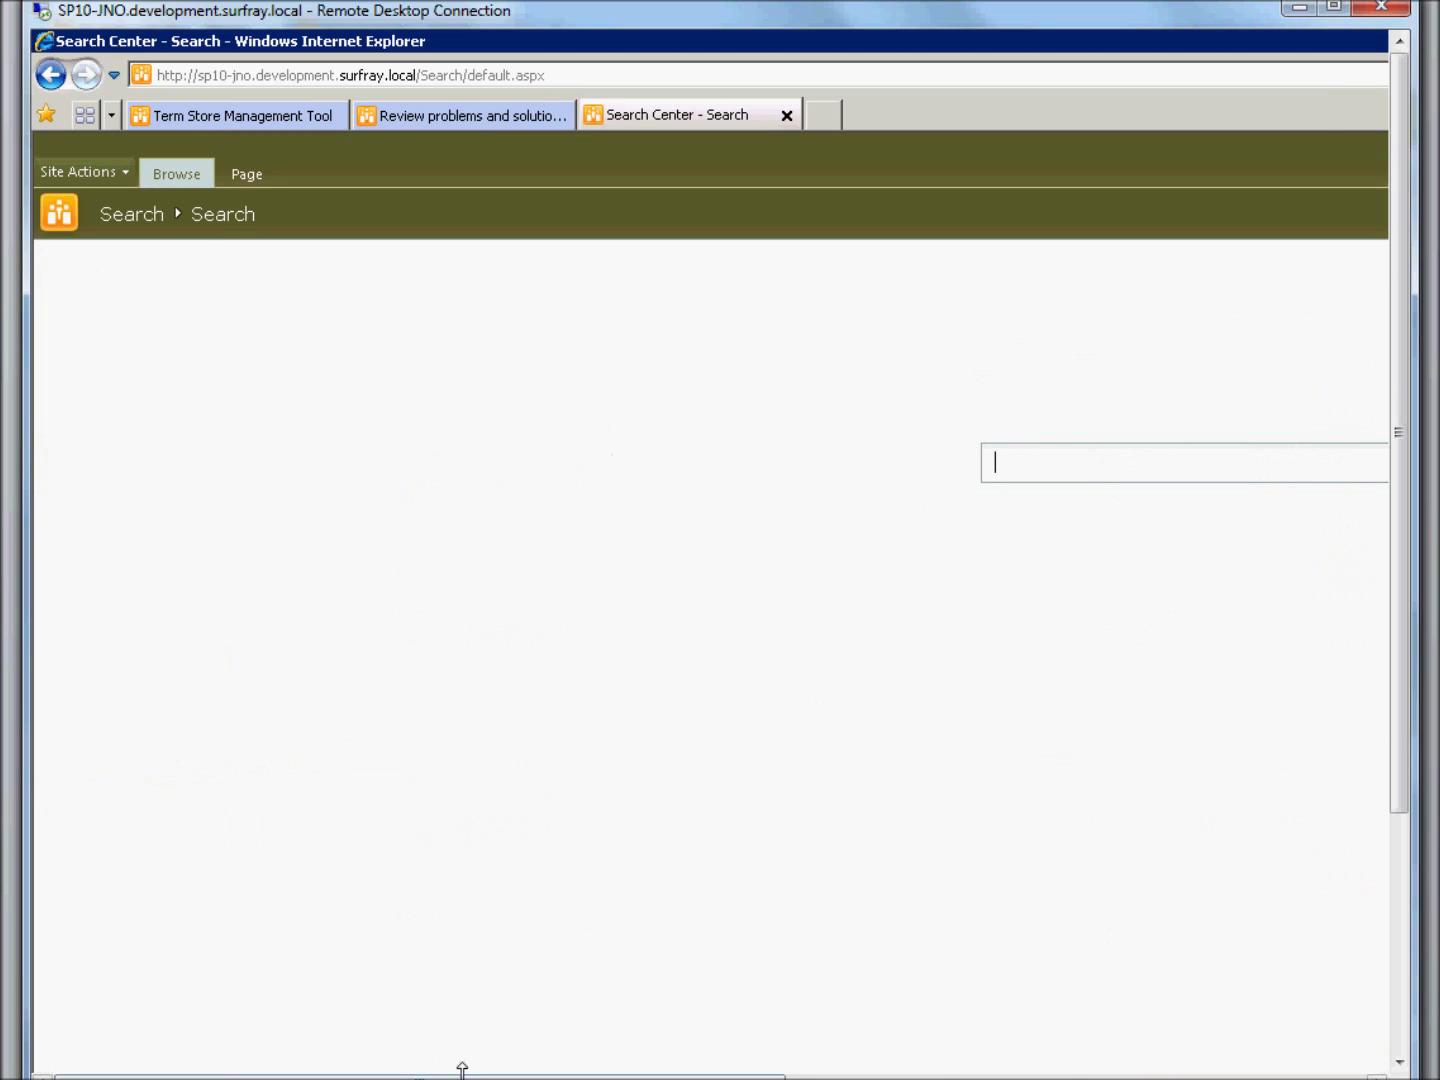
# Step: Search the site for 'night garden'
pyautogui.moveTo(462, 1070); pyautogui.dragTo(690, 1070)
pyautogui.write('ni')
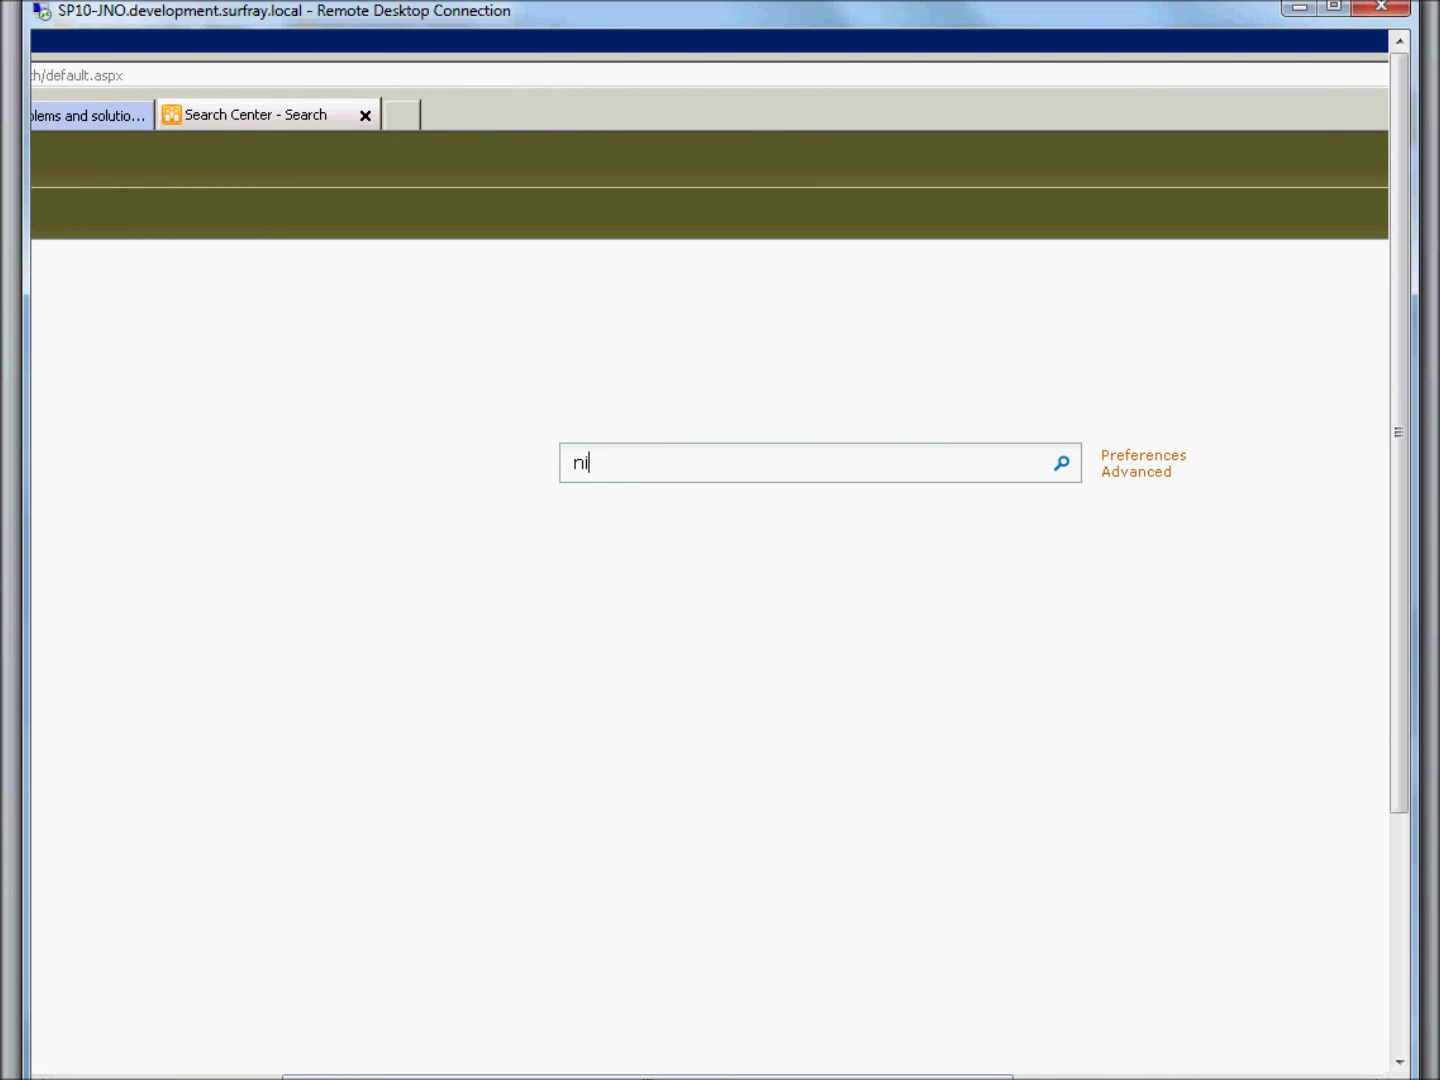
pyautogui.write('ght garden')
pyautogui.press('Return')
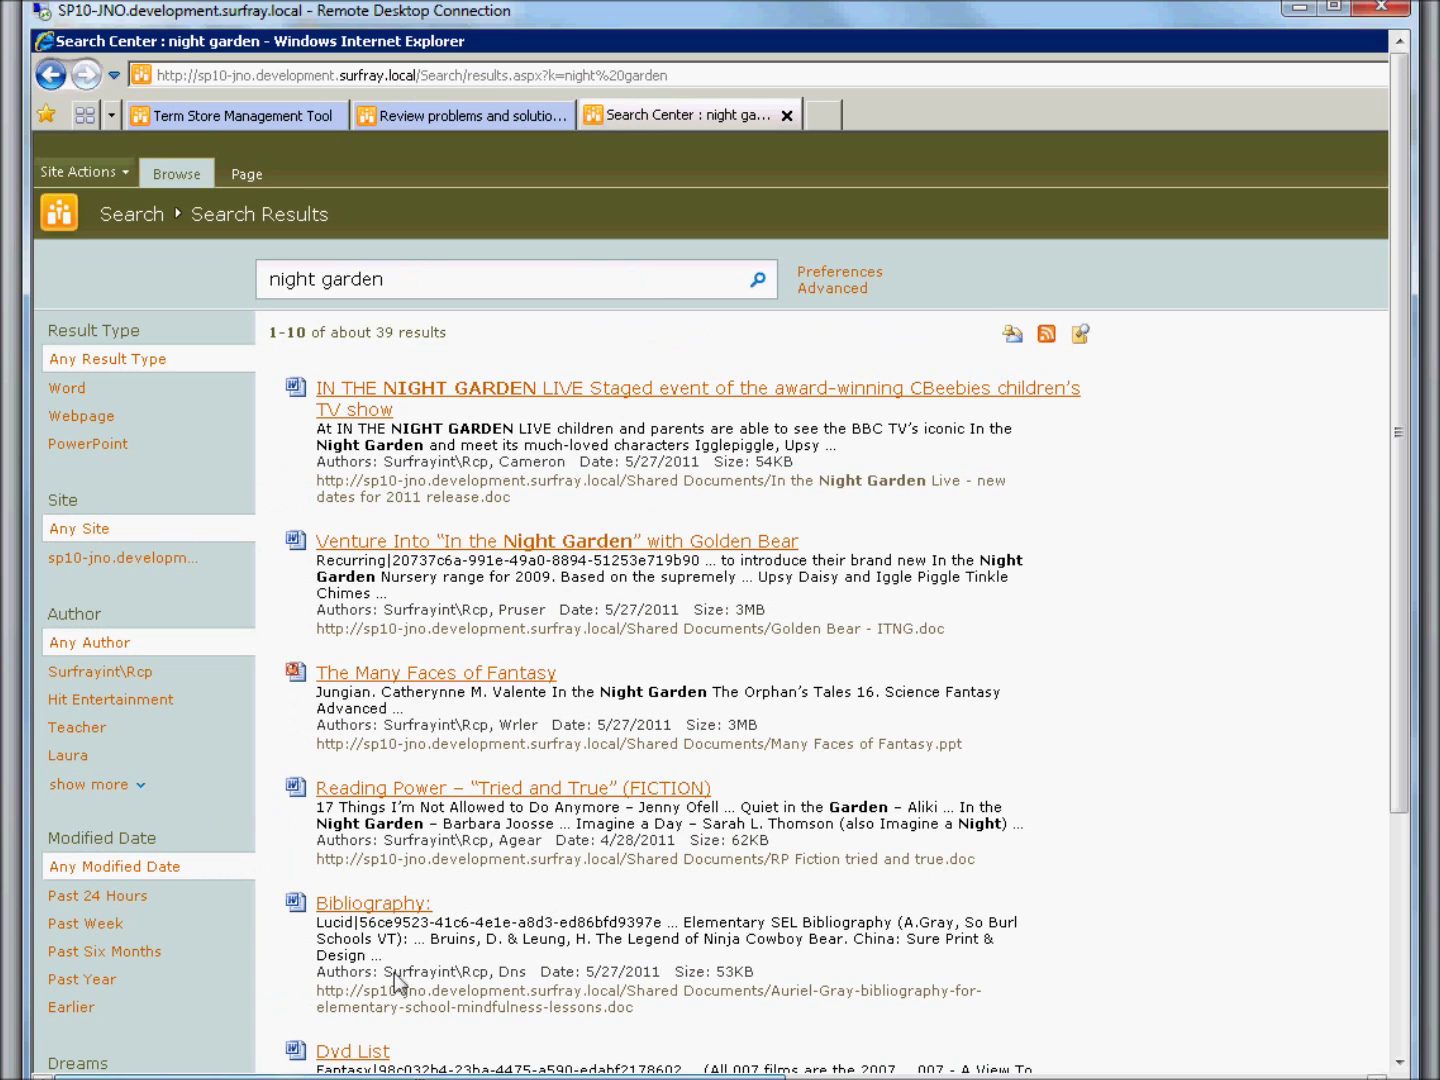
# Step: Scroll the results to the Dreams refiner listing Lucid, Recurring and Fantasy
pyautogui.scroll(-3, 380, 705)
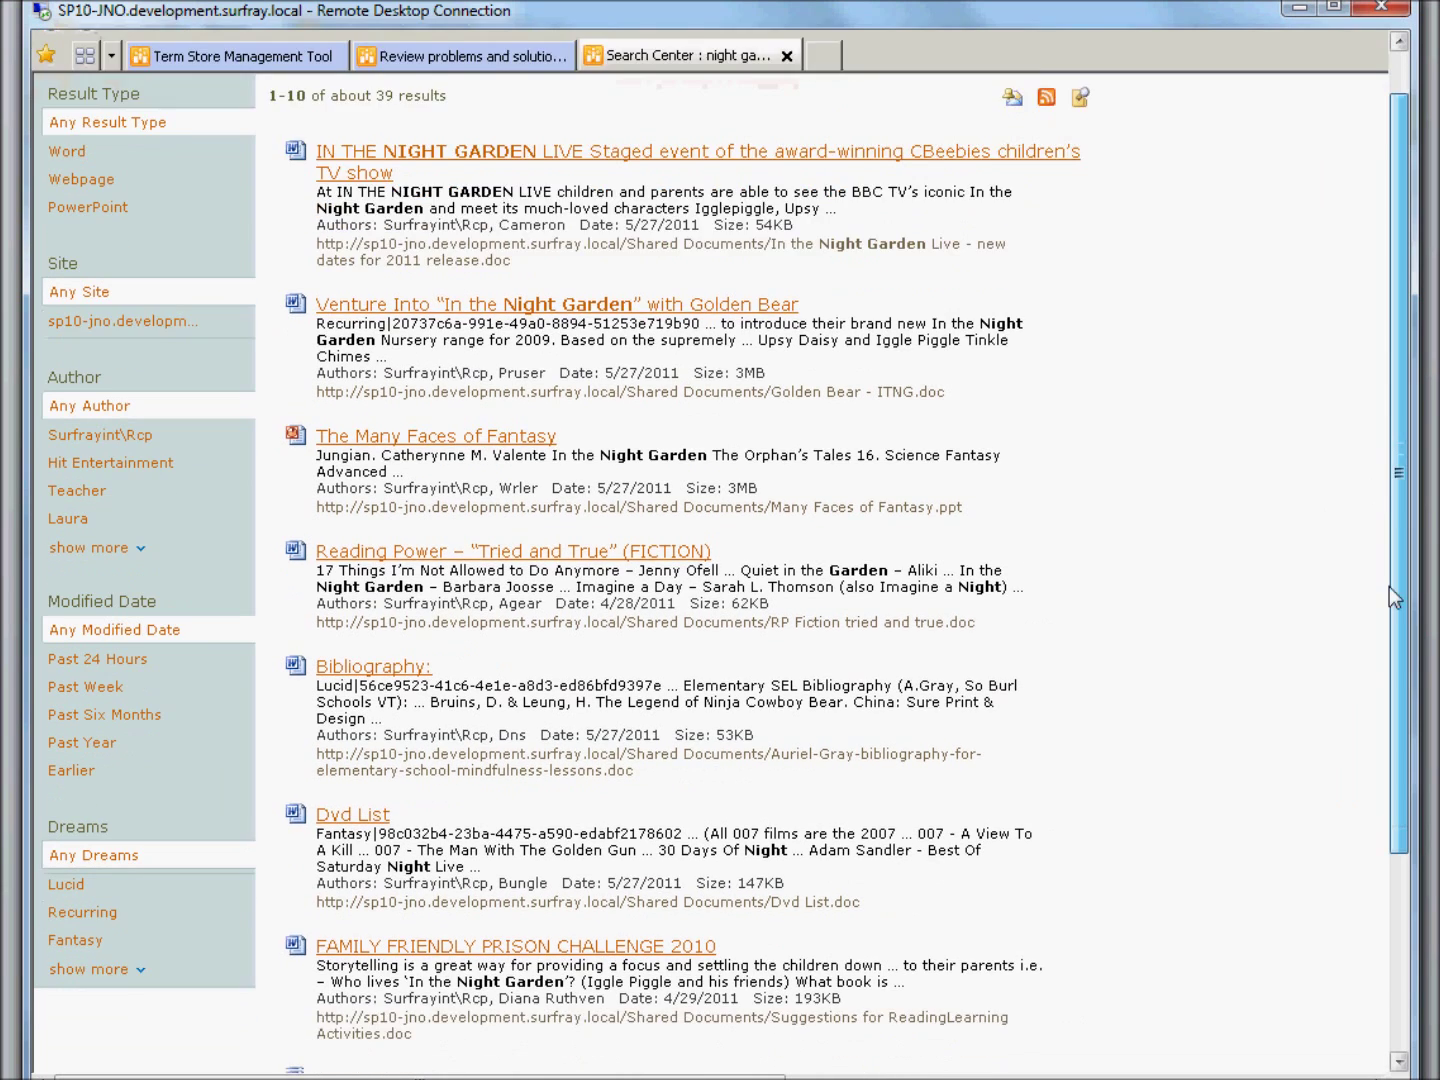
pyautogui.moveTo(1390, 526); pyautogui.dragTo(1352, 712)
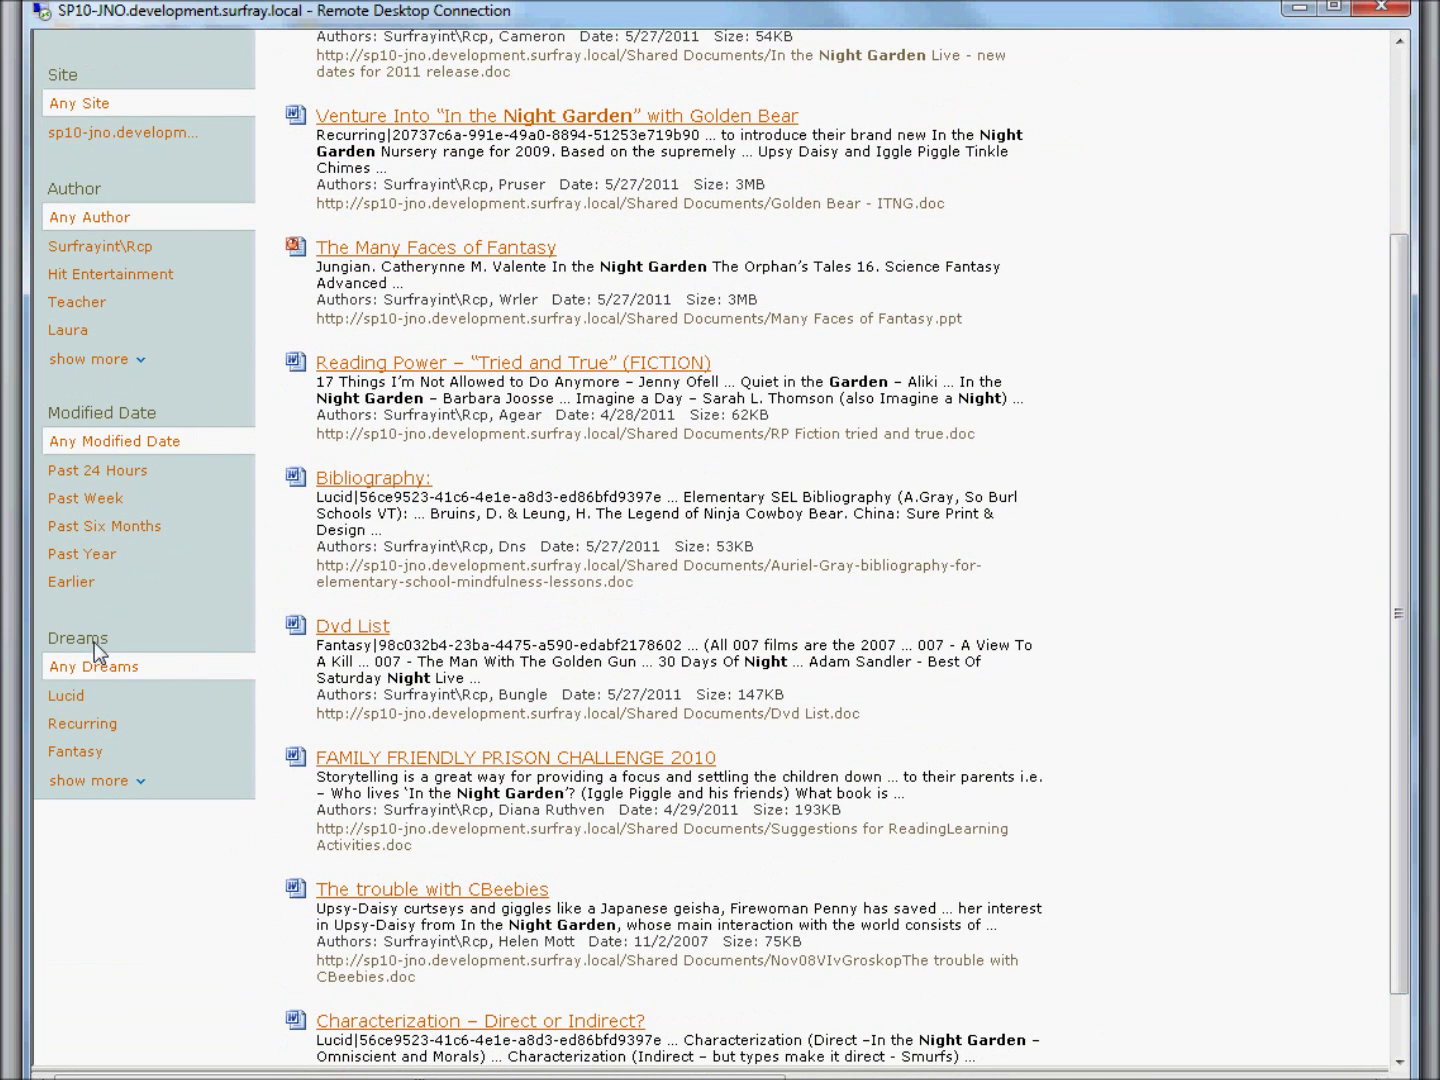
pyautogui.click(67, 698)
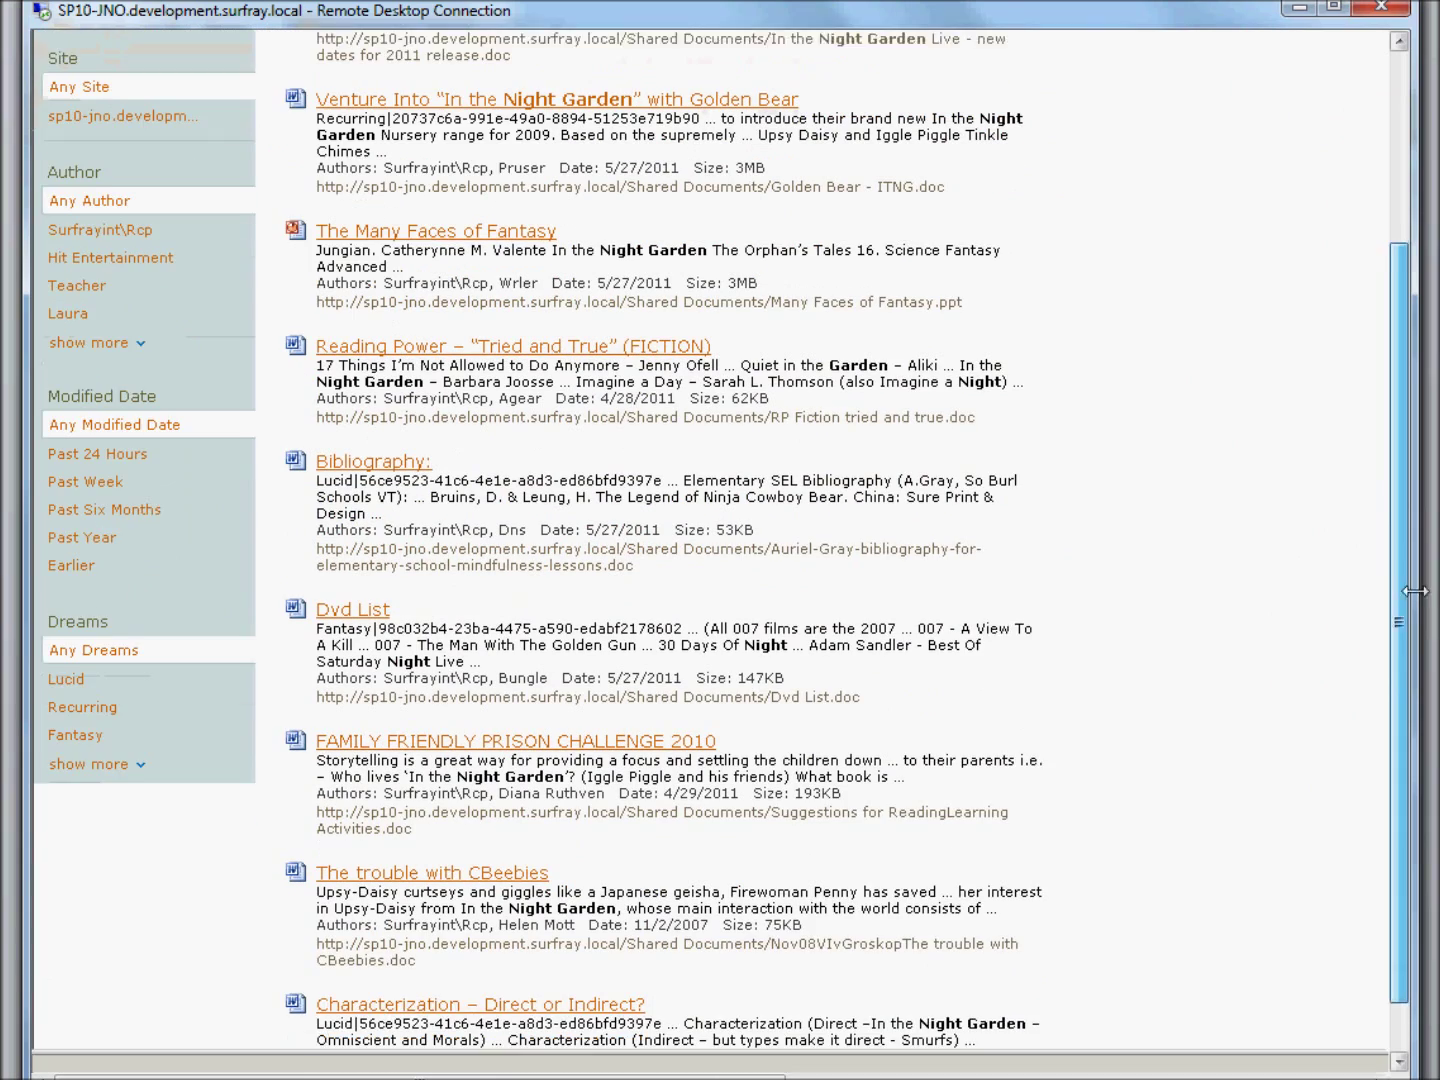
pyautogui.scroll(1, 1412, 580)
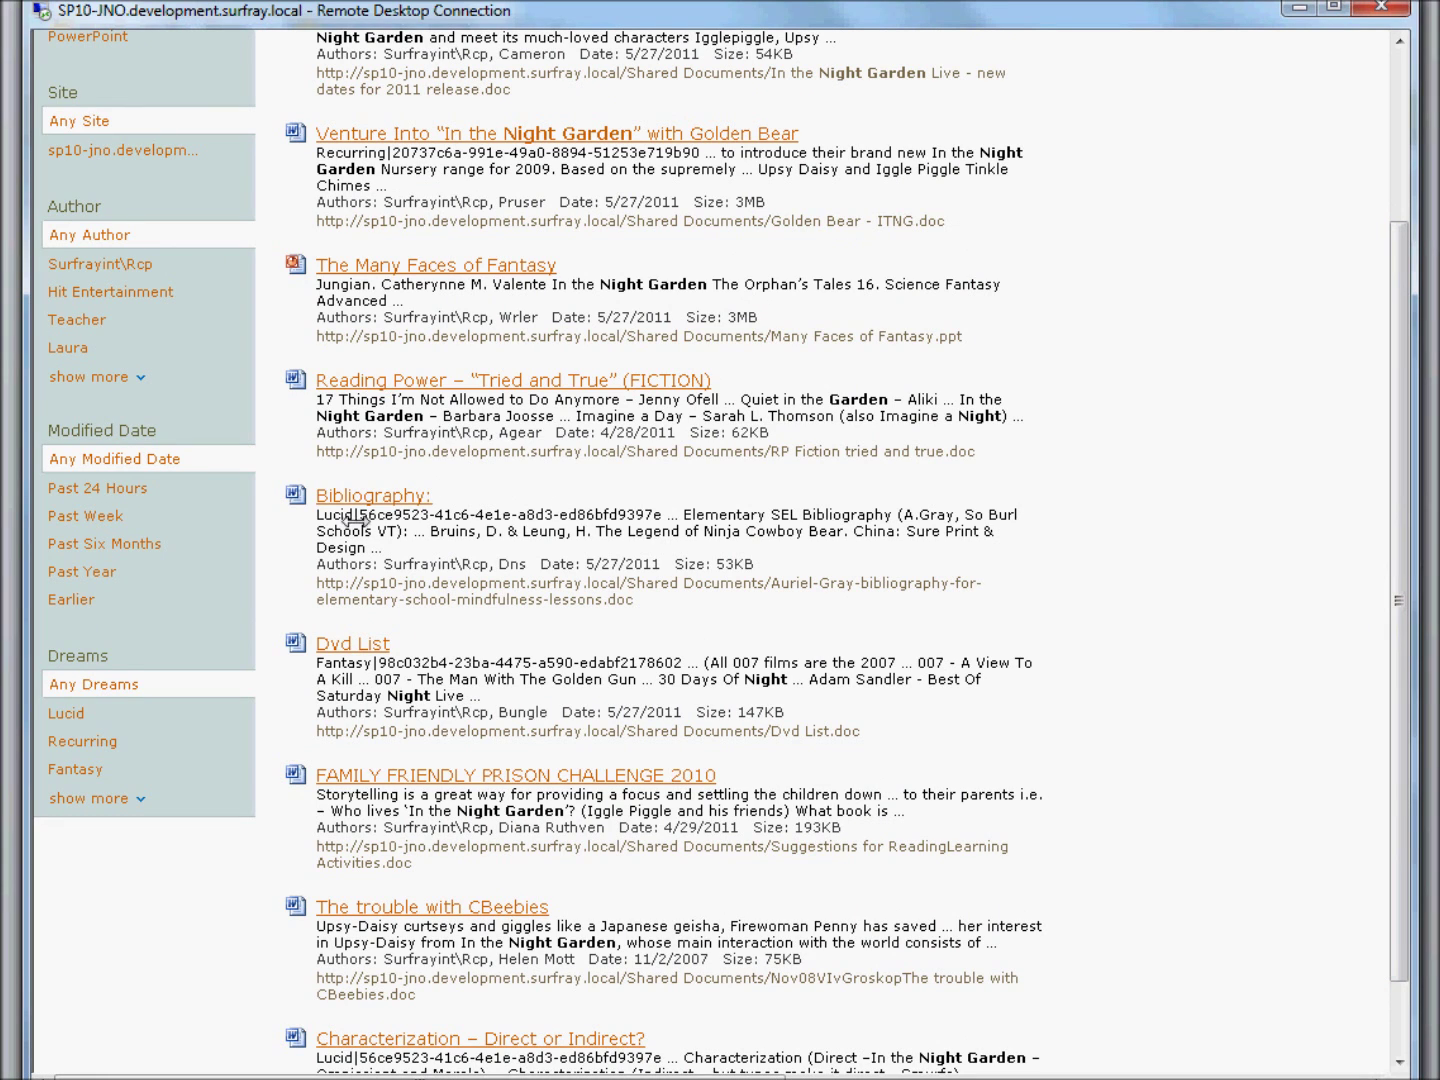
pyautogui.moveTo(110, 656); pyautogui.dragTo(48, 655)
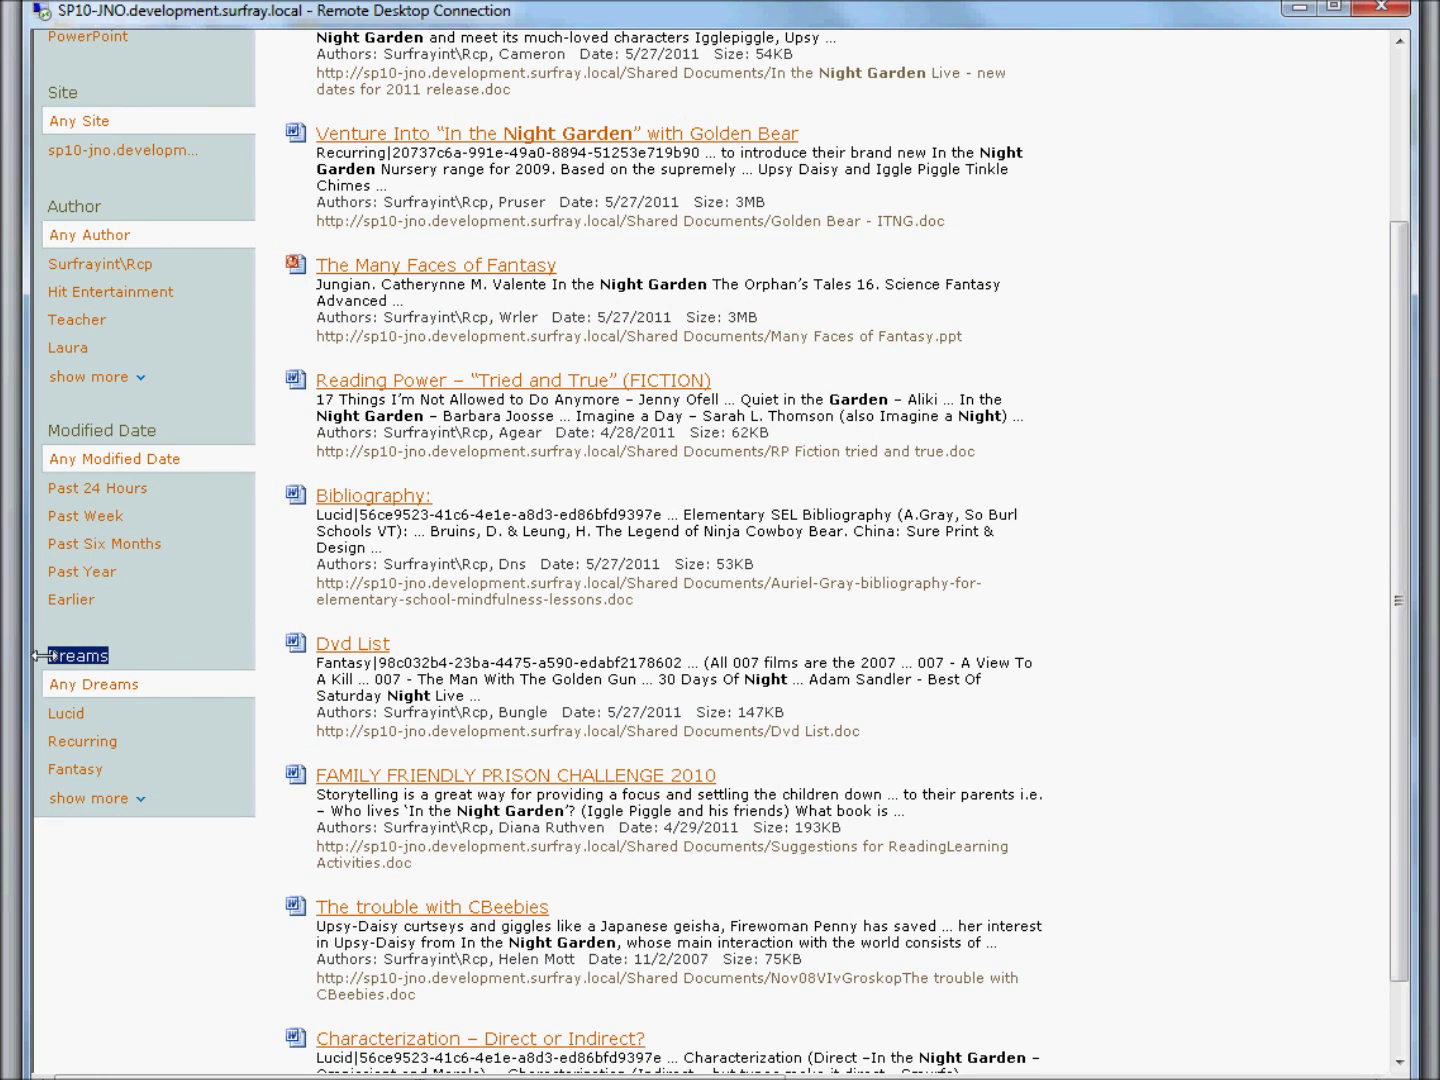
pyautogui.scroll(5, 1397, 721)
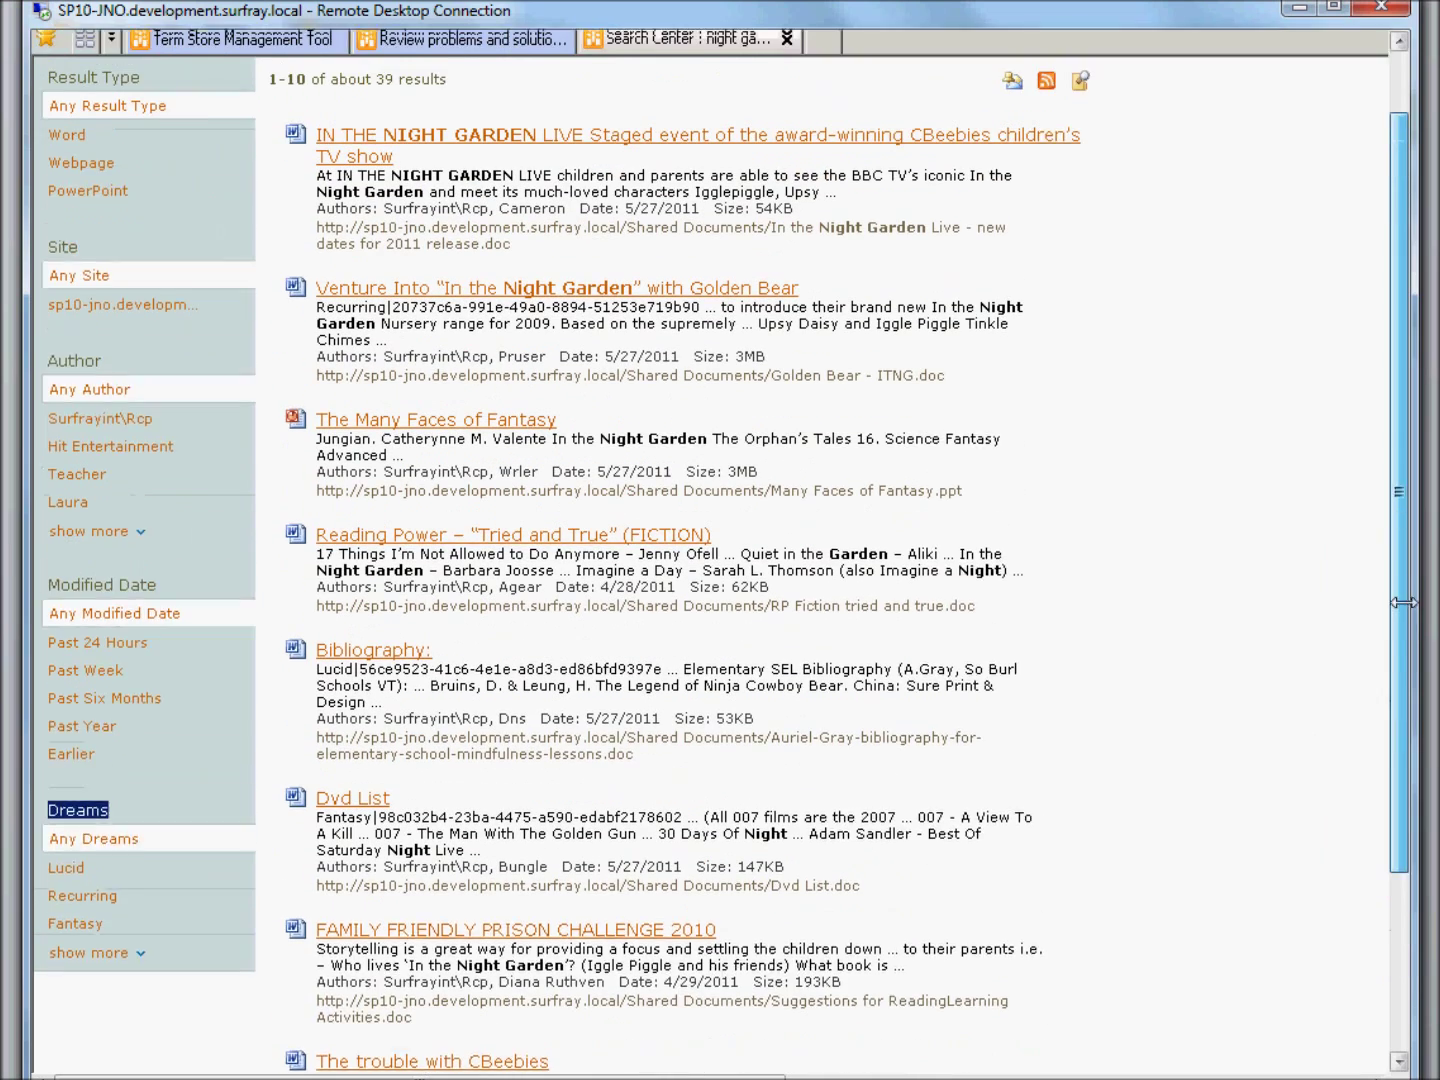
# Step: Switch the results page to Edit Page mode and choose Edit Web Part on the Refinement Panel
pyautogui.scroll(3, 802, 427)
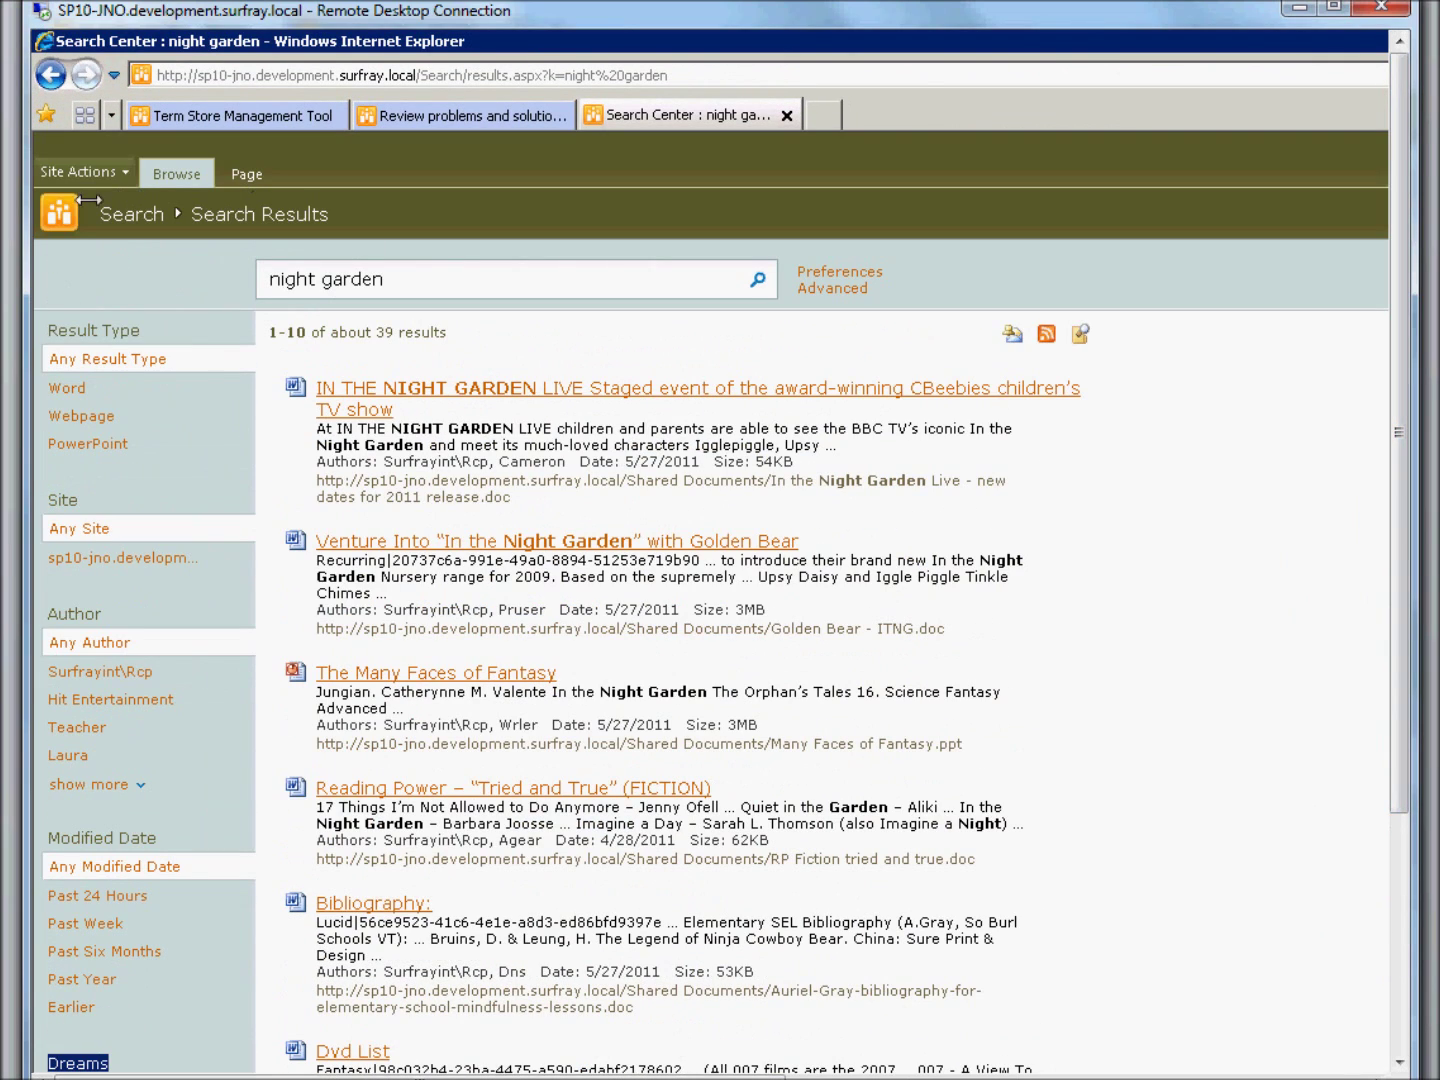
pyautogui.click(80, 172)
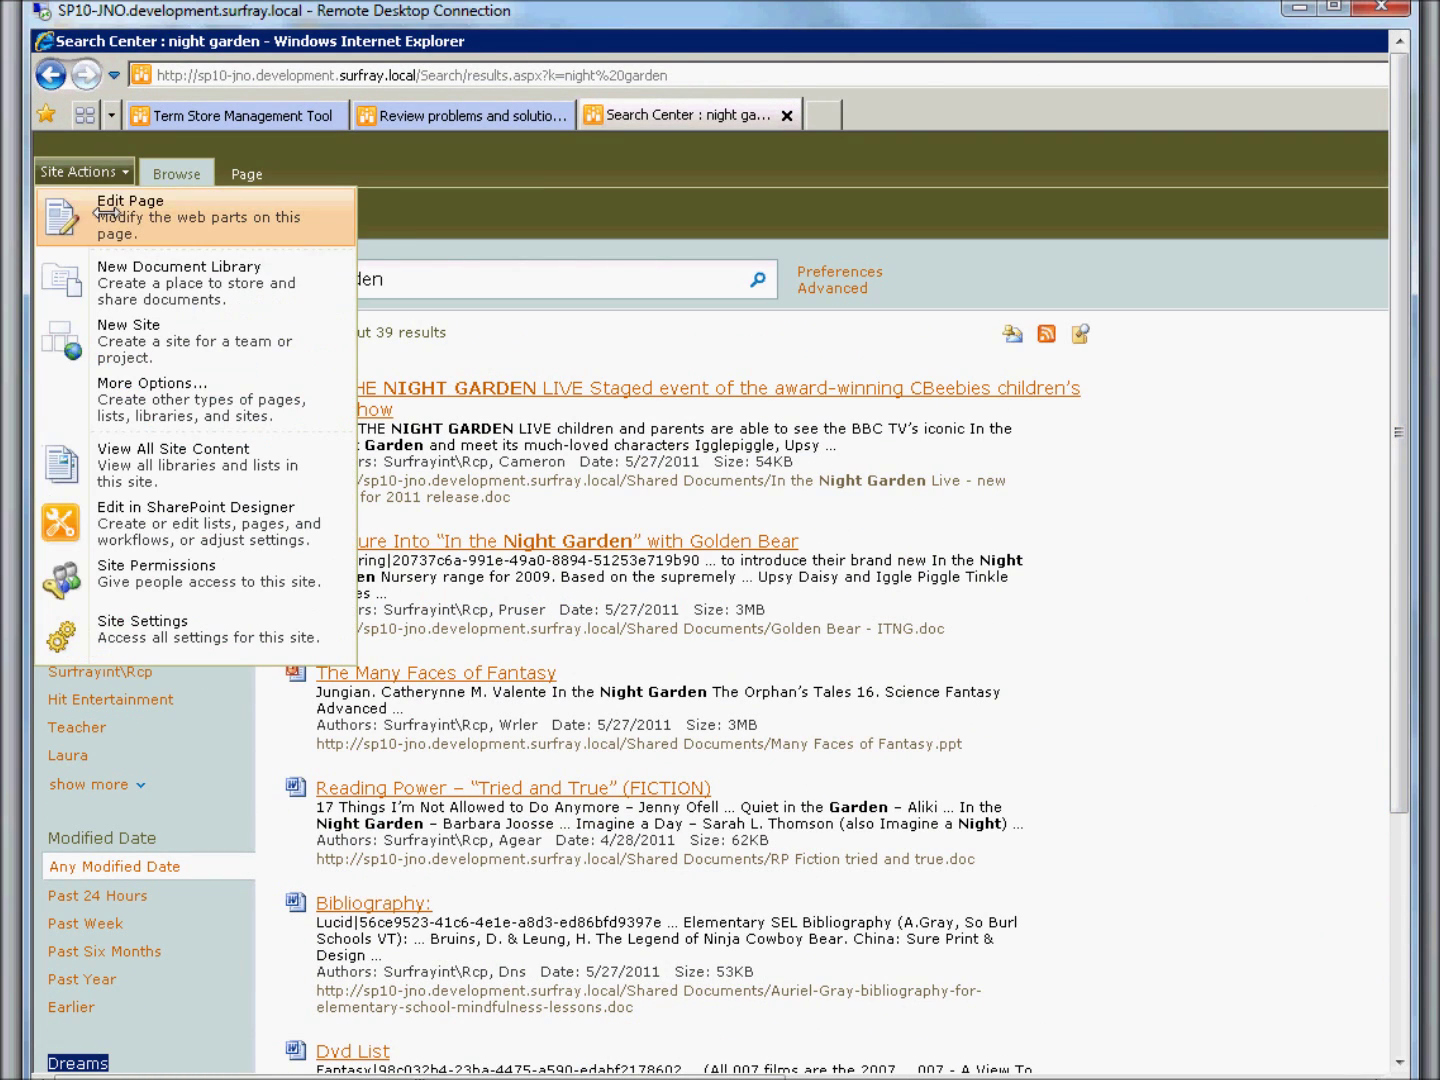
pyautogui.click(115, 211)
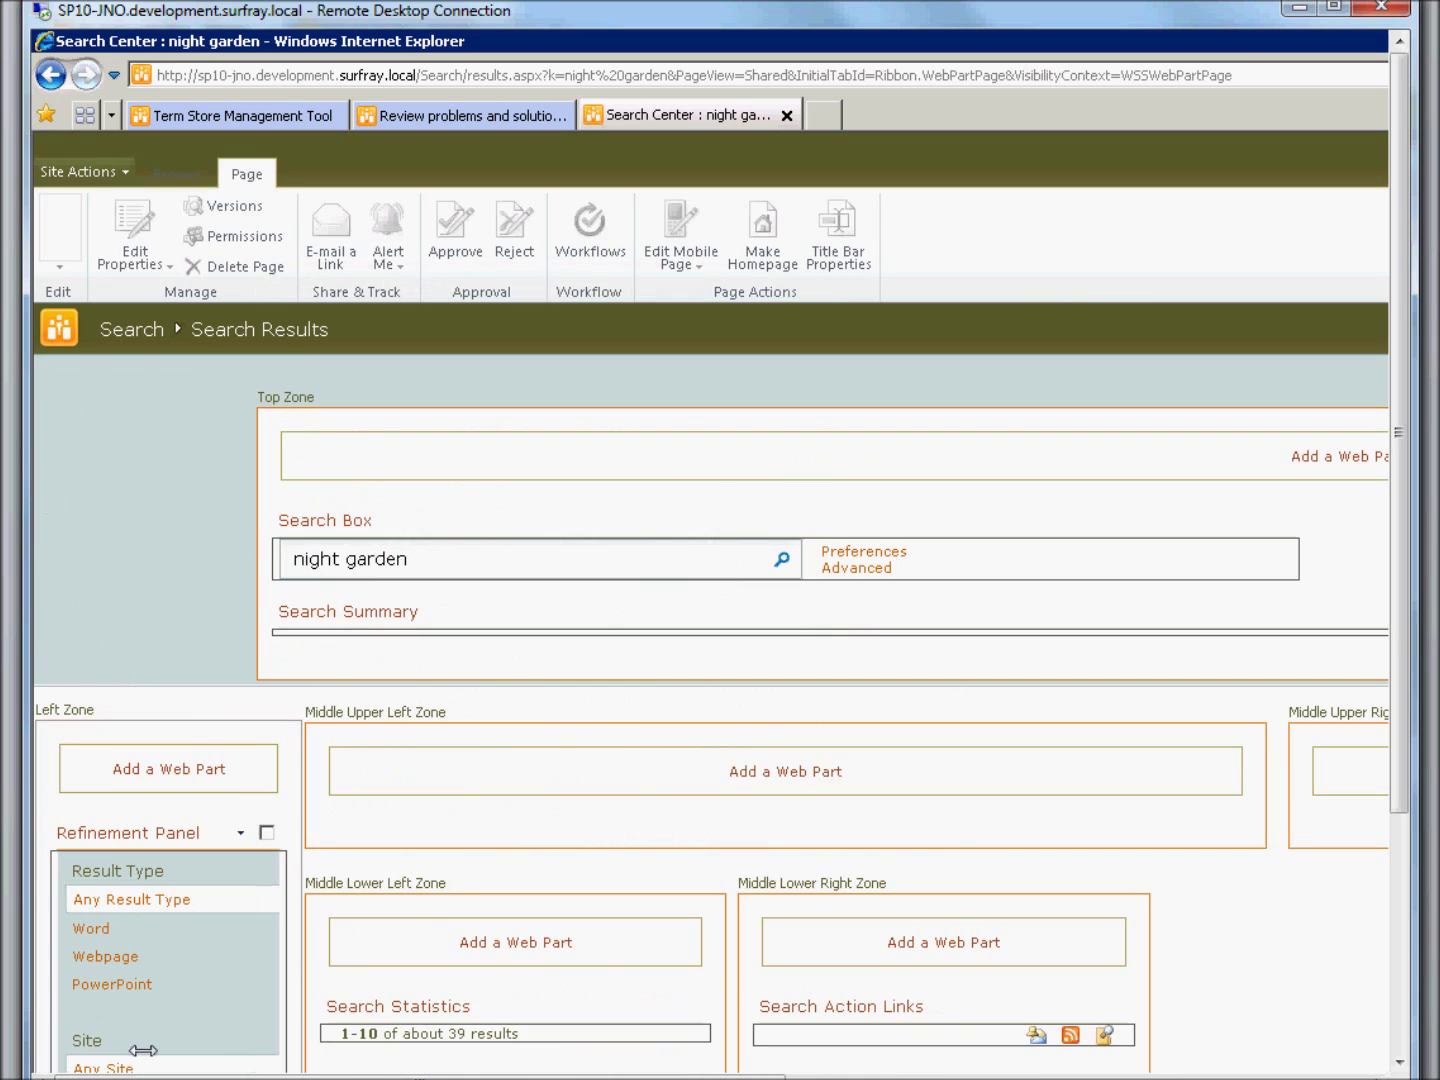
pyautogui.moveTo(620, 1077); pyautogui.dragTo(1152, 1077)
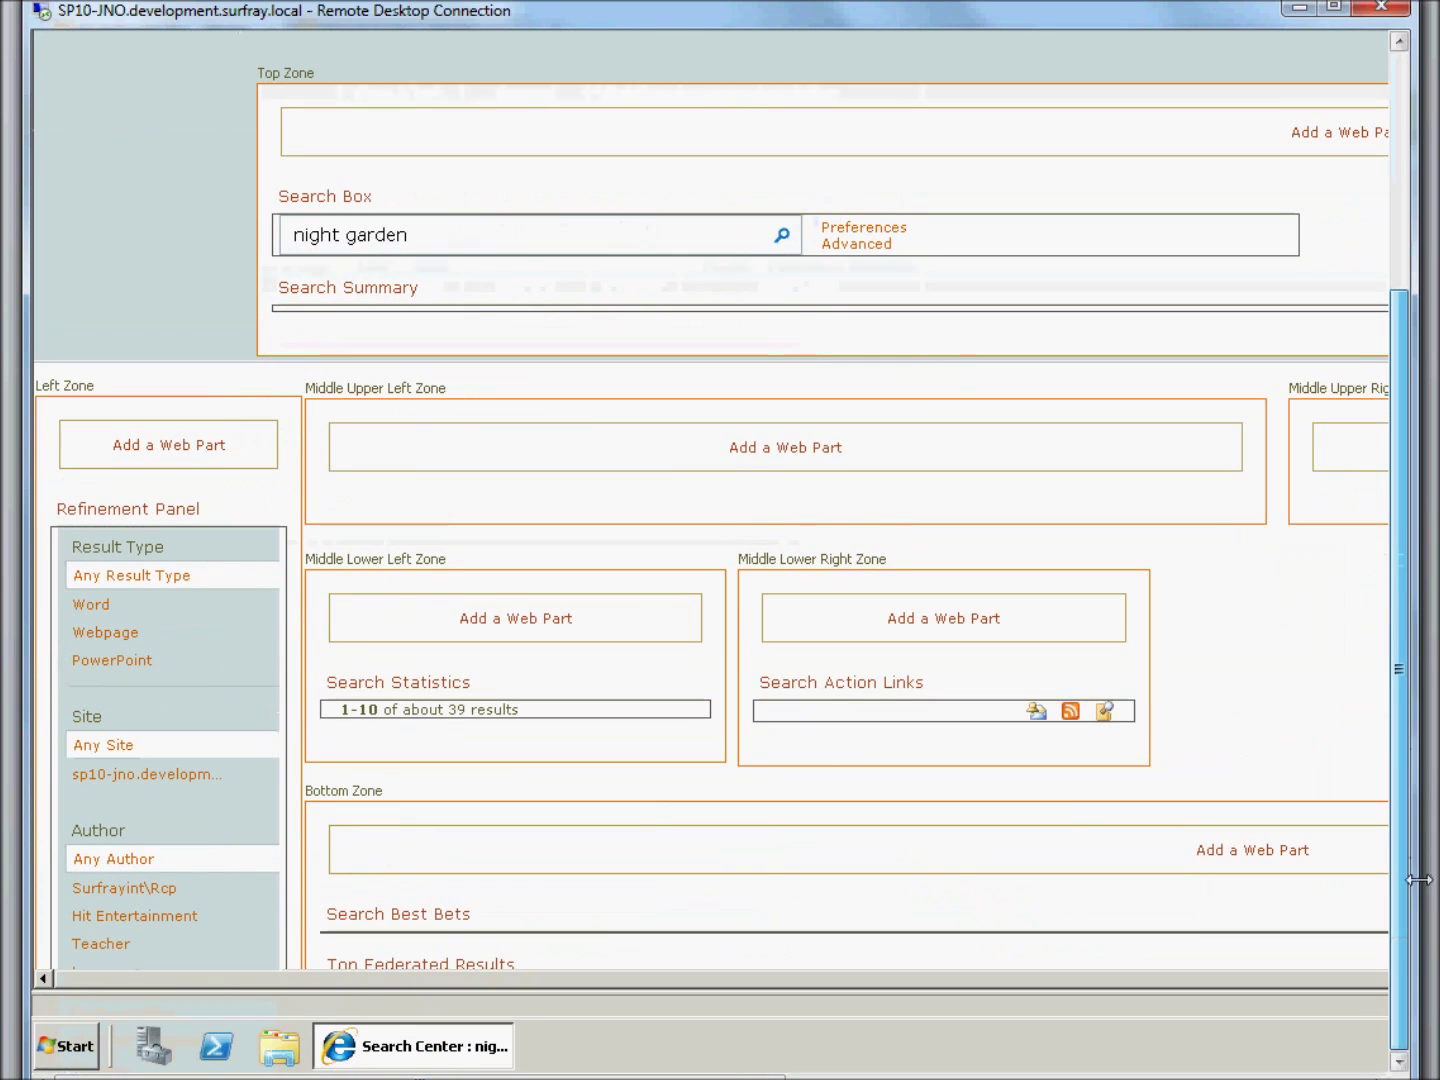
pyautogui.click(237, 510)
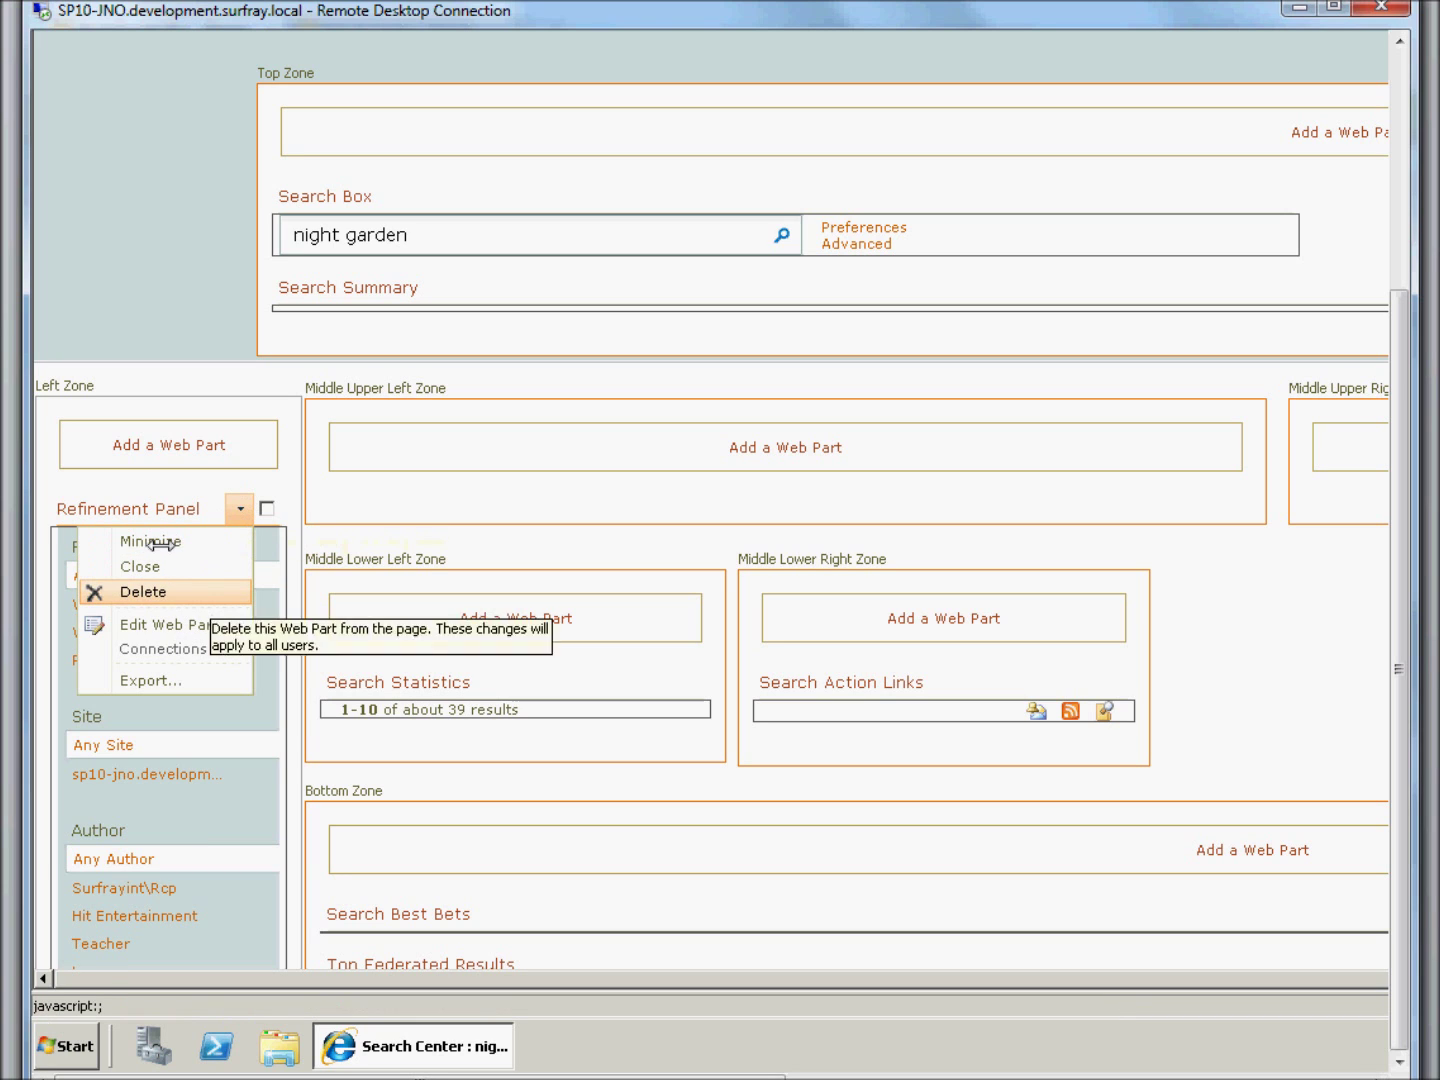
pyautogui.click(149, 626)
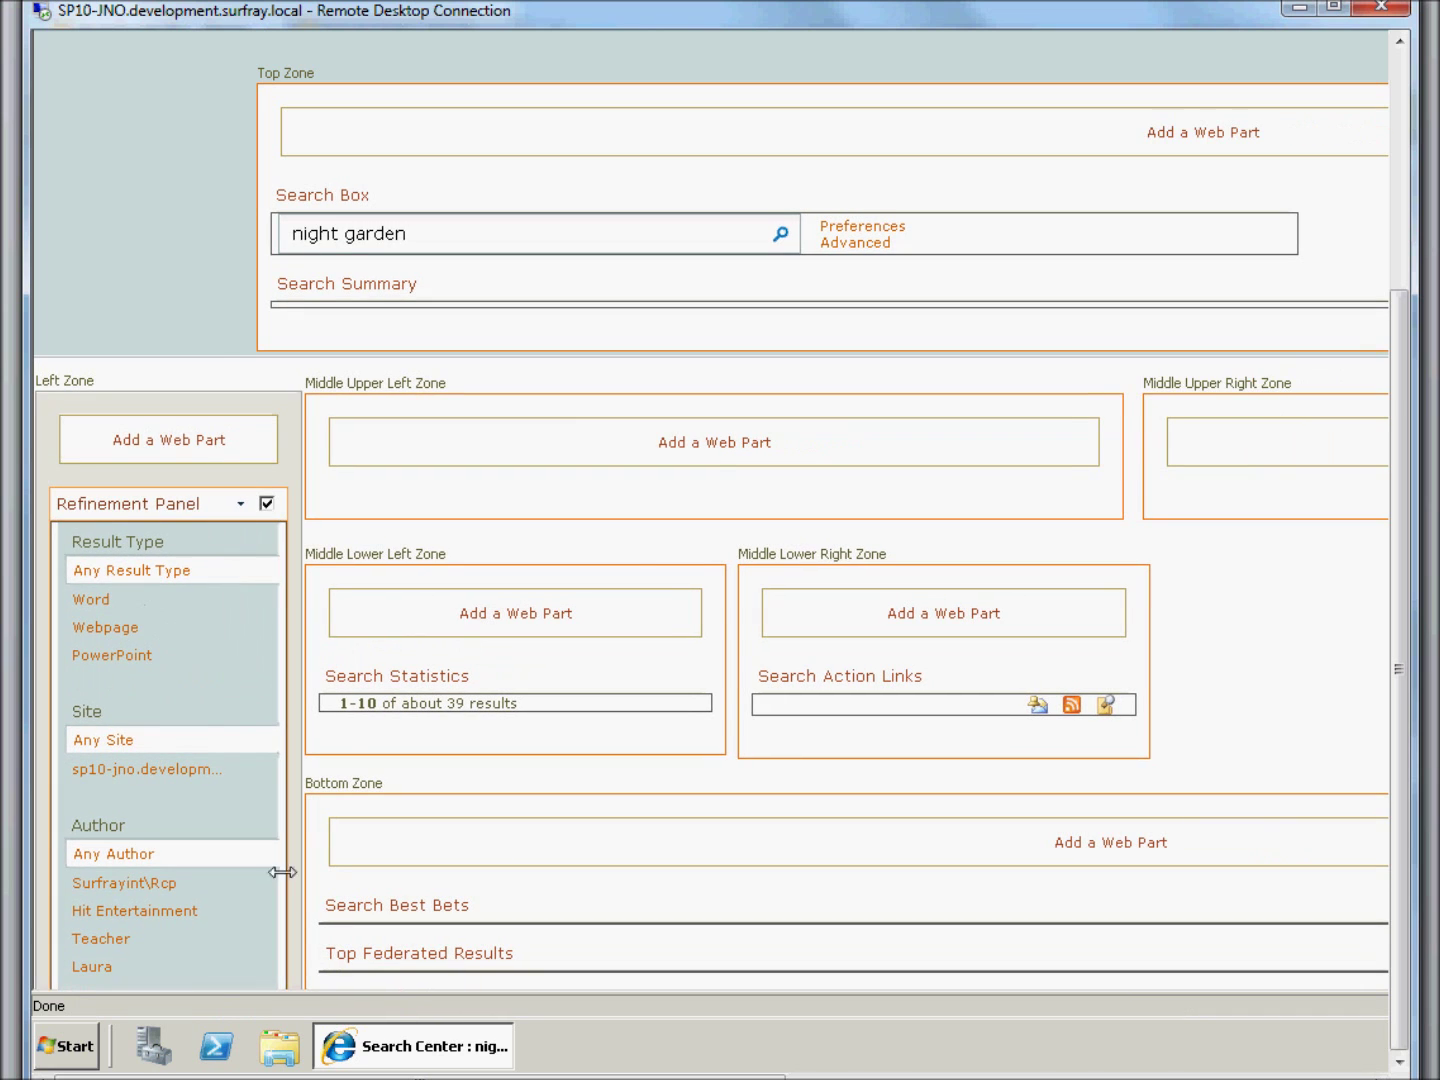
# Step: Expand the Refinement section to review Filter Category Definition, then cancel without changes
pyautogui.moveTo(413, 1076); pyautogui.dragTo(990, 1075)
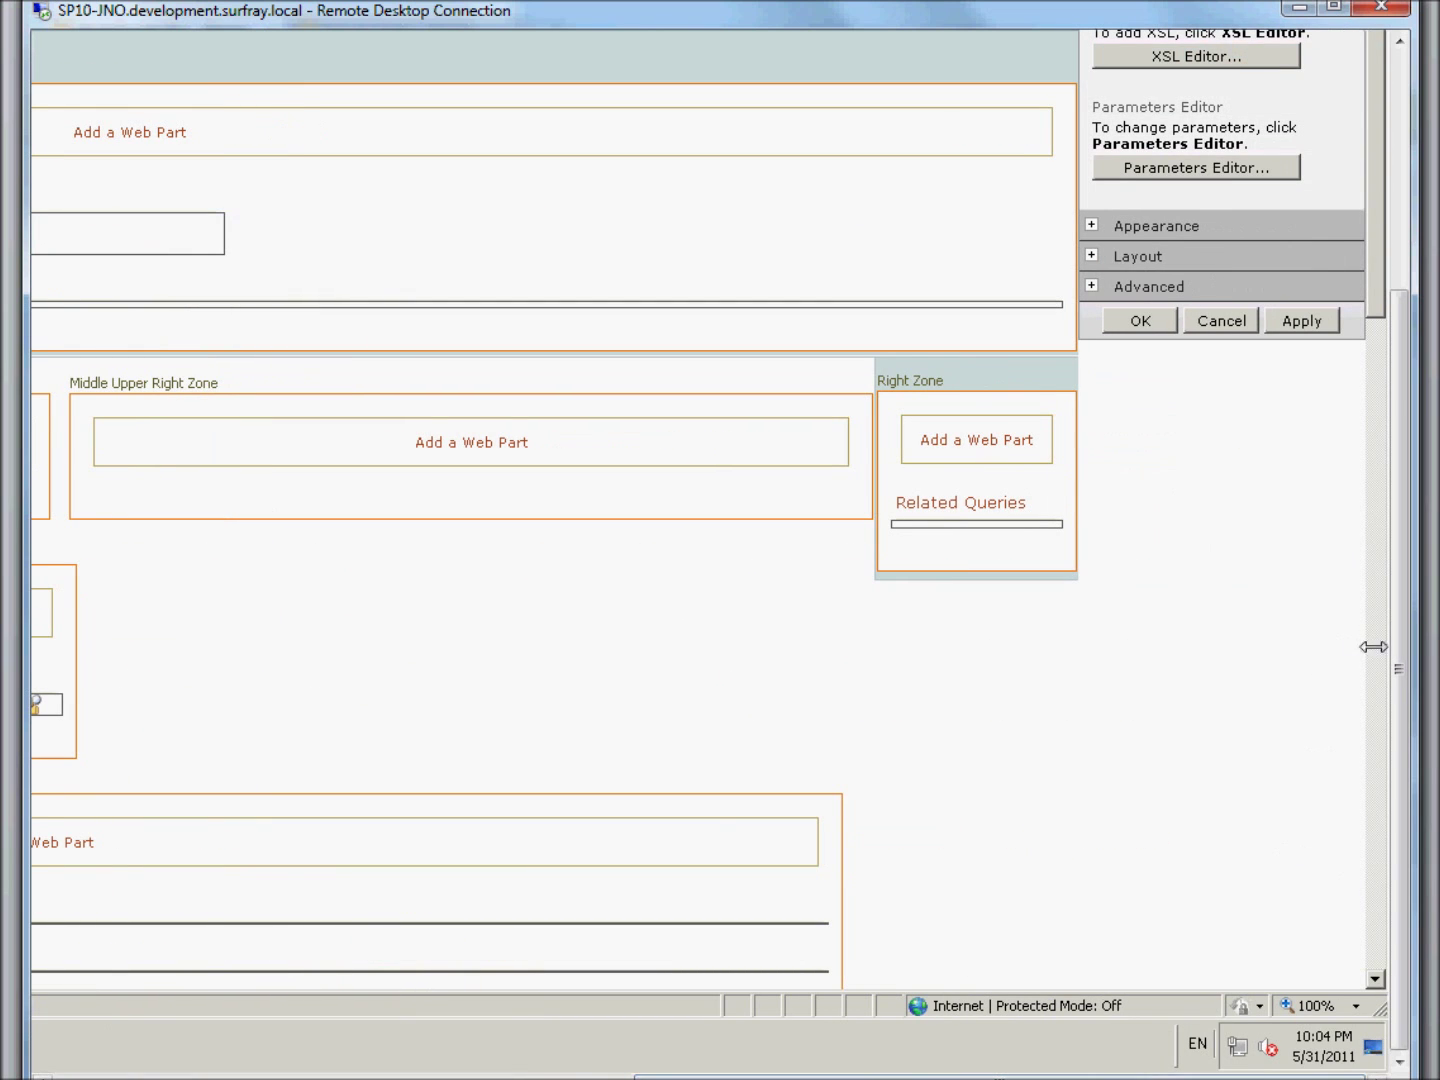
pyautogui.scroll(1, 1405, 635)
pyautogui.moveTo(1405, 635); pyautogui.dragTo(1400, 380)
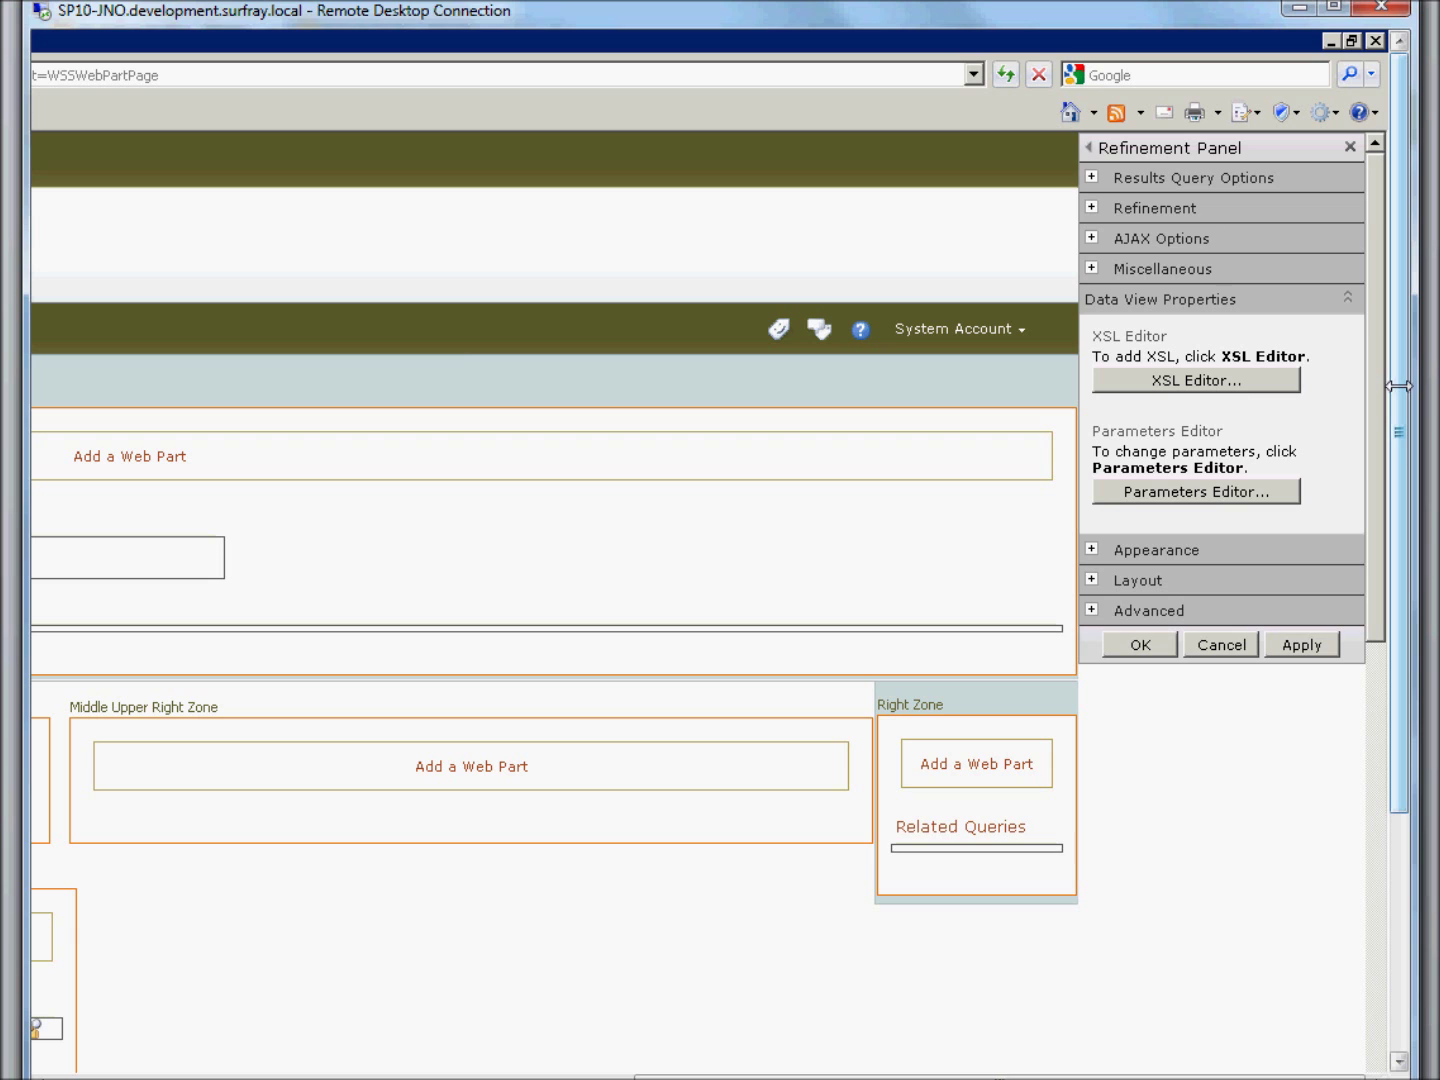
pyautogui.click(1094, 209)
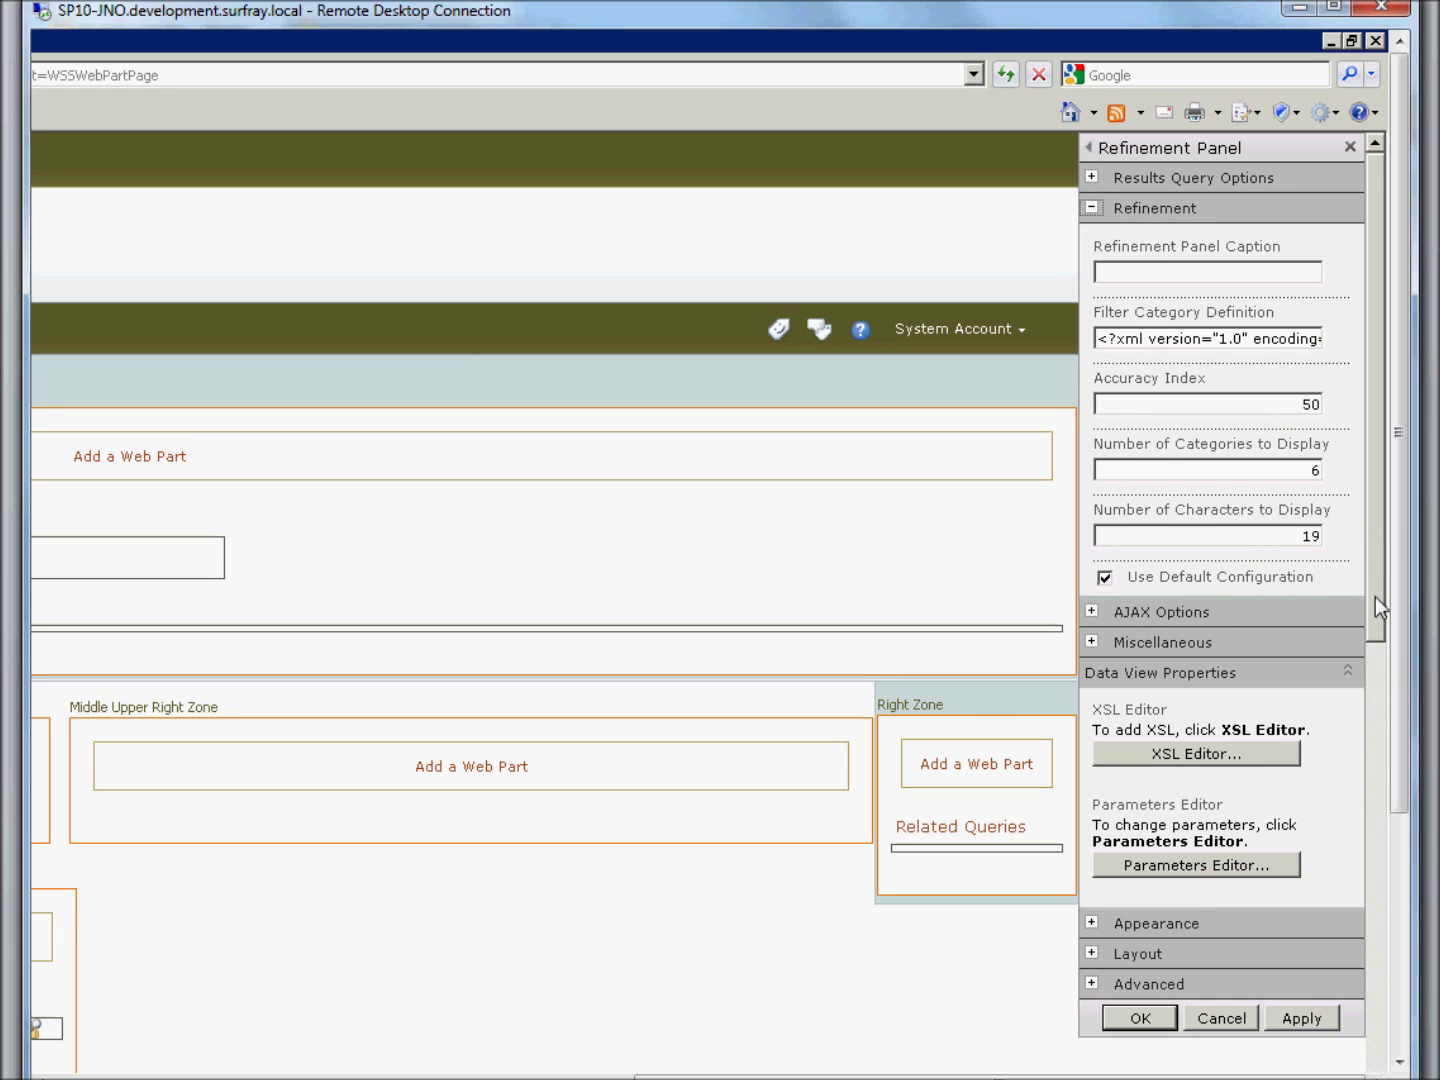
pyautogui.scroll(-3, 1375, 596)
pyautogui.click(1211, 777)
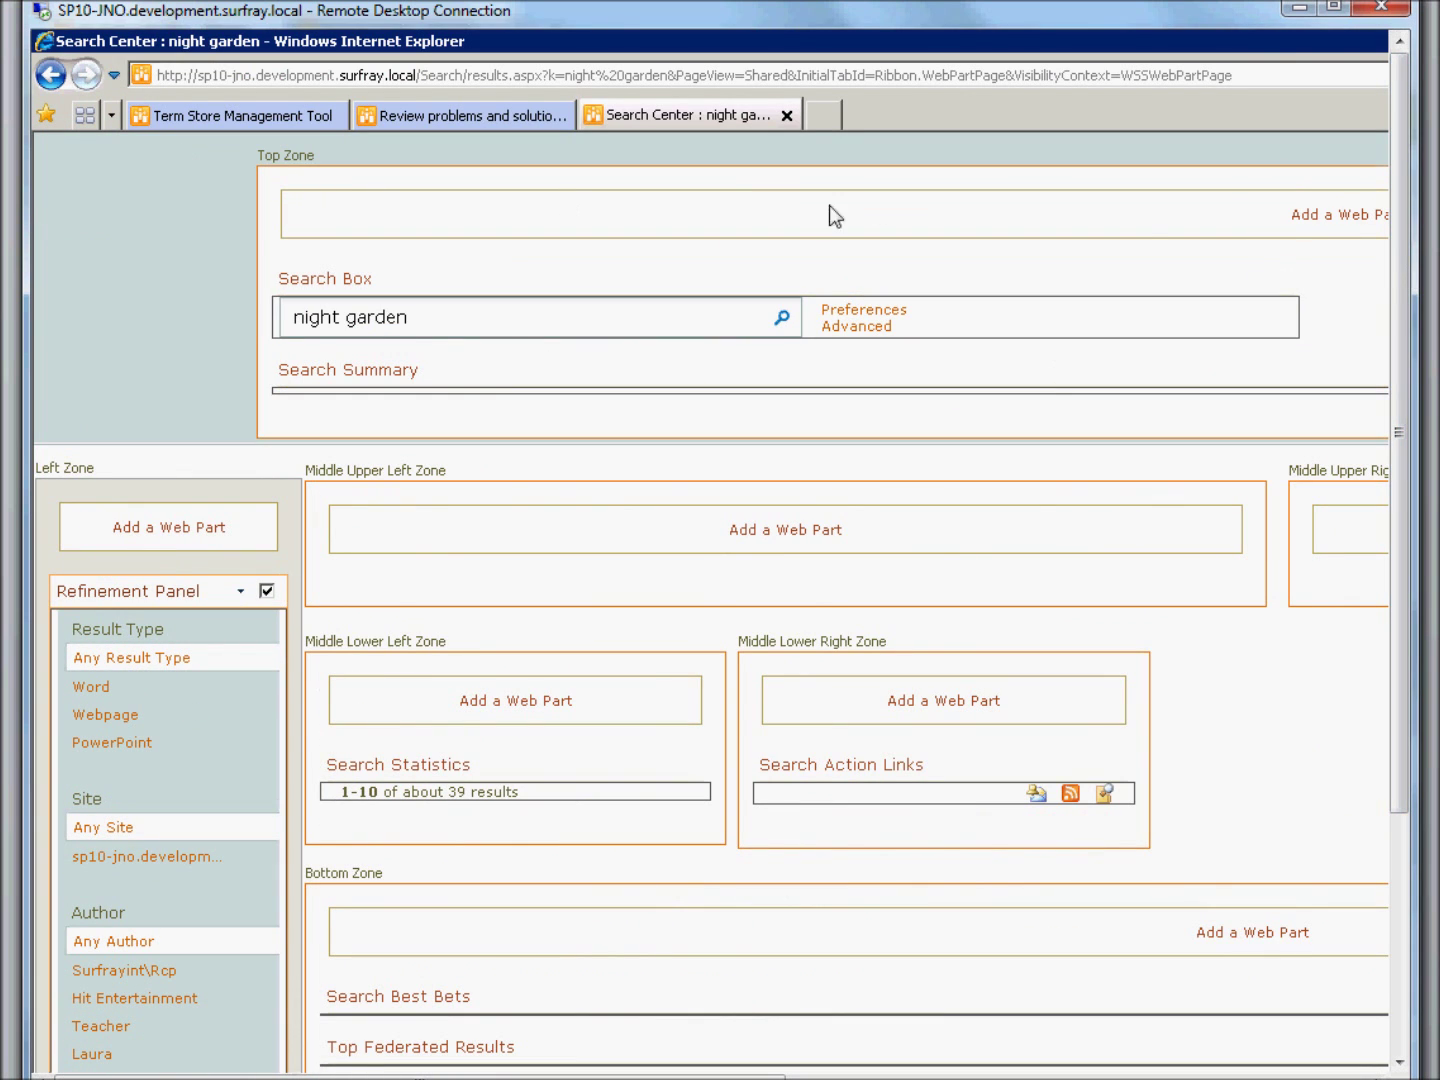
# Step: Stop editing the night garden results page and return to the NightGarden Inc. home page
pyautogui.moveTo(669, 1071); pyautogui.dragTo(1274, 1072)
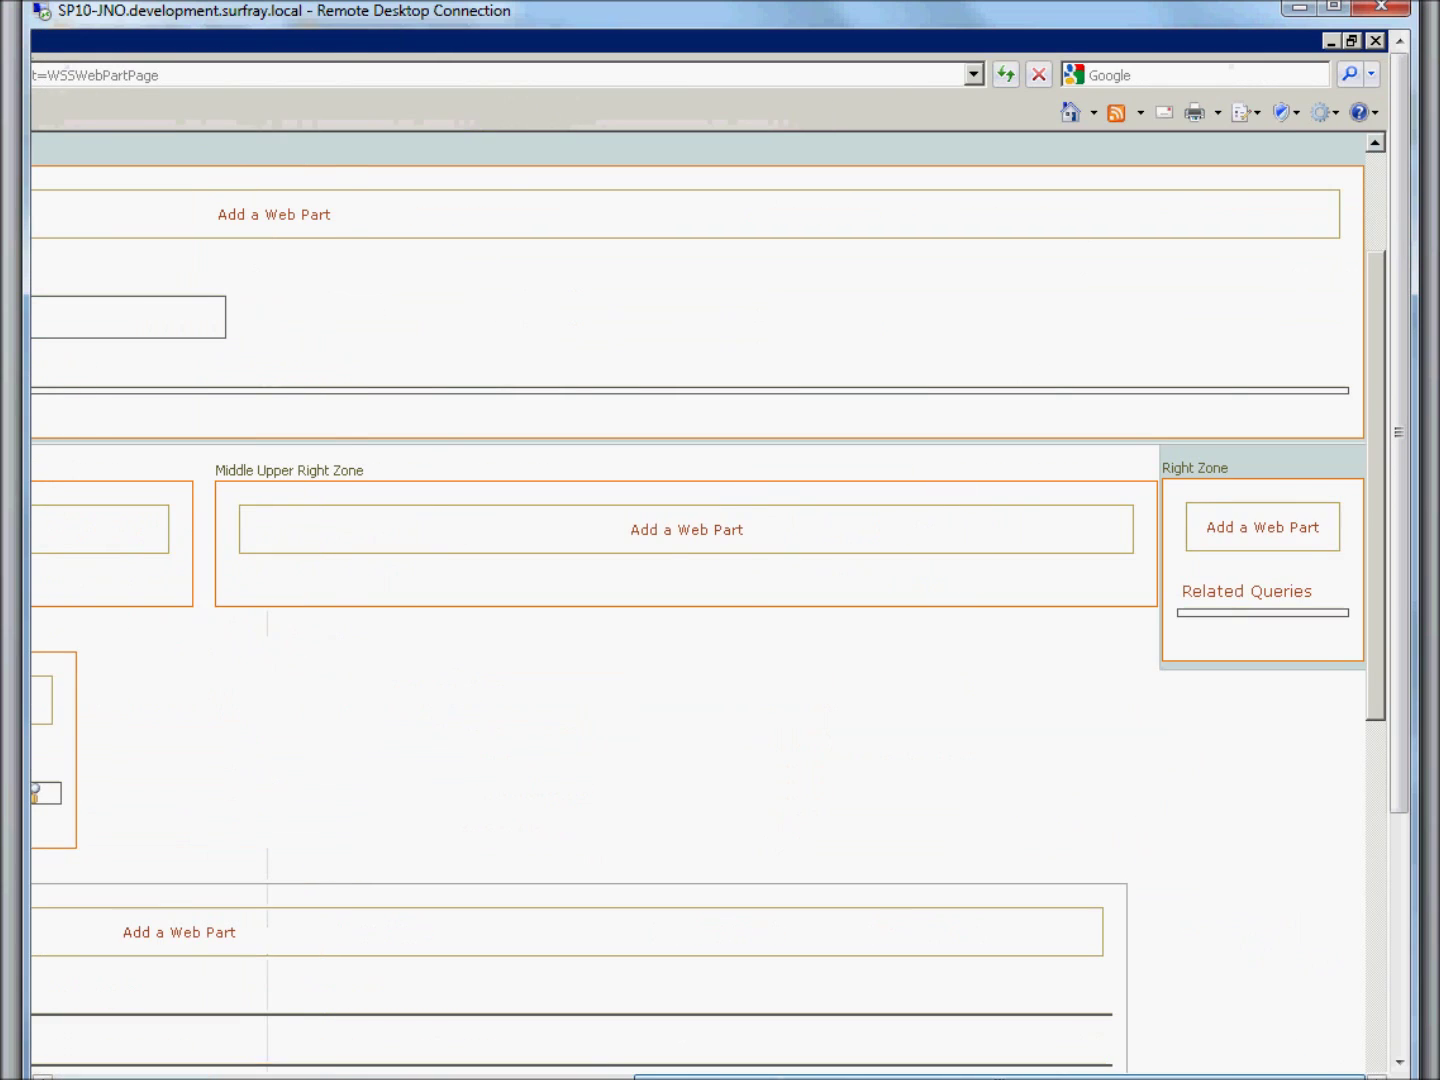
pyautogui.scroll(3, 1384, 370)
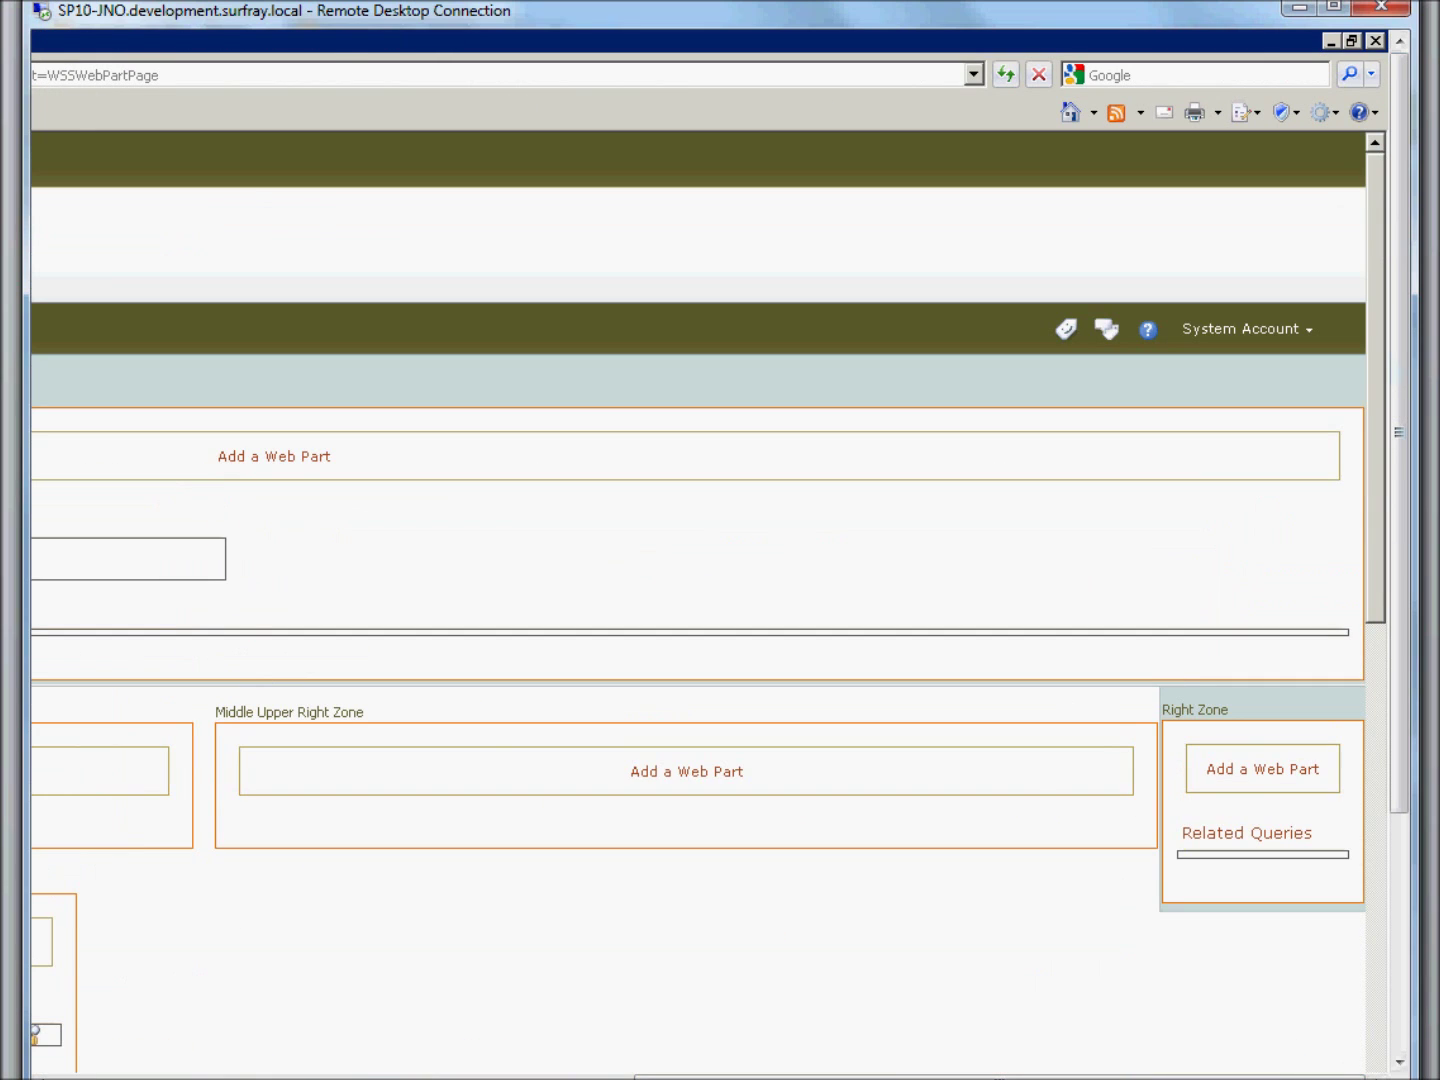
pyautogui.click(41, 1076)
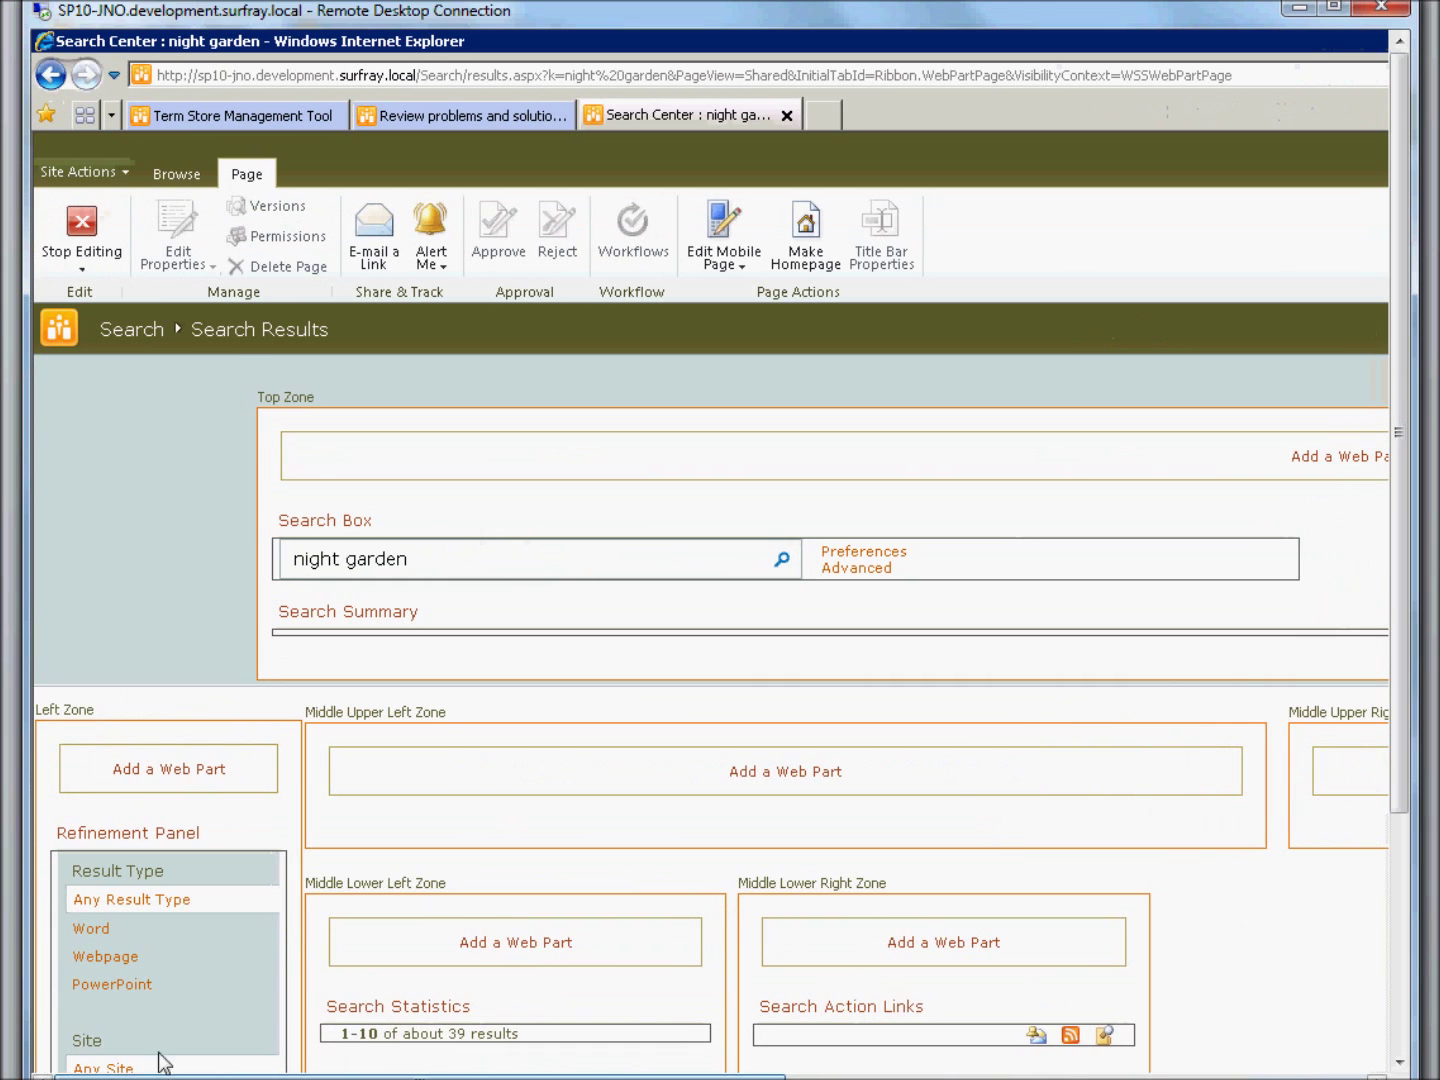
pyautogui.click(63, 207)
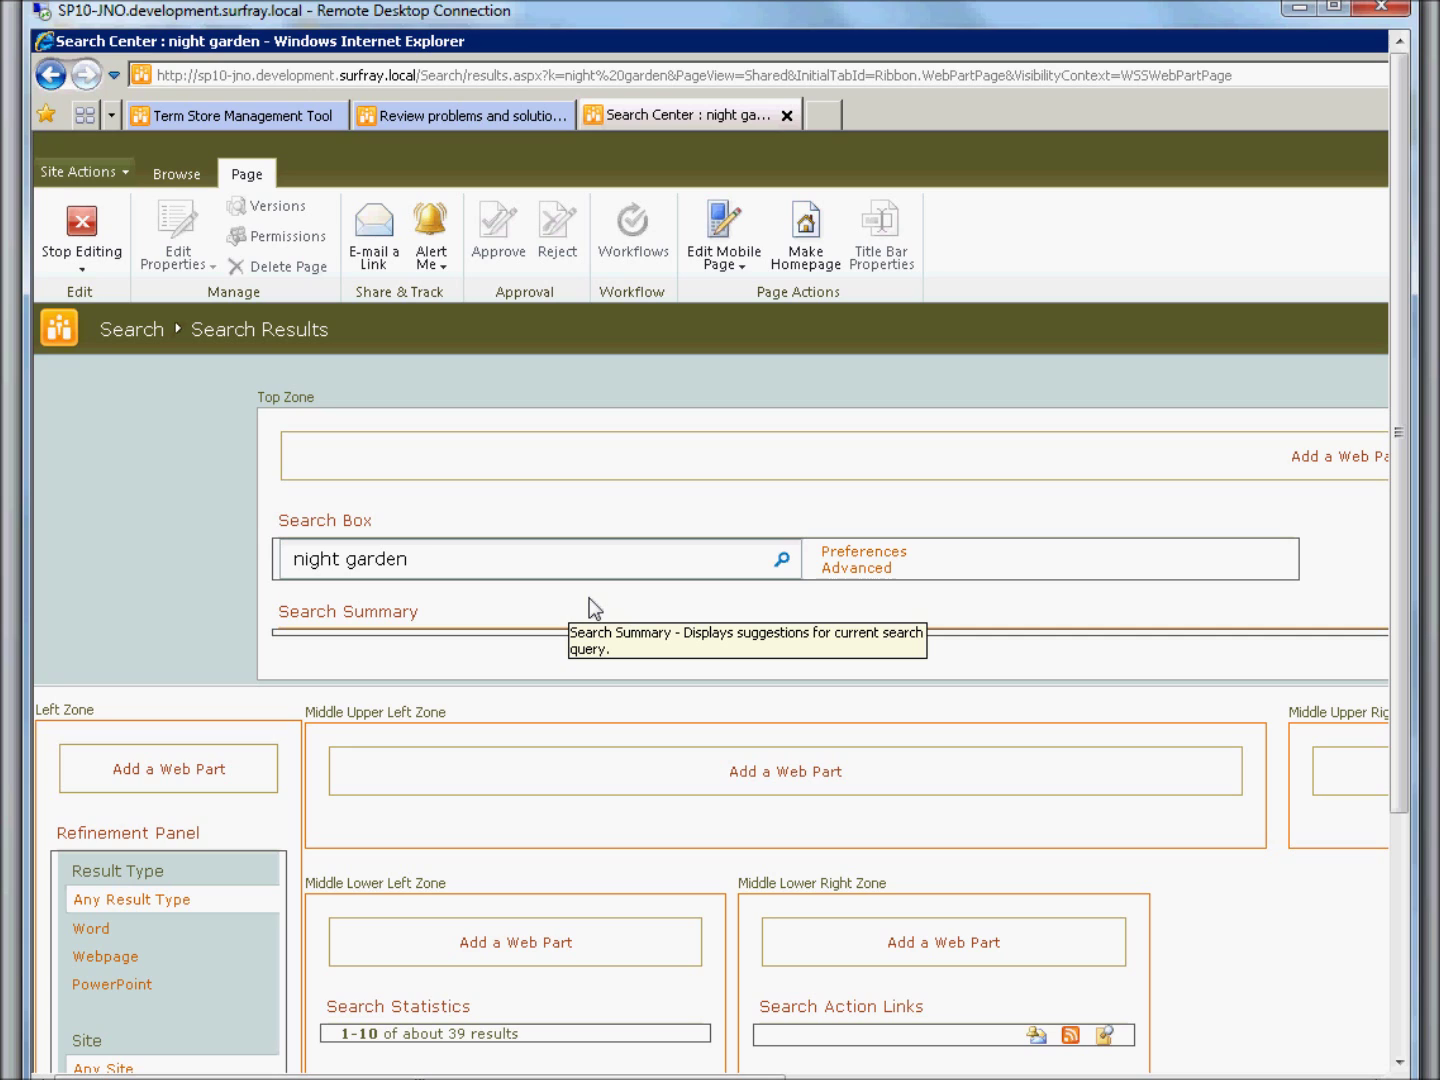
pyautogui.click(176, 174)
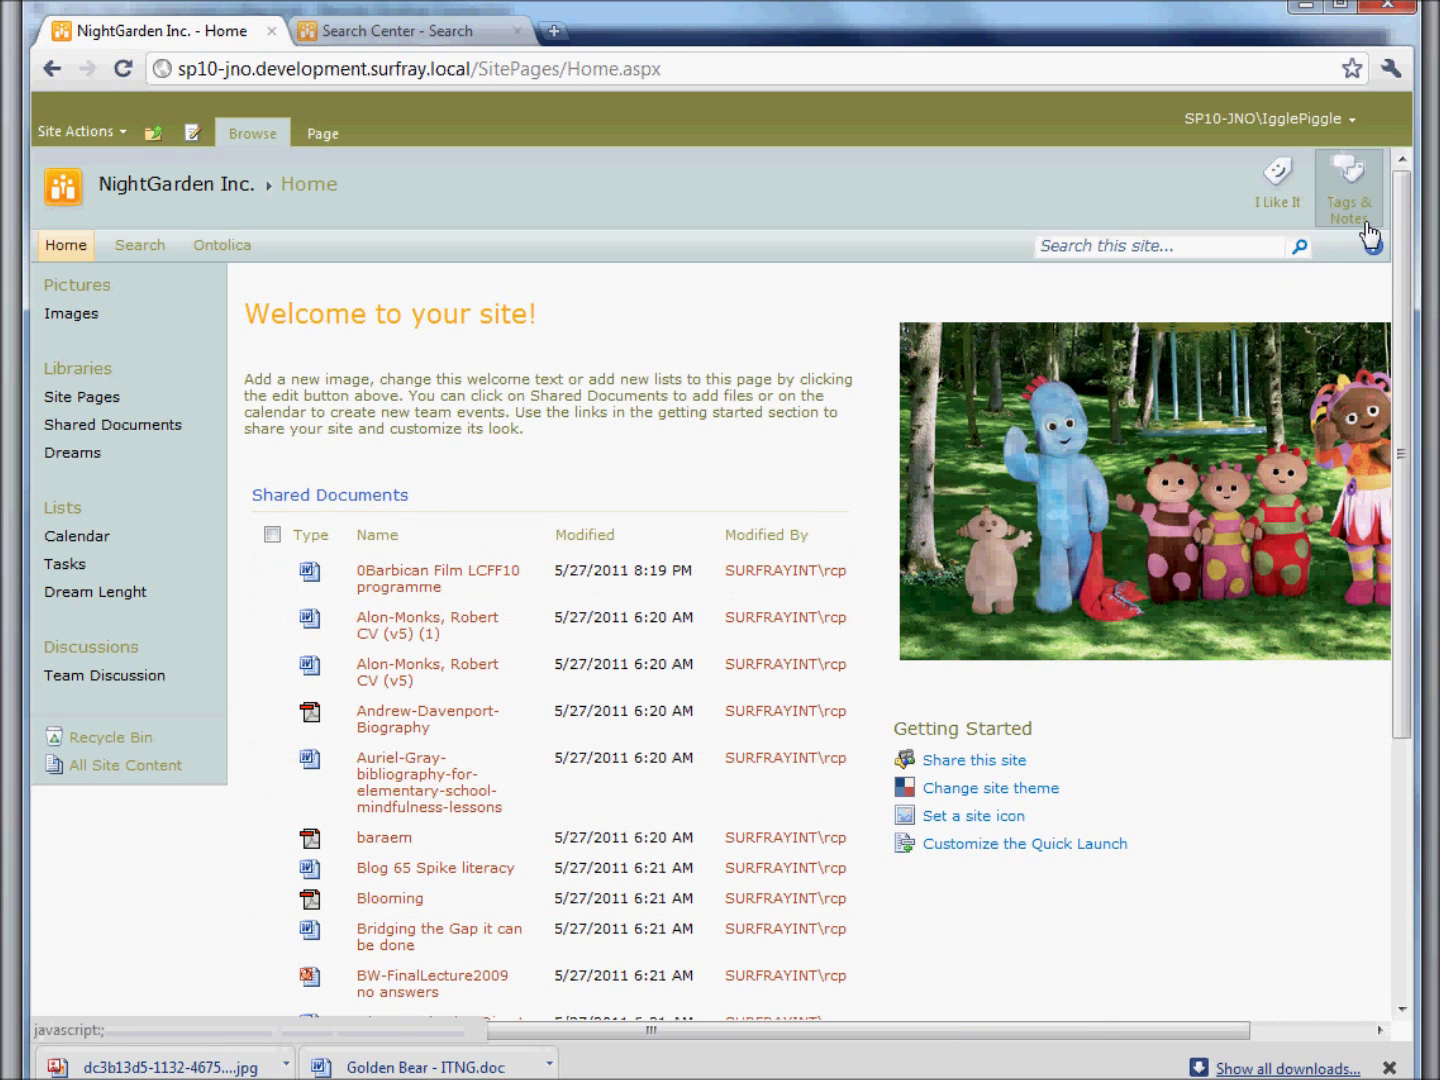
# Step: Try Tags & Notes on the home page, then select the second Shared Documents item
pyautogui.click(1352, 177)
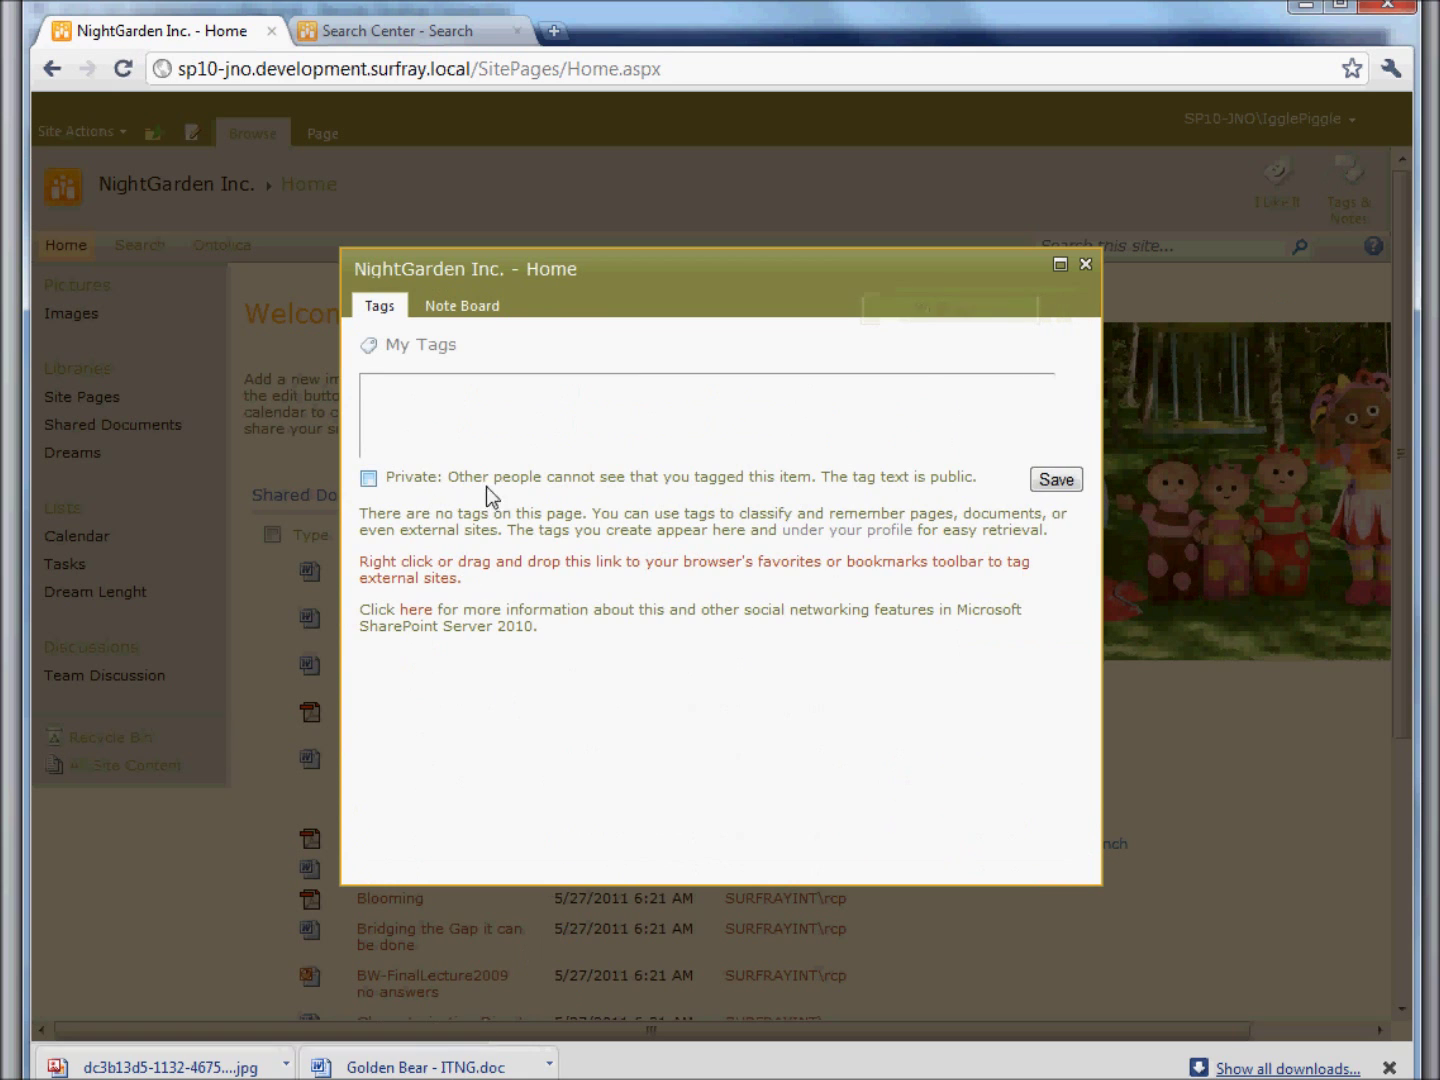
pyautogui.click(1085, 266)
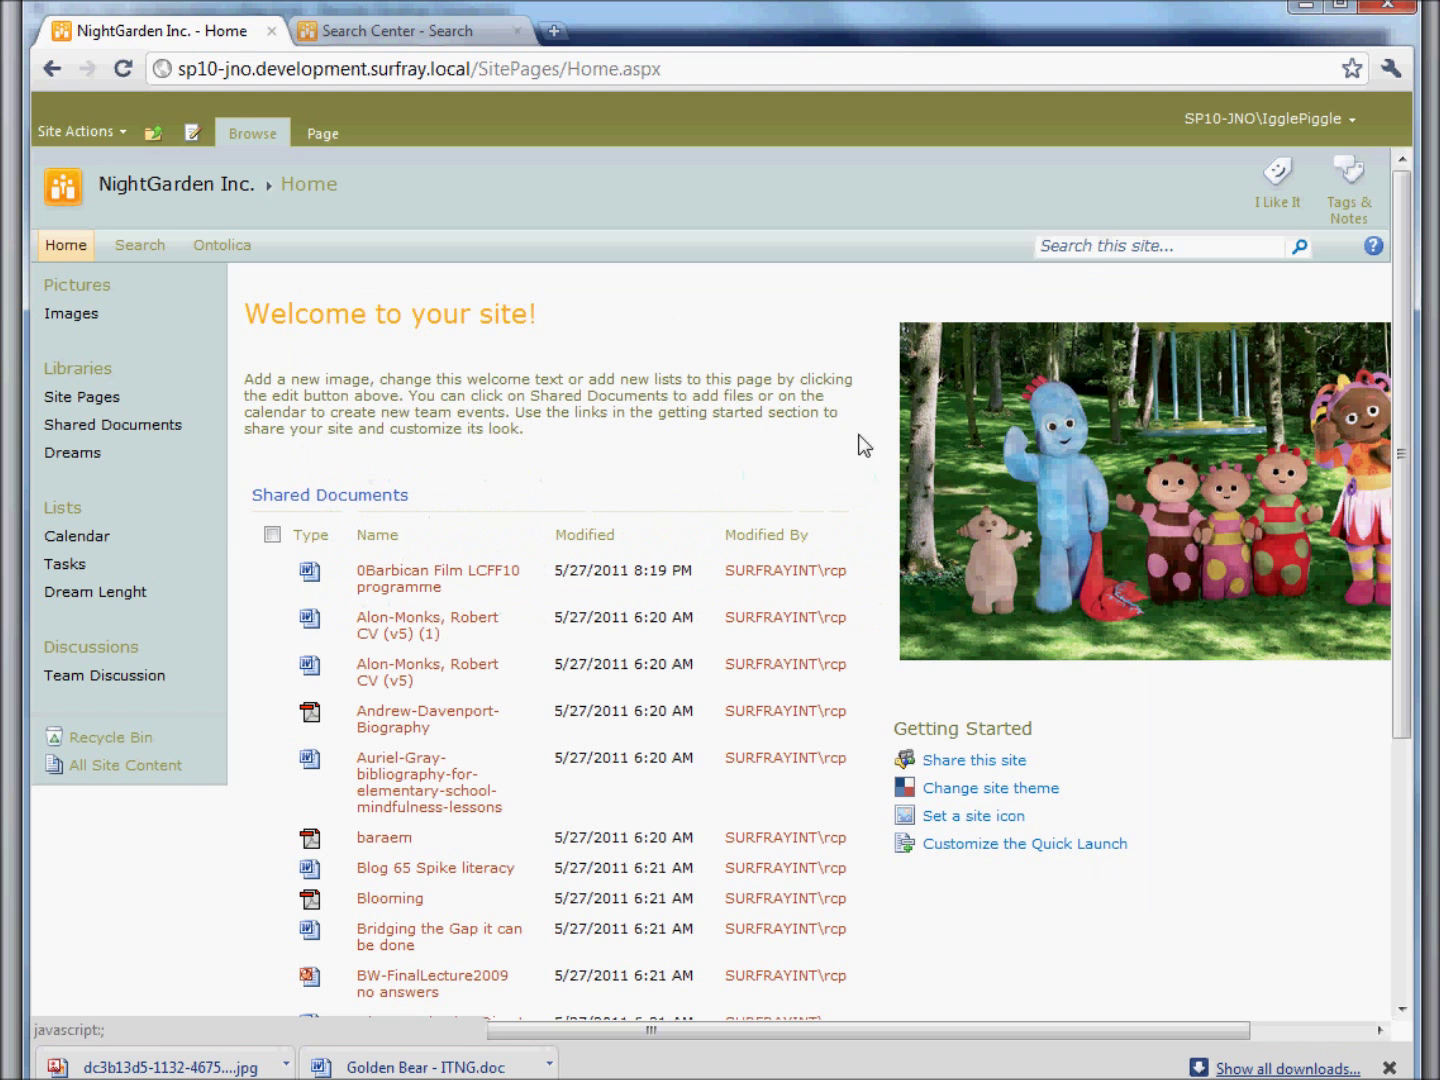
pyautogui.click(272, 616)
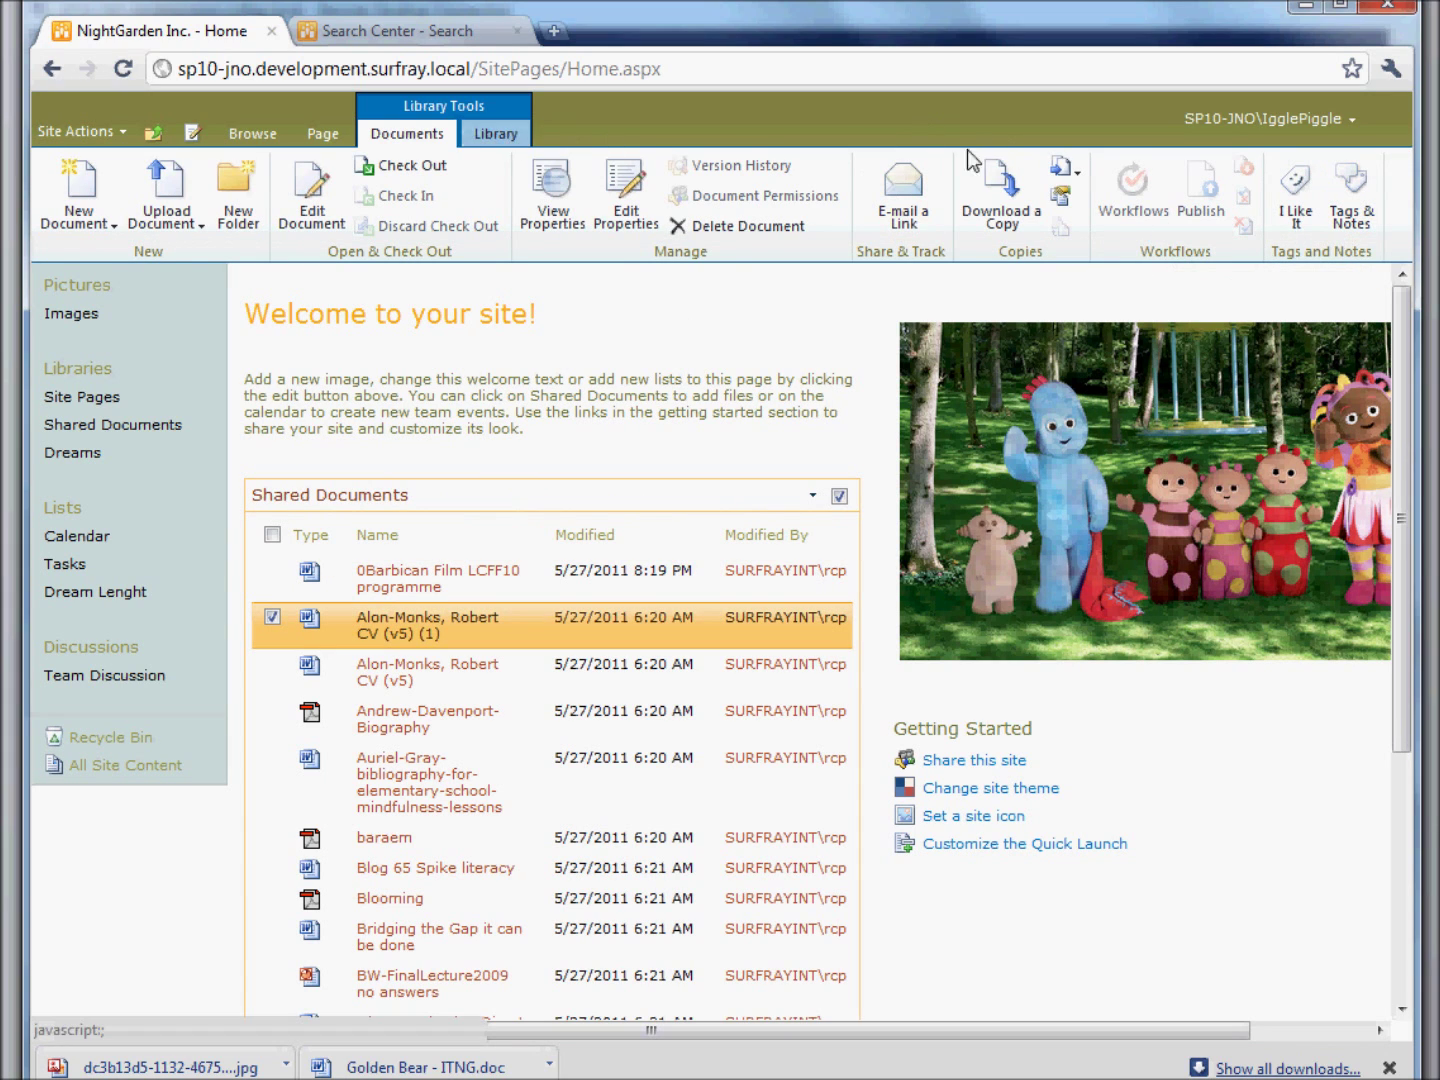
pyautogui.click(496, 133)
pyautogui.click(282, 136)
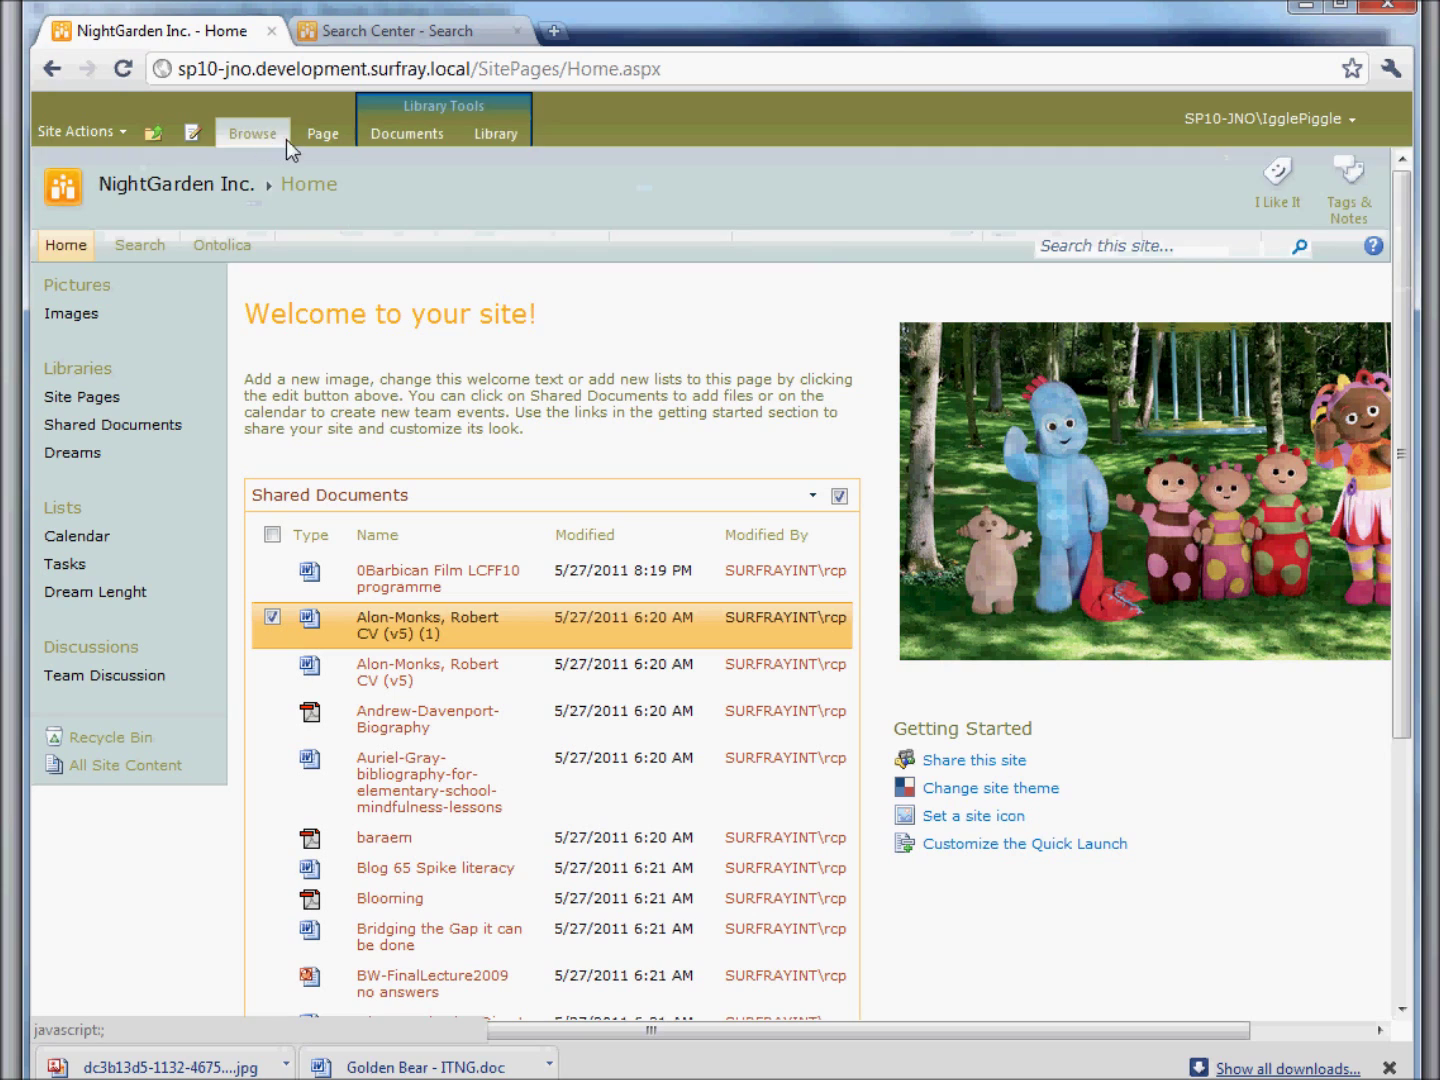
# Step: Reopen and close Tags & Notes, deselect the second document, and show library commands
pyautogui.click(1348, 184)
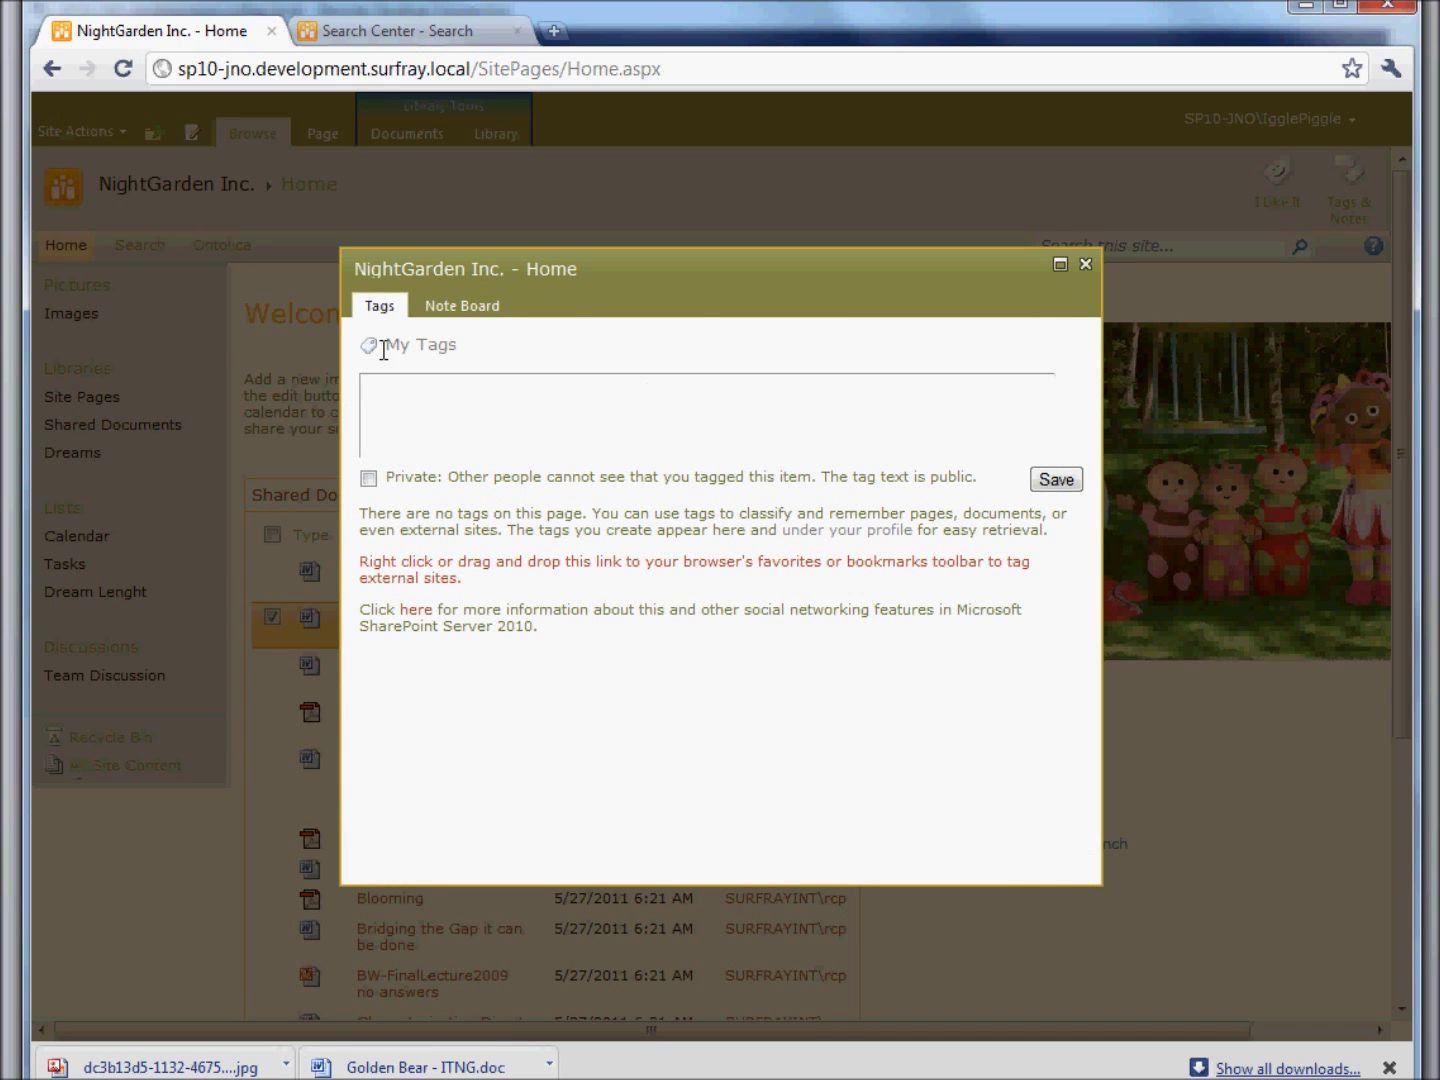
pyautogui.moveTo(590, 269); pyautogui.dragTo(494, 273)
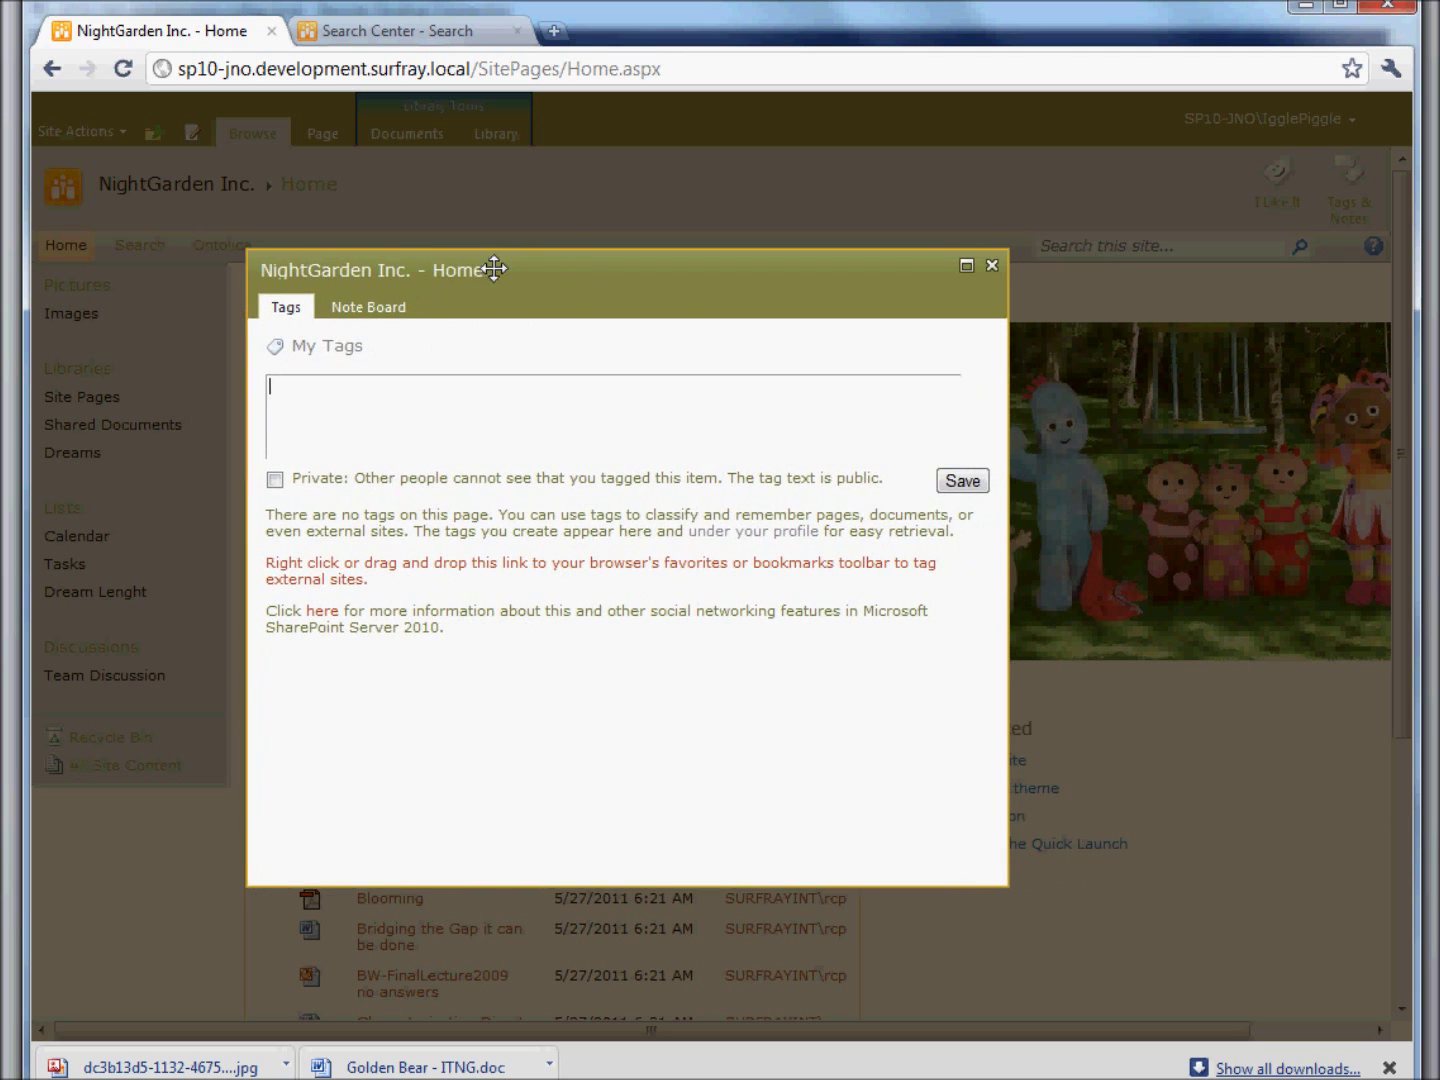
pyautogui.click(988, 267)
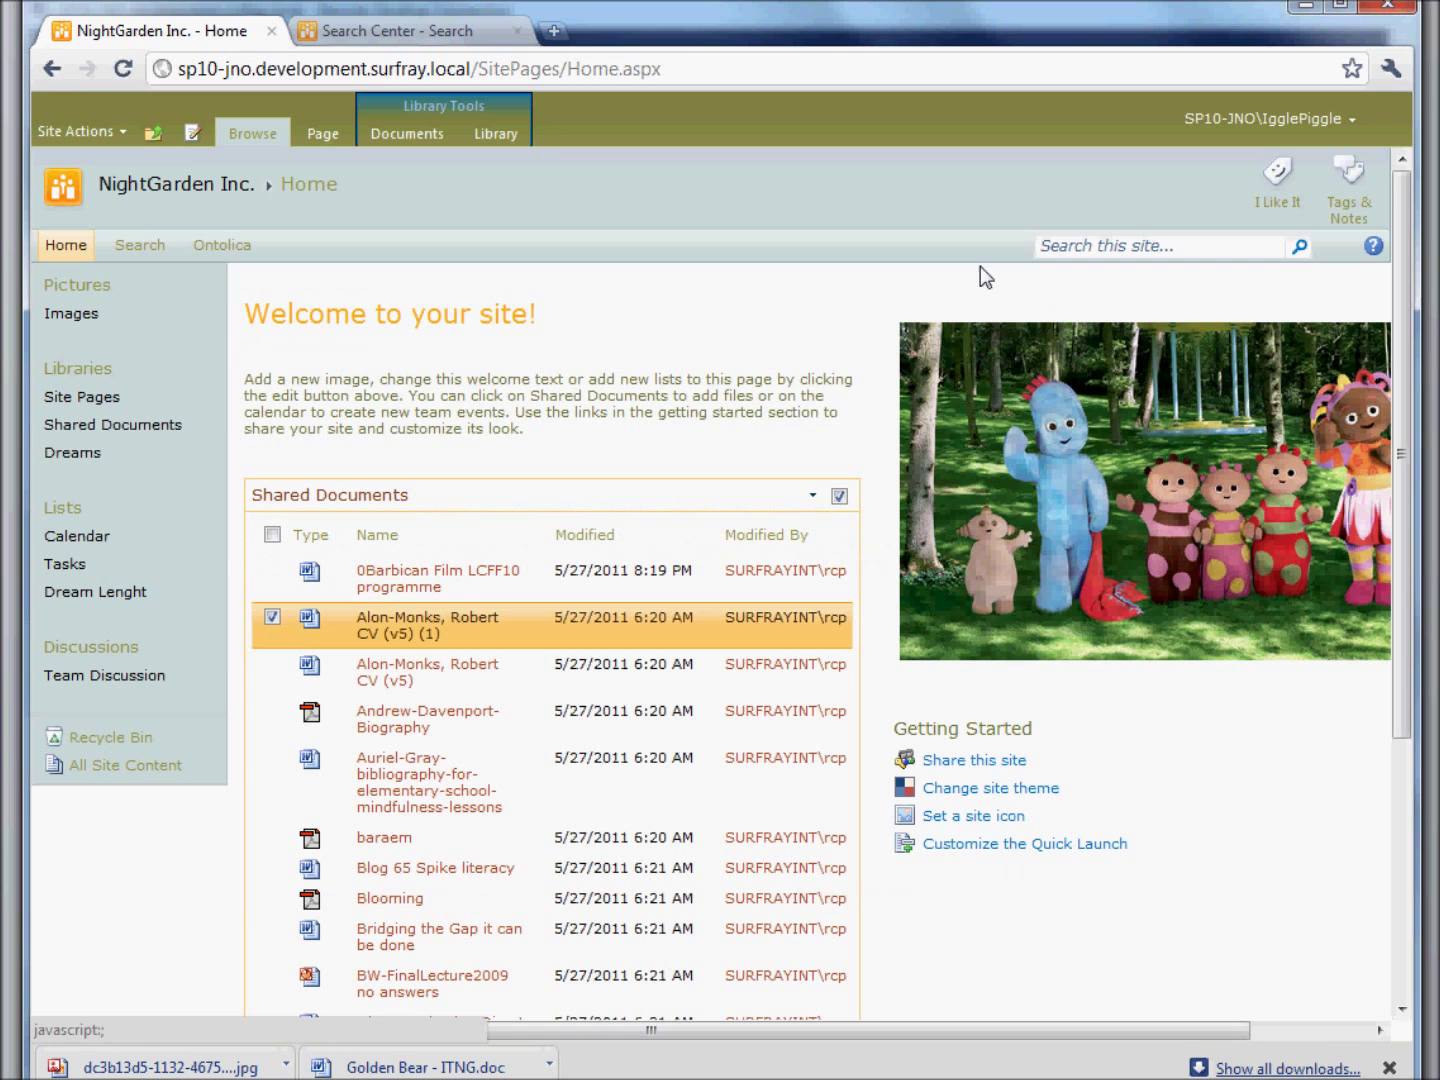
pyautogui.click(288, 634)
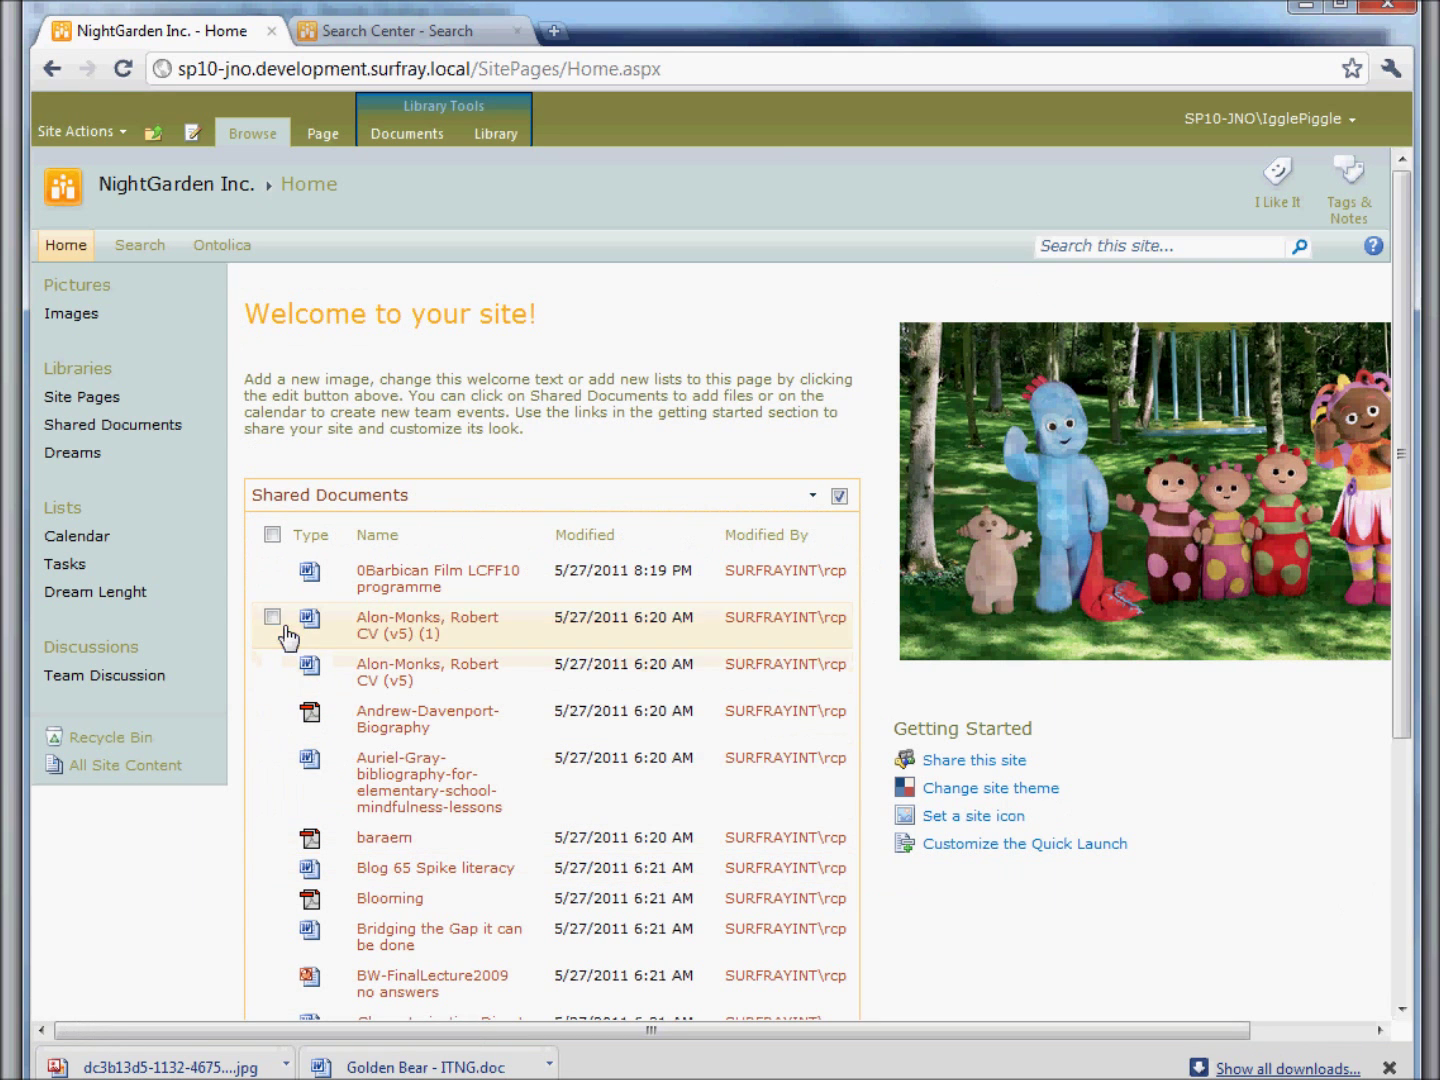
pyautogui.click(408, 133)
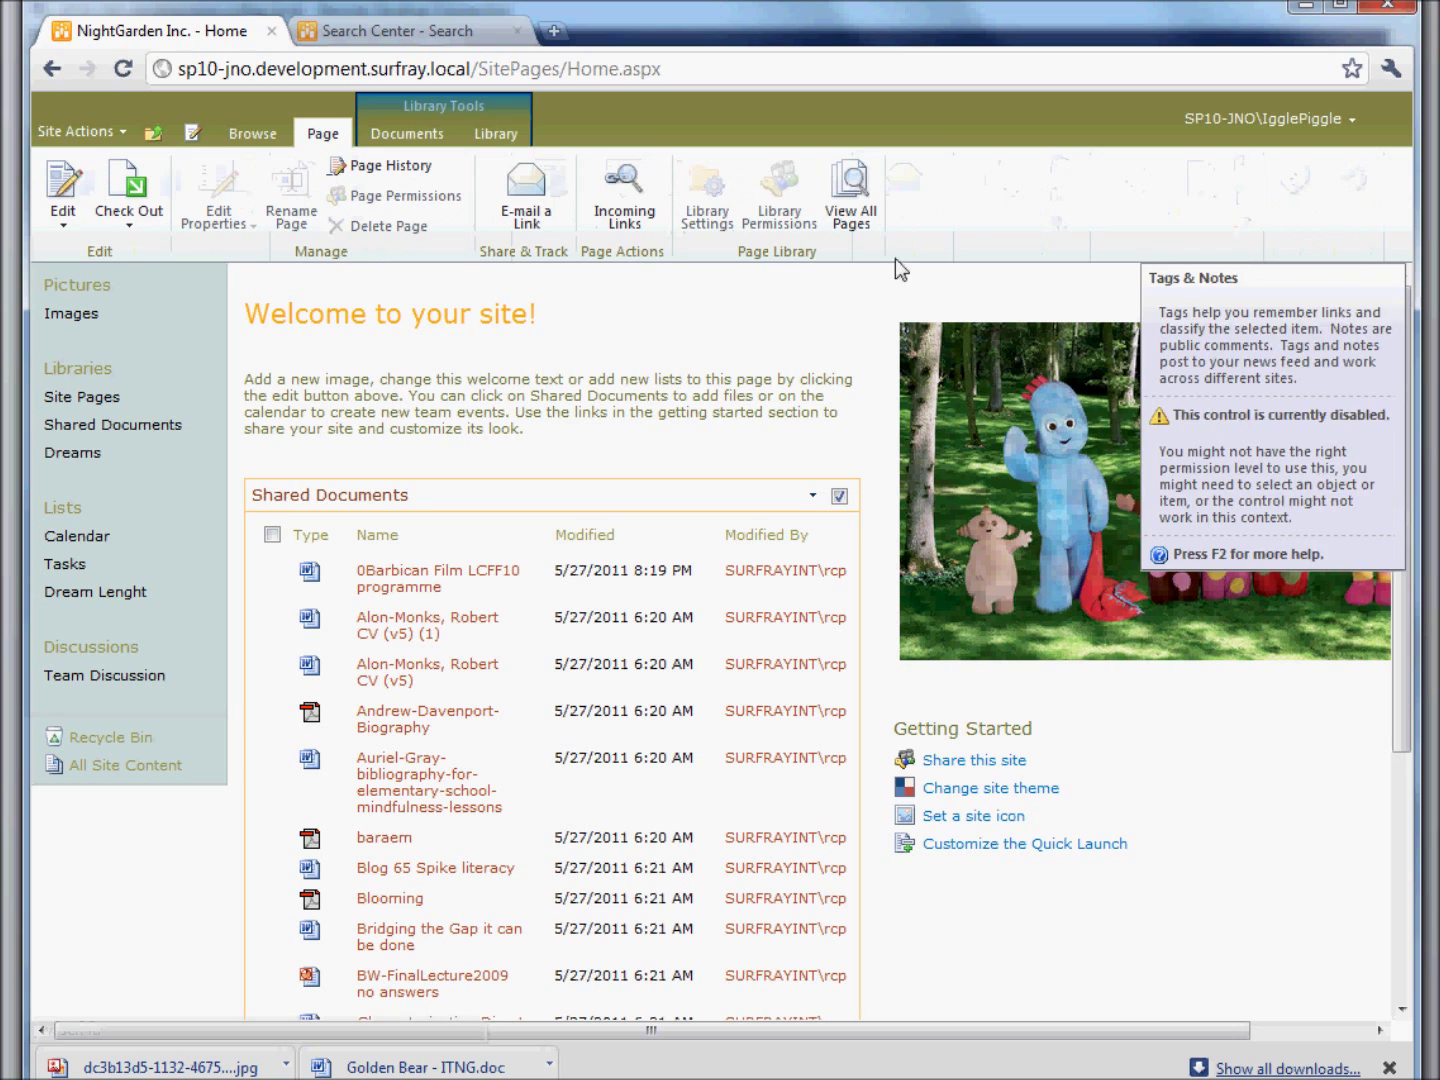
pyautogui.click(399, 142)
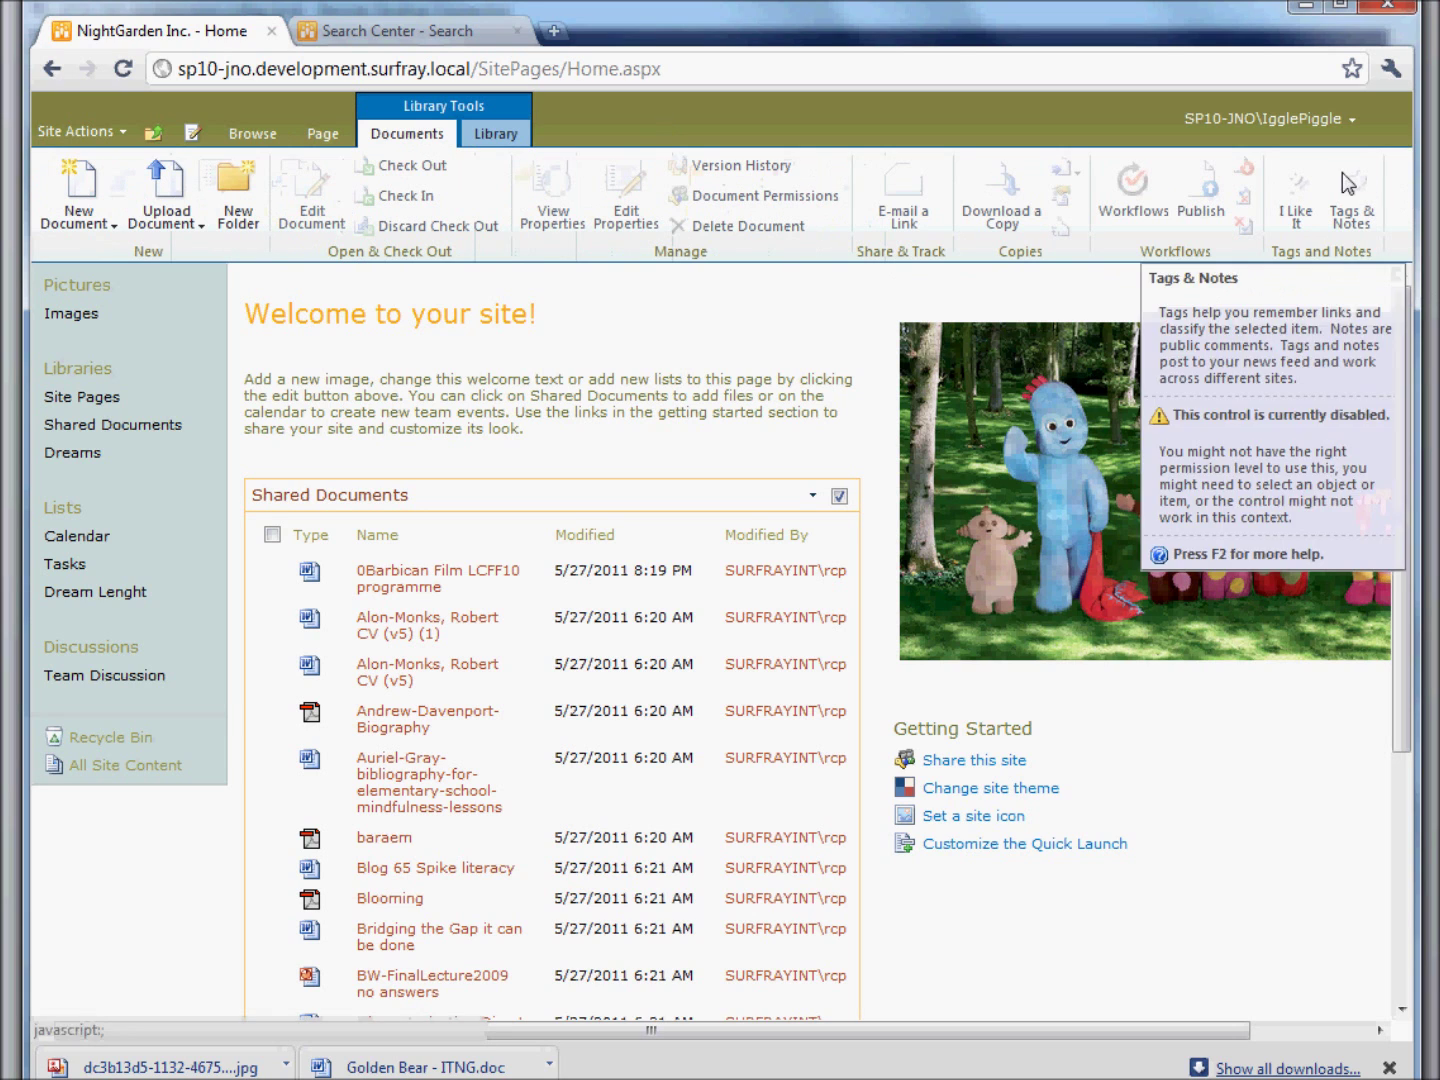
pyautogui.click(271, 572)
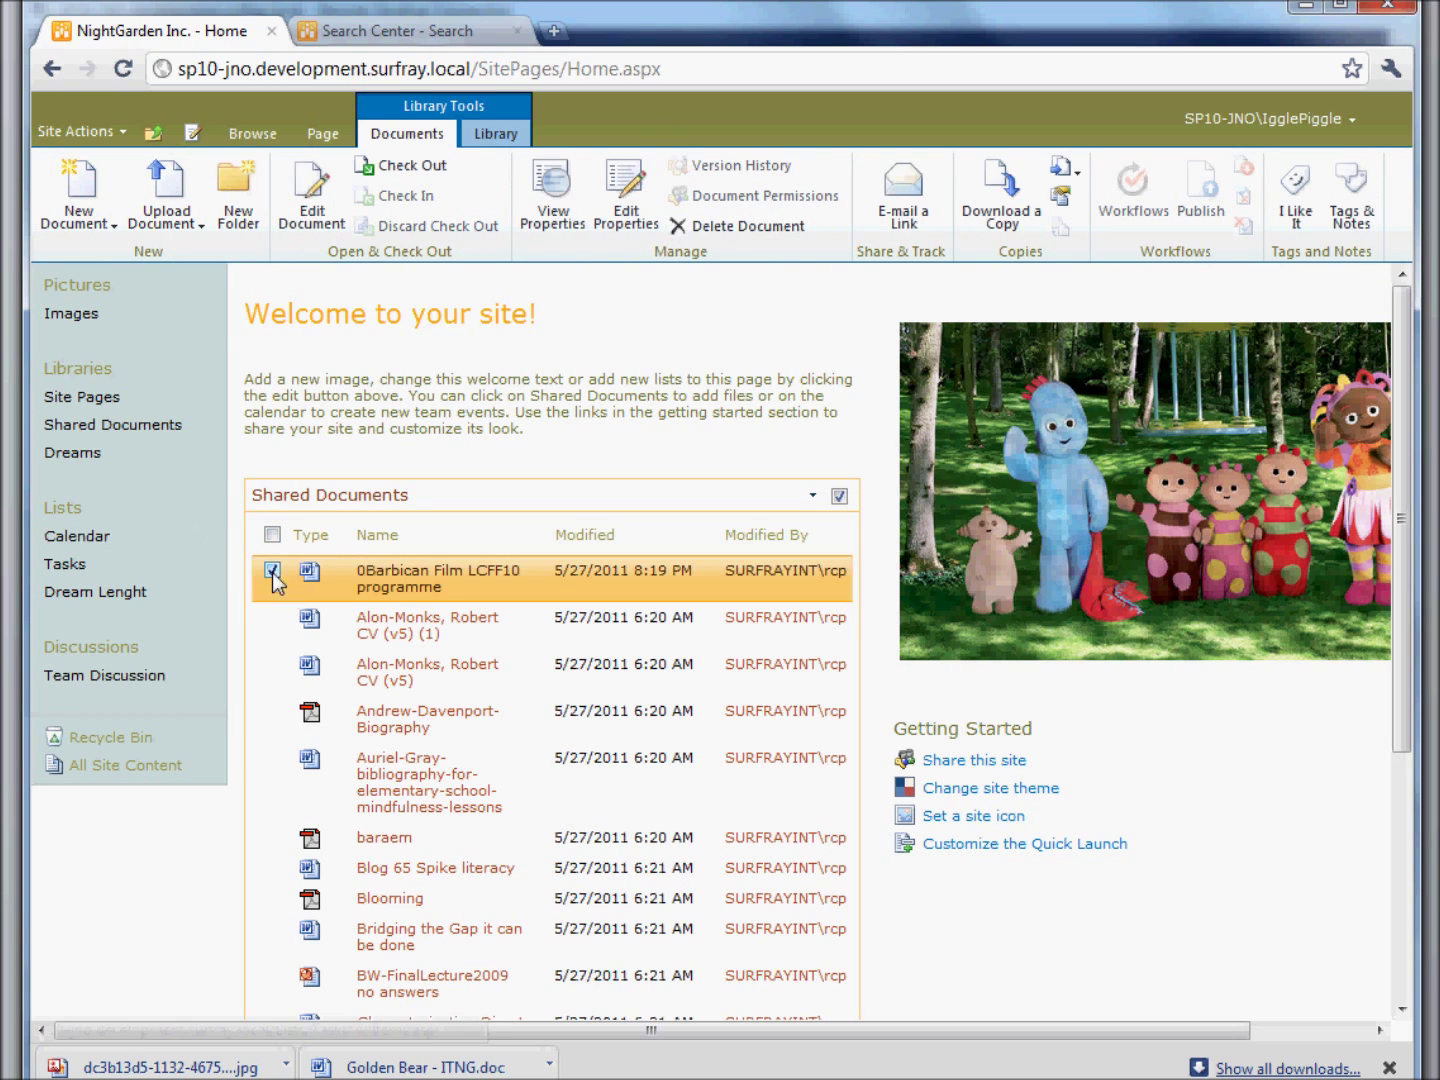
pyautogui.click(1350, 190)
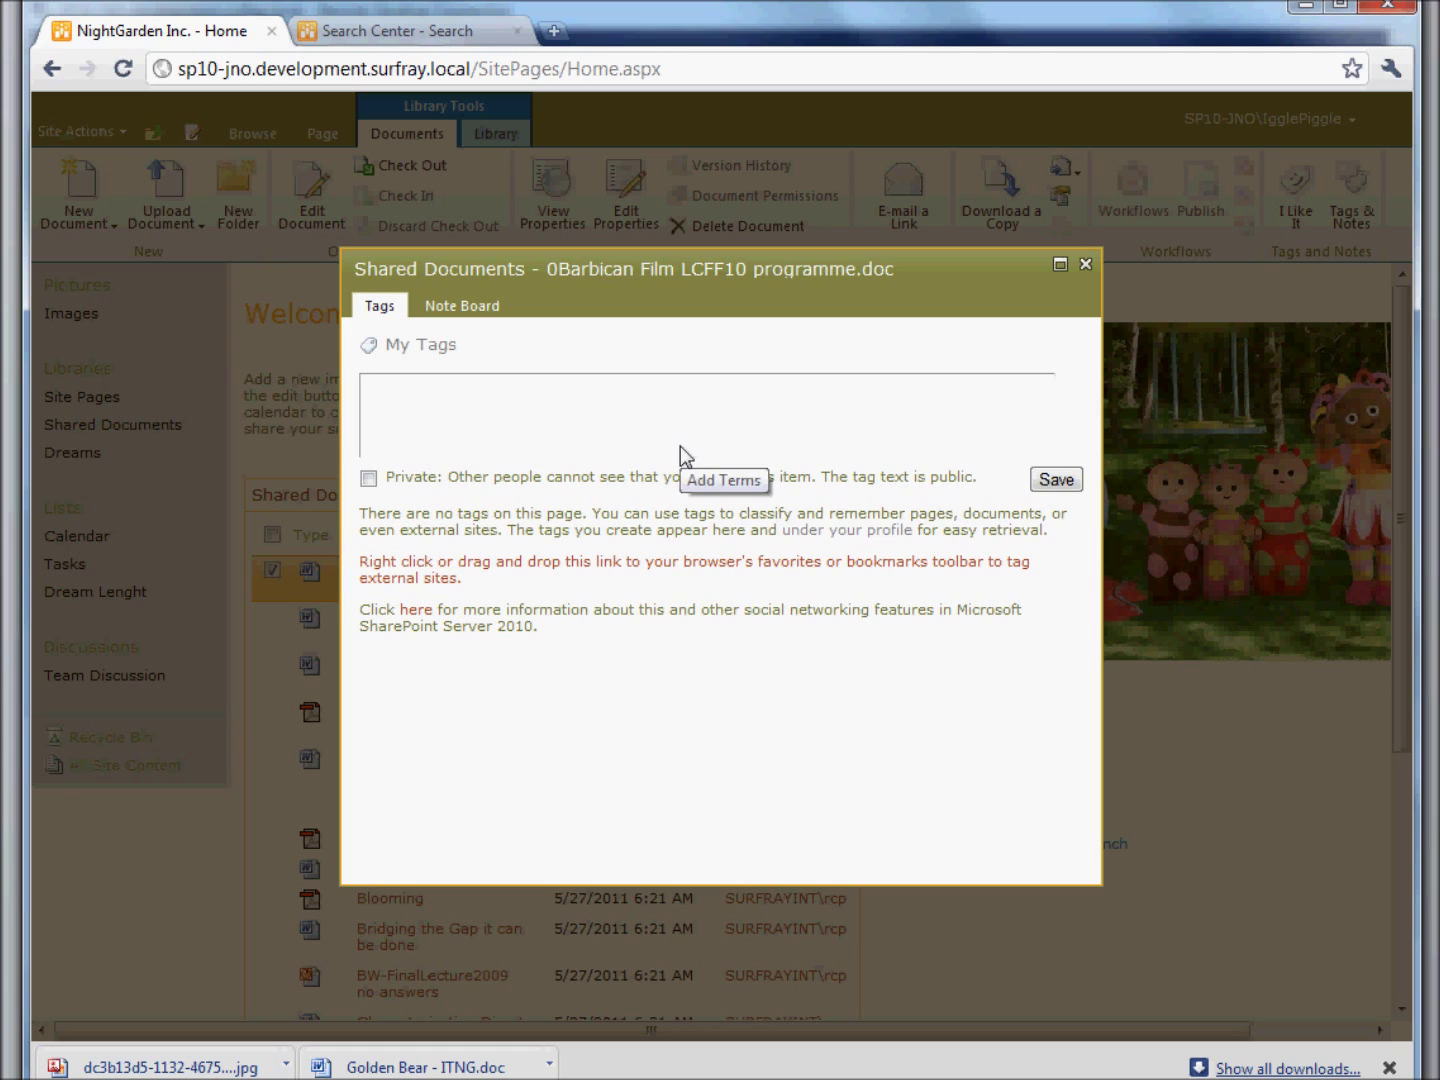
pyautogui.click(588, 385)
pyautogui.write('fas')
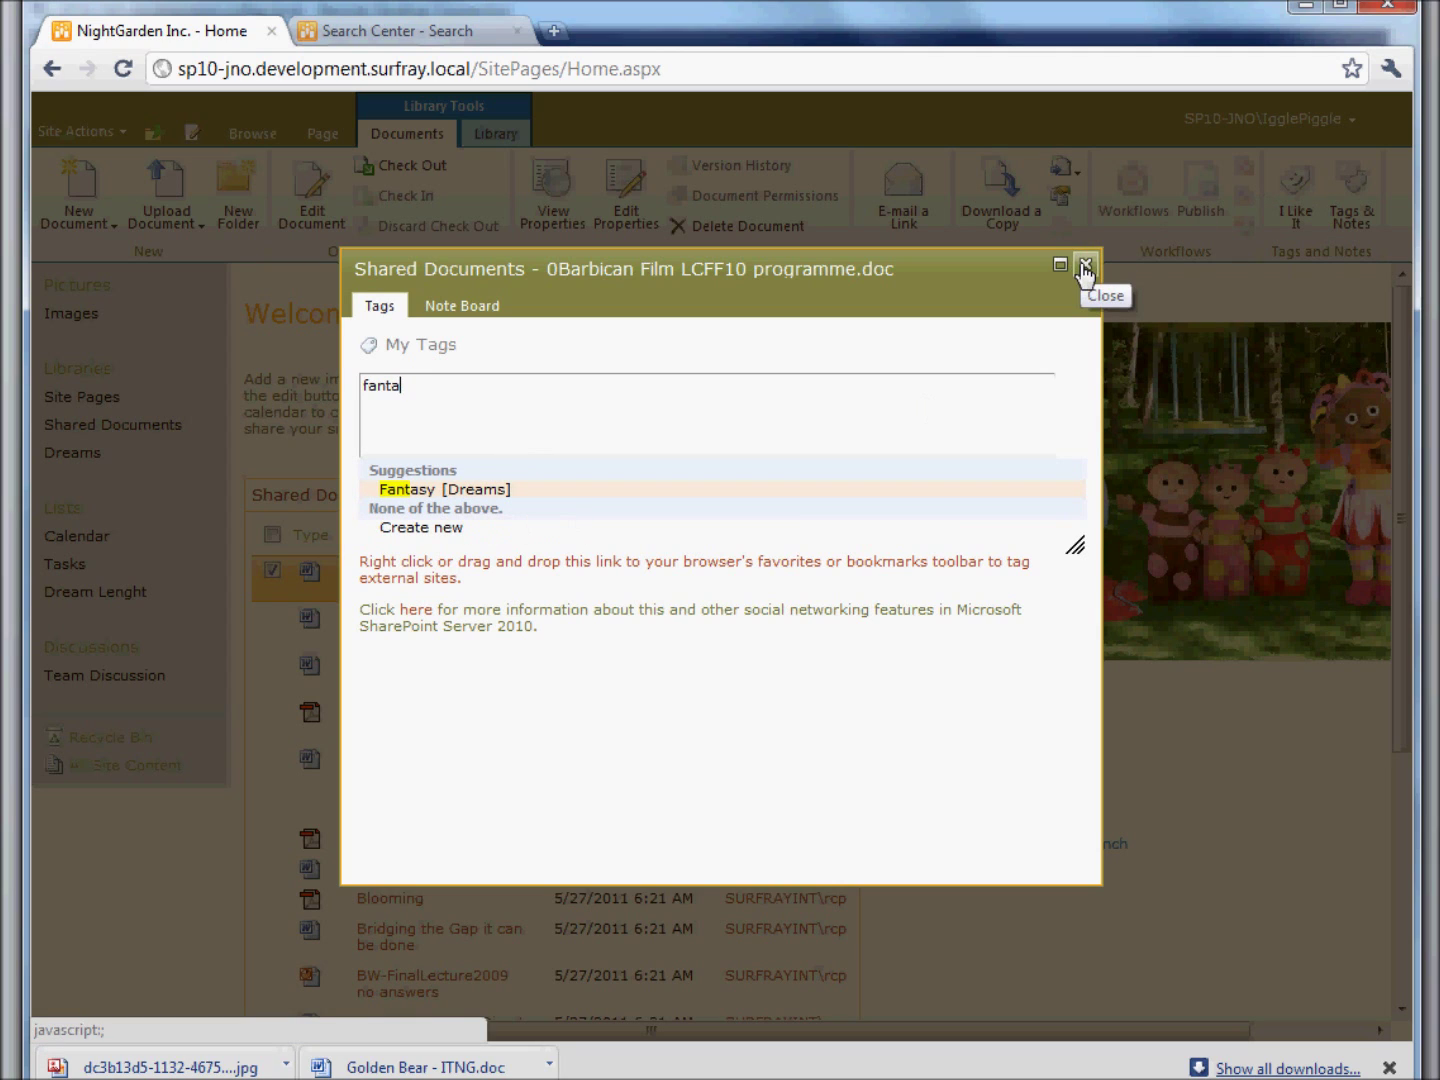
pyautogui.click(1085, 265)
pyautogui.moveTo(1399, 622); pyautogui.dragTo(148, 513)
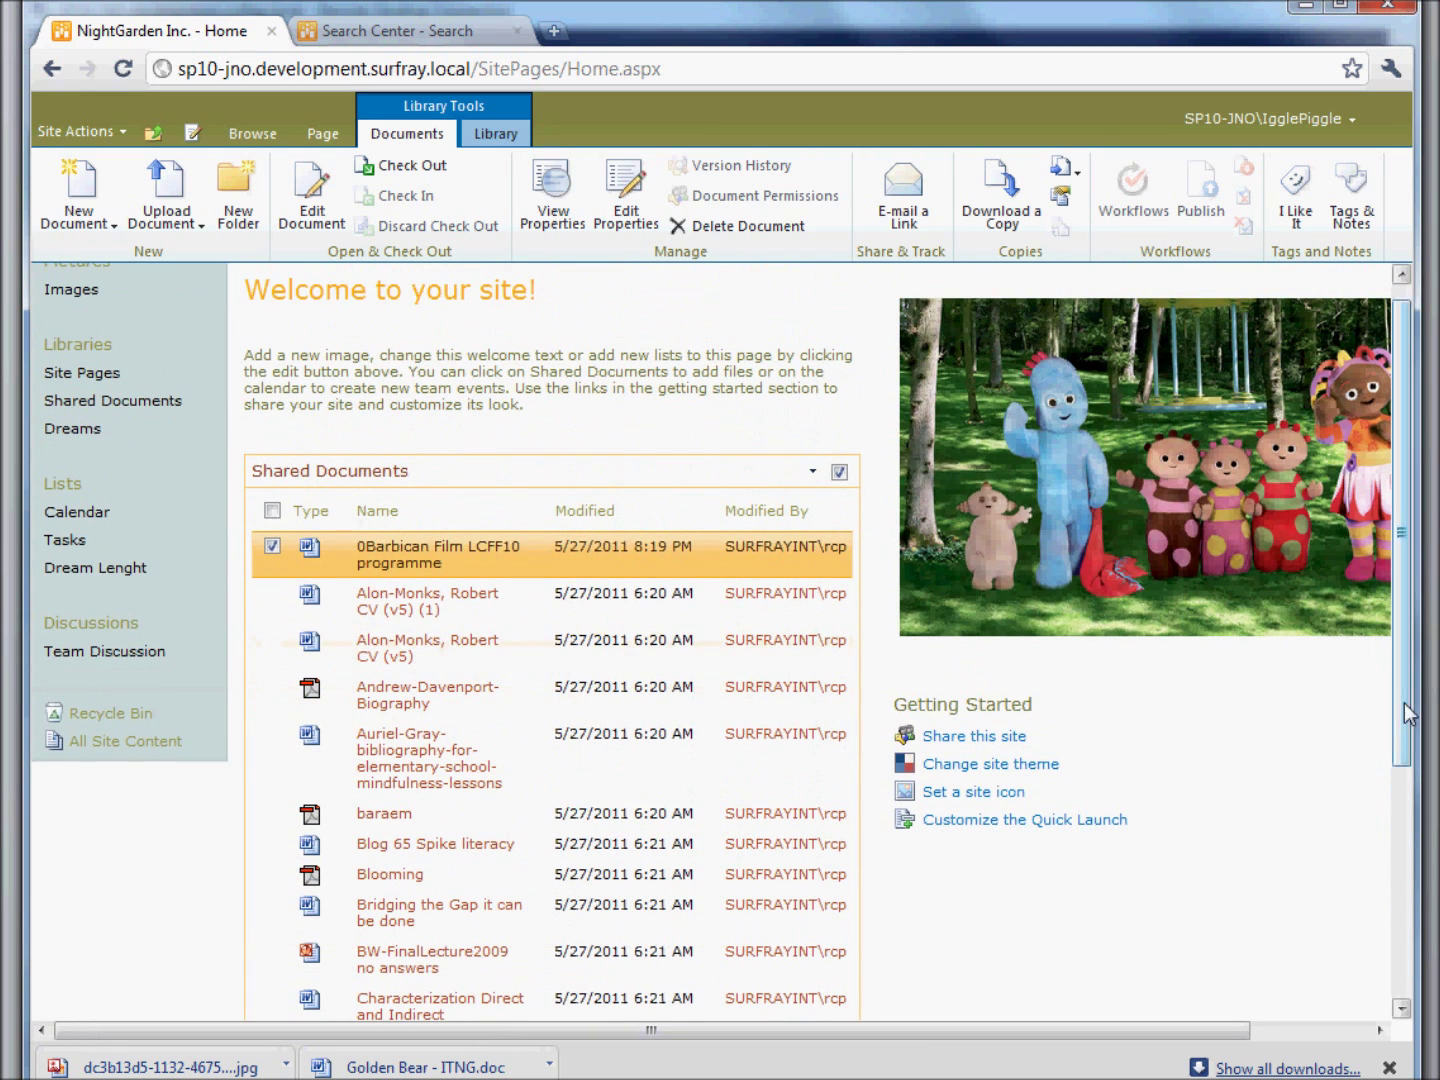
pyautogui.click(251, 133)
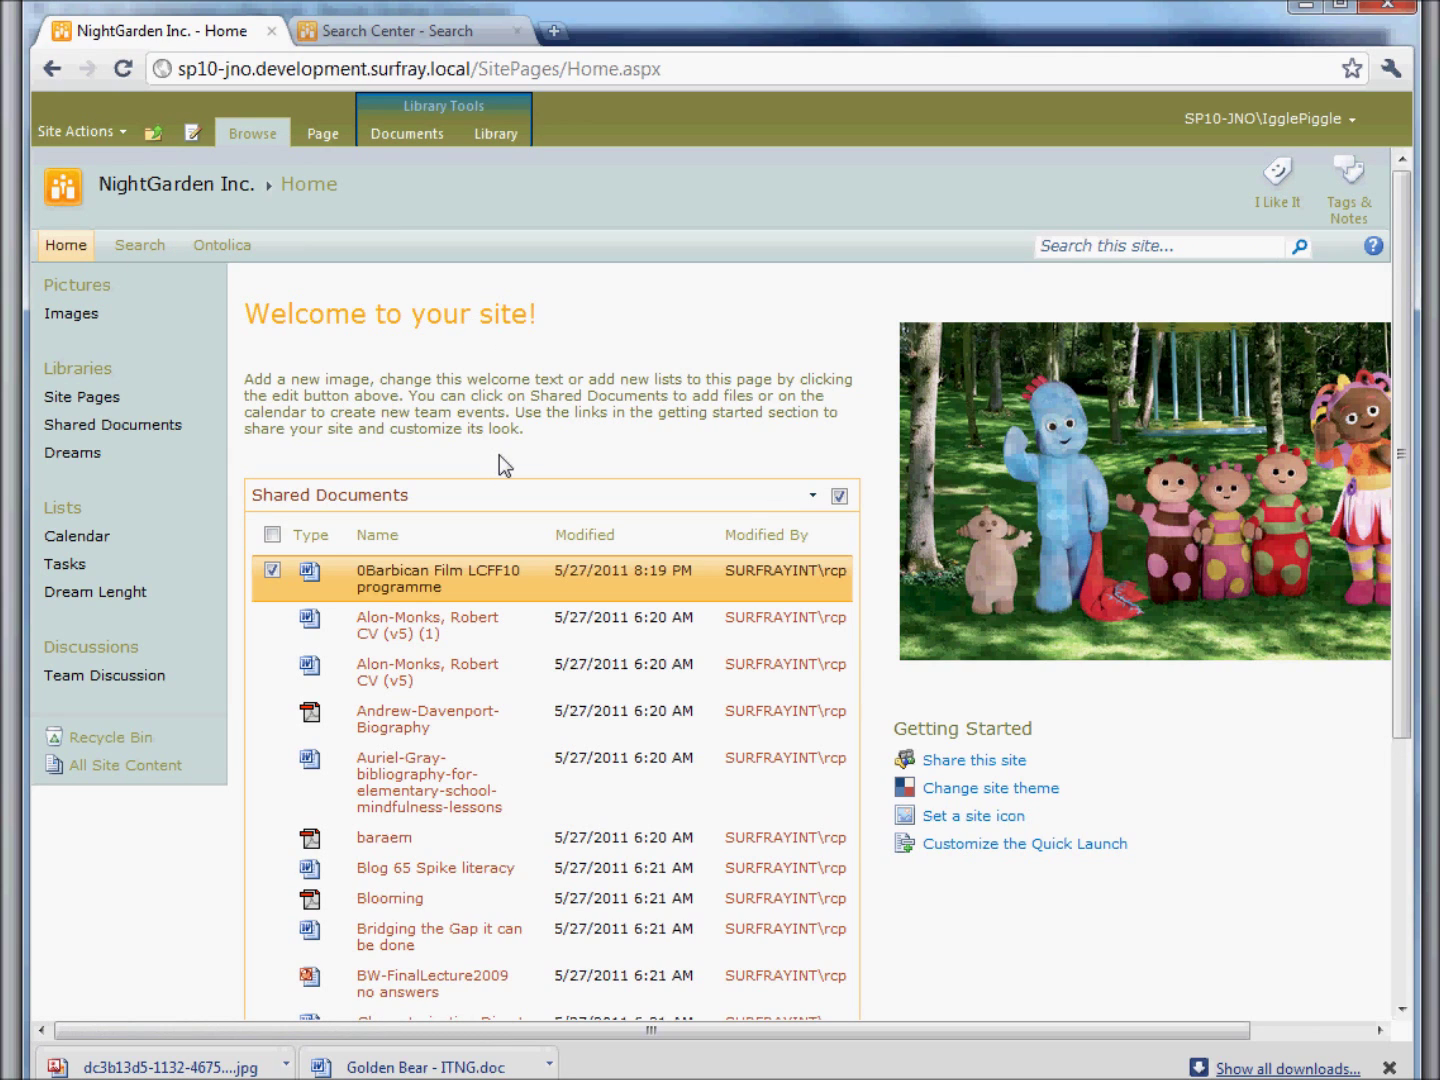
# Step: Go to the Ontolica search site, open Site Actions, and select the page address
pyautogui.click(222, 250)
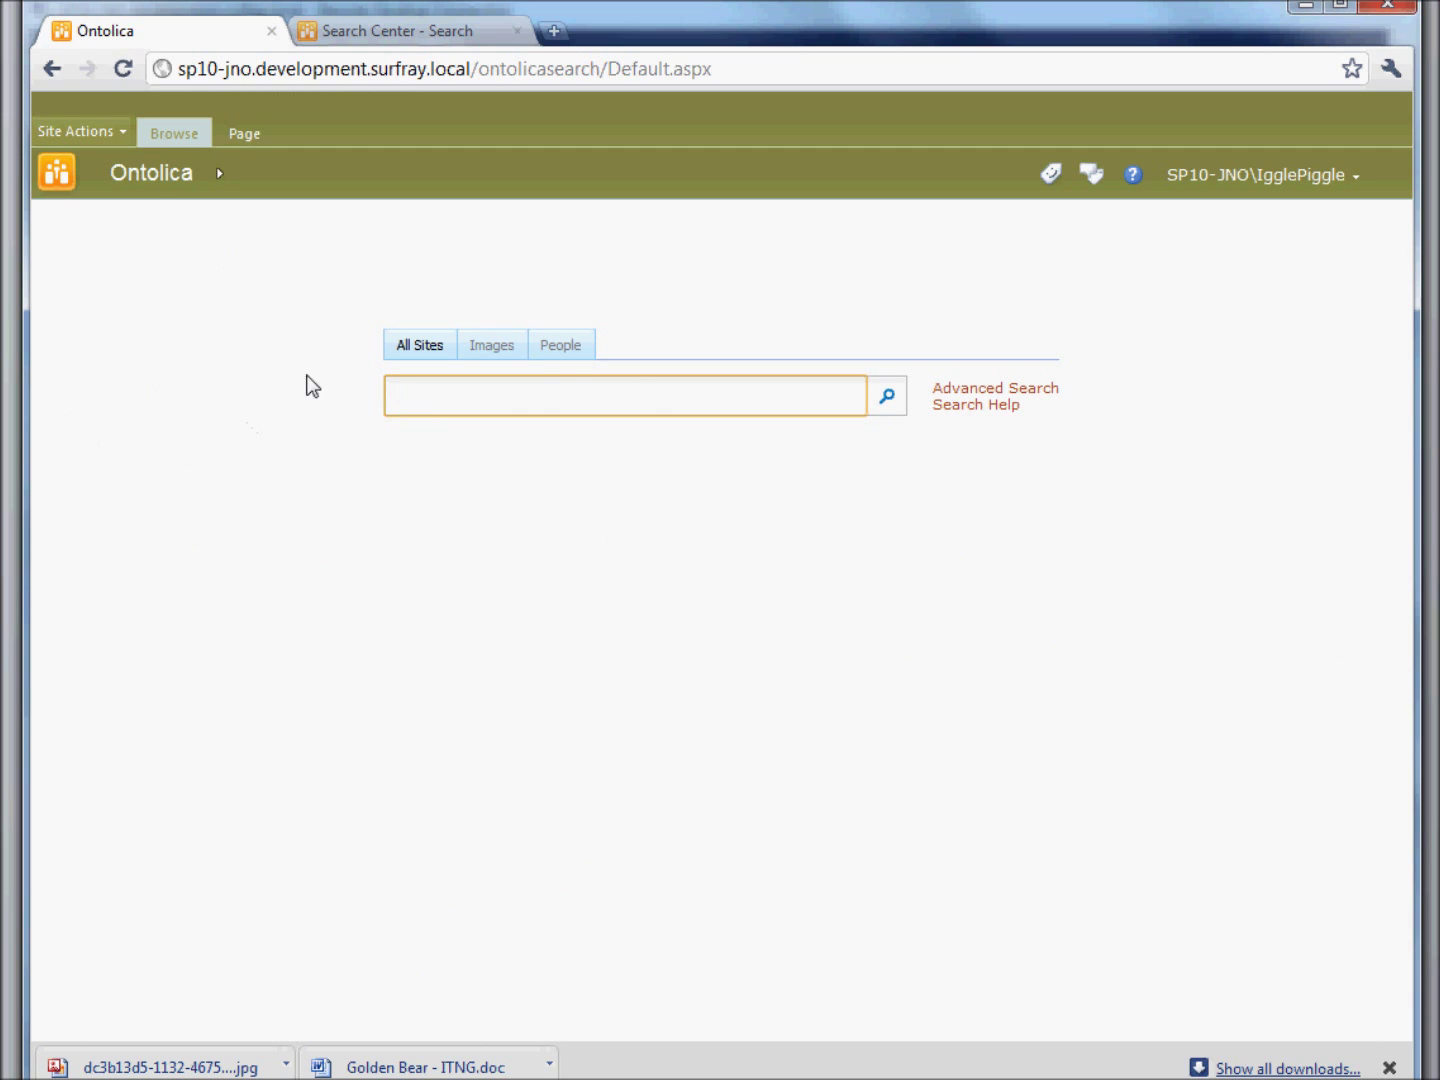
pyautogui.click(112, 133)
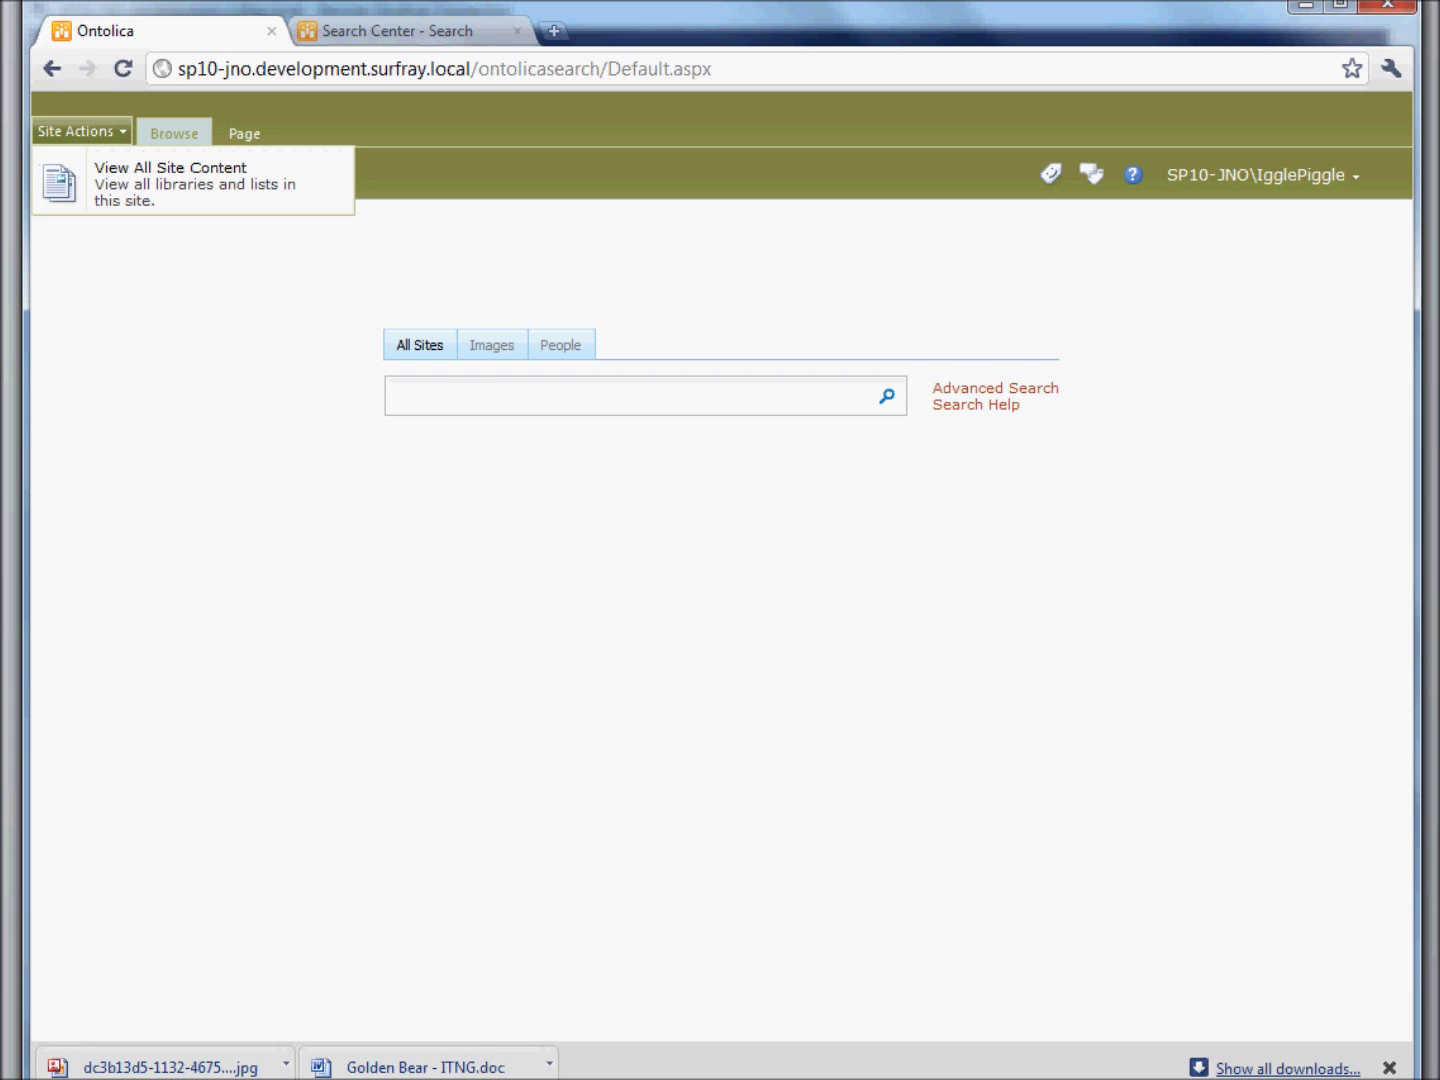
pyautogui.click(775, 69)
pyautogui.hotkey('ctrl', 'c')
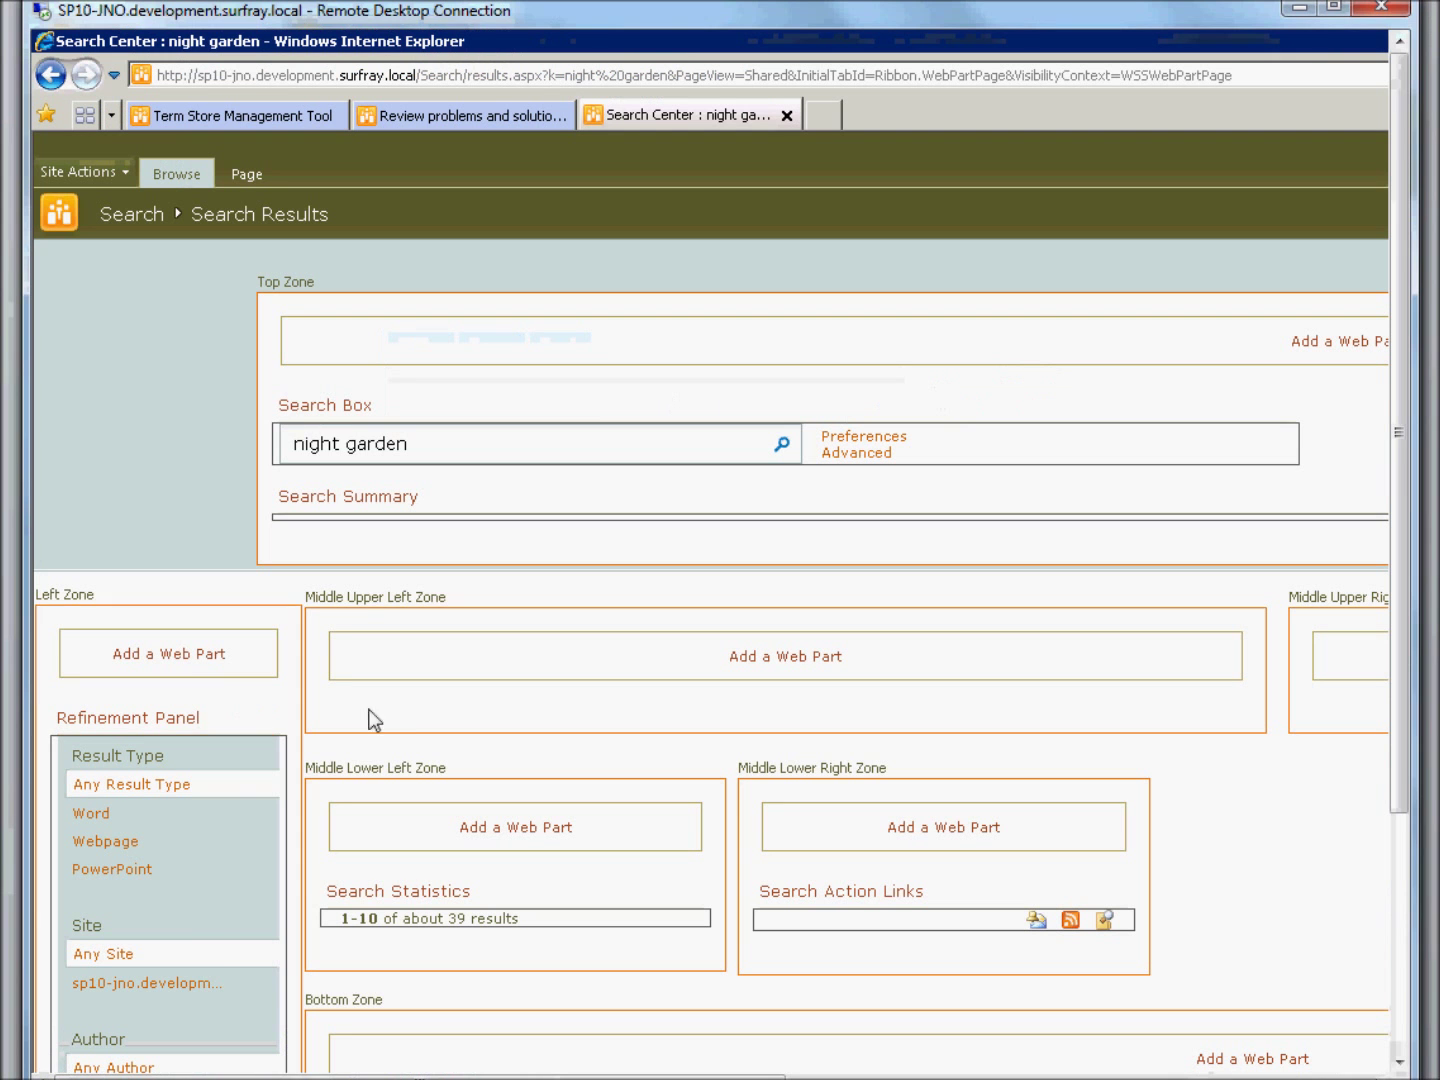
# Step: Load the pasted Ontolica search page address in the browser
pyautogui.click(258, 72)
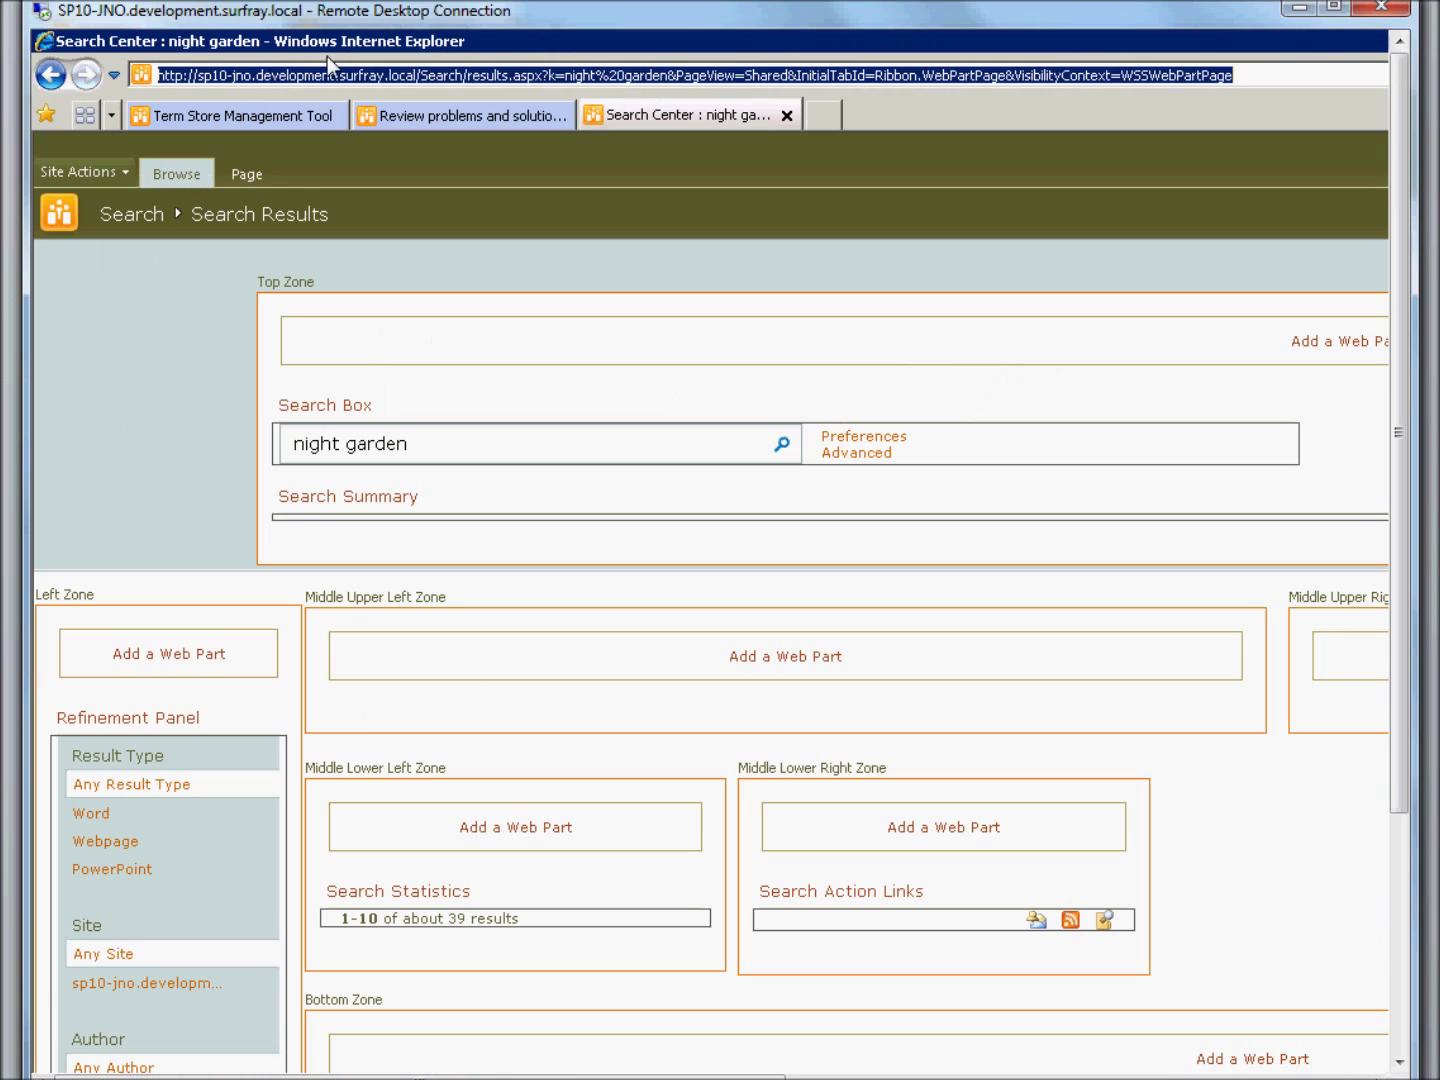
pyautogui.hotkey('ctrl', 'v')
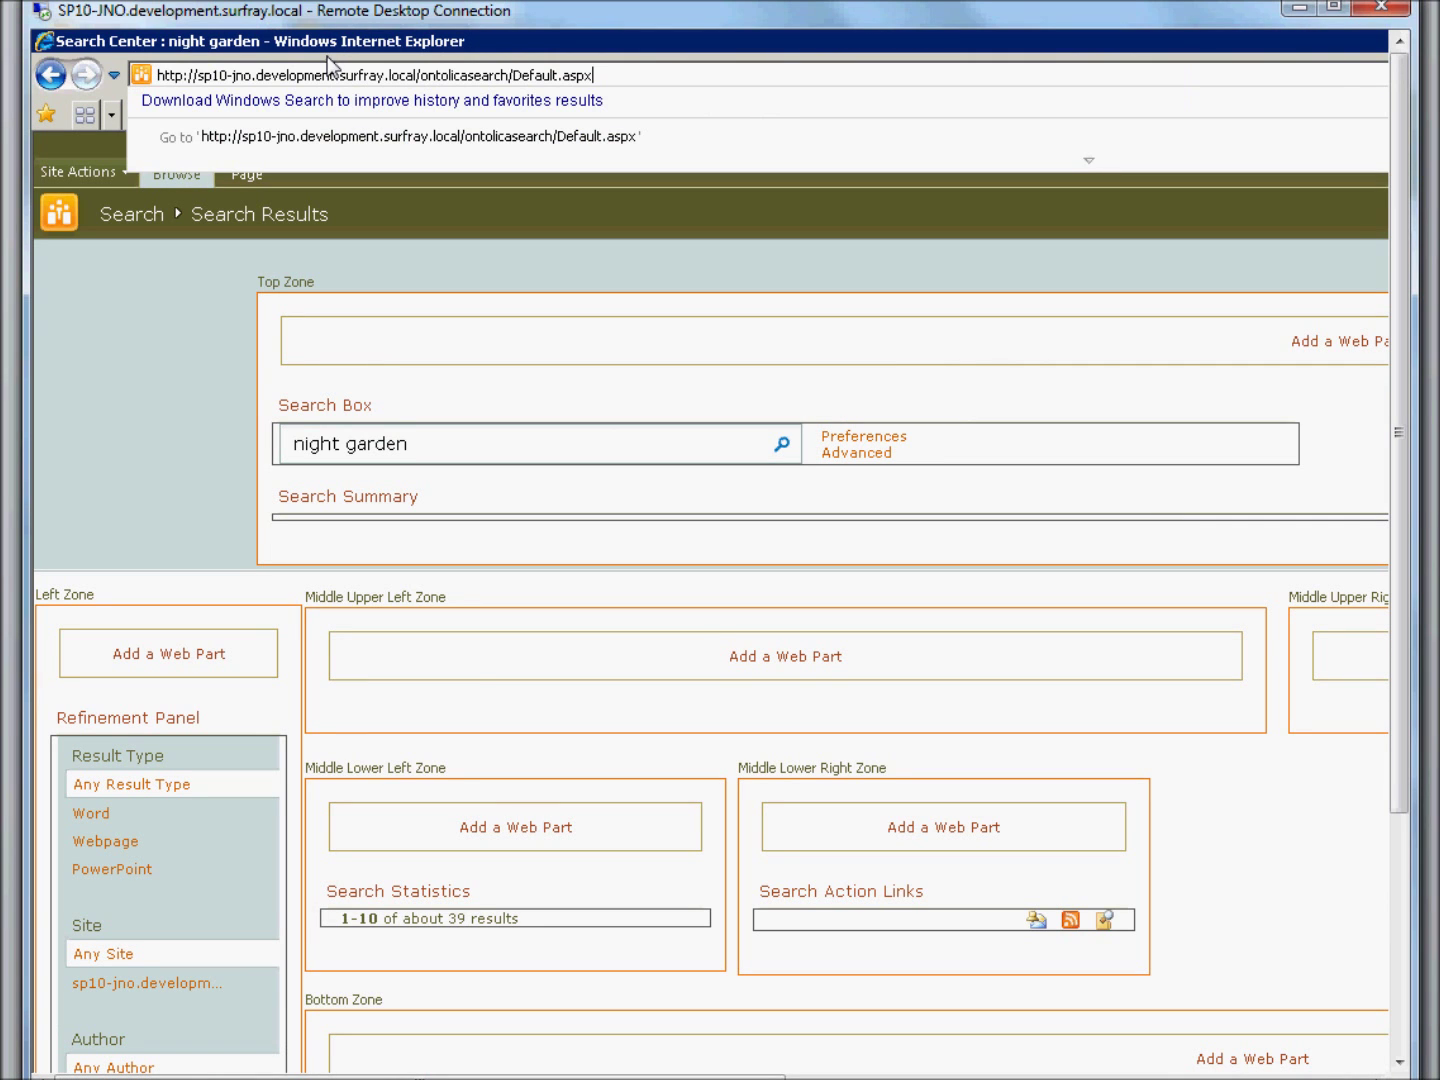
pyautogui.press('Return')
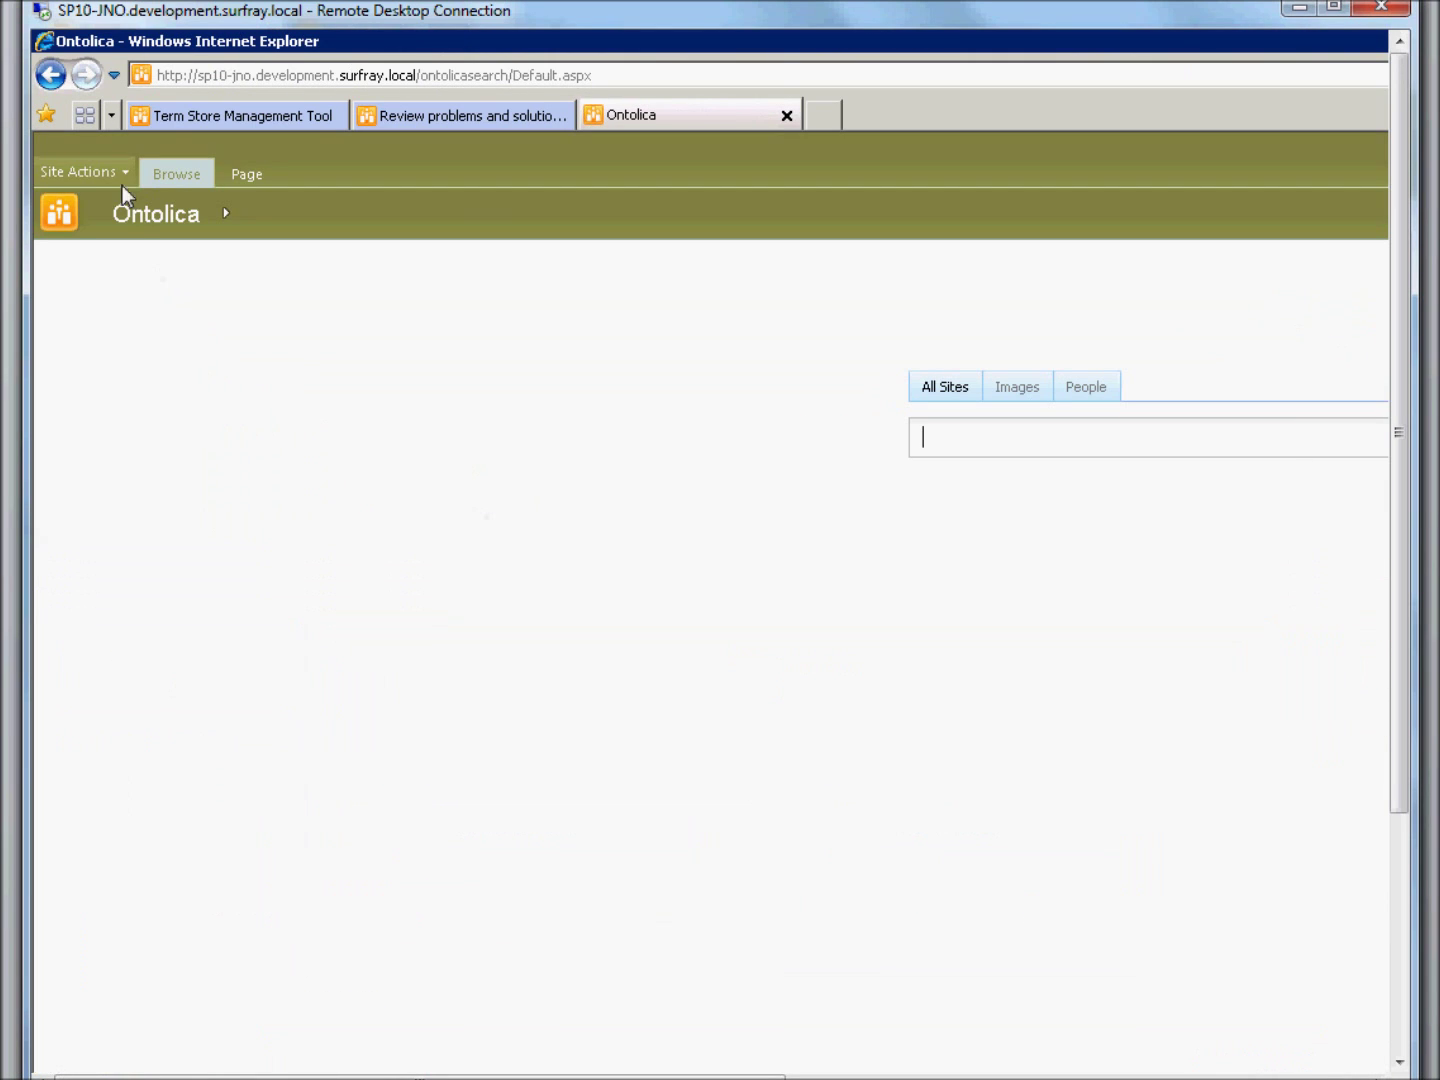
# Step: Reach Add Property via Site Settings > Ontolica search tabs > AllSites > Refiner Properties
pyautogui.click(119, 175)
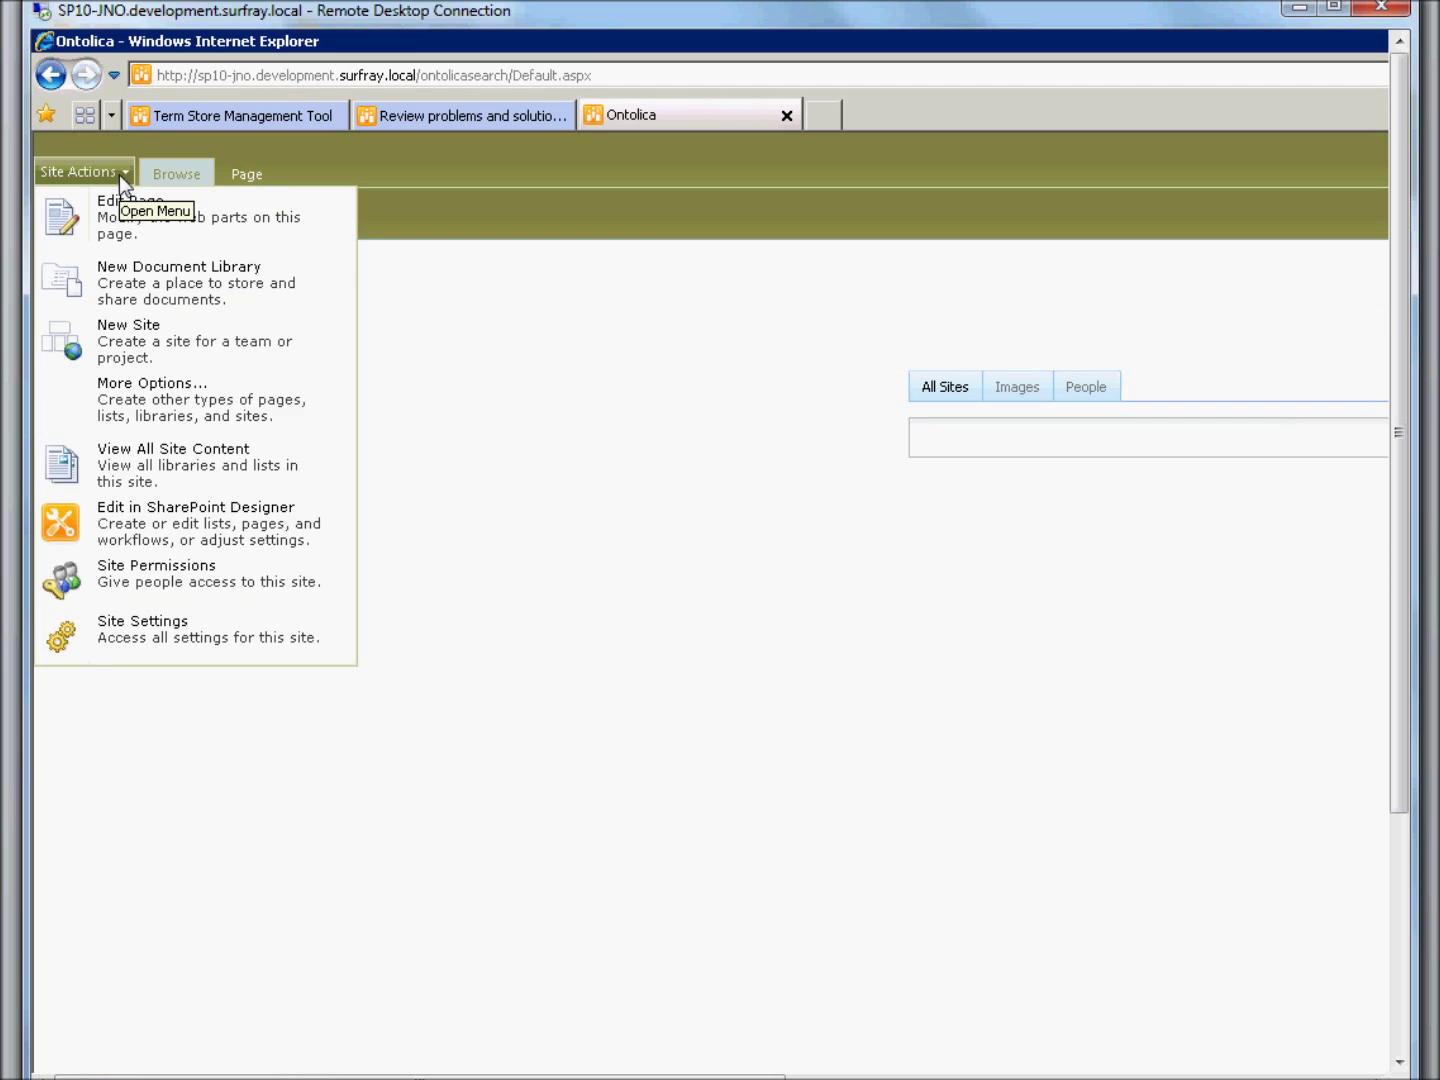
pyautogui.click(112, 630)
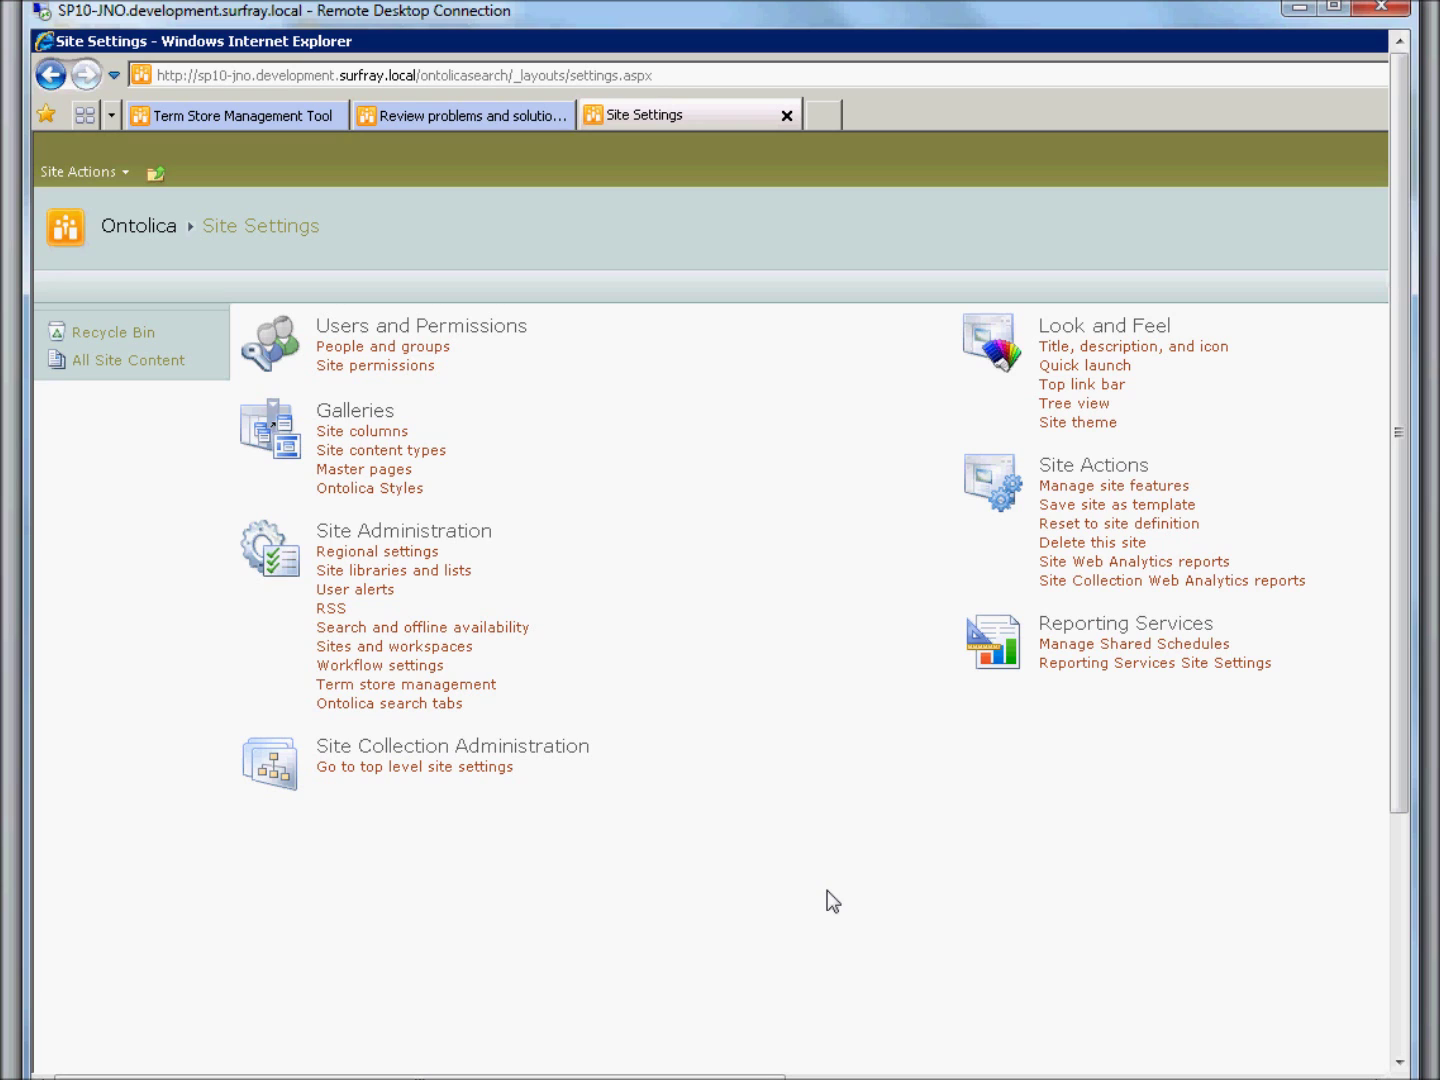
pyautogui.click(338, 705)
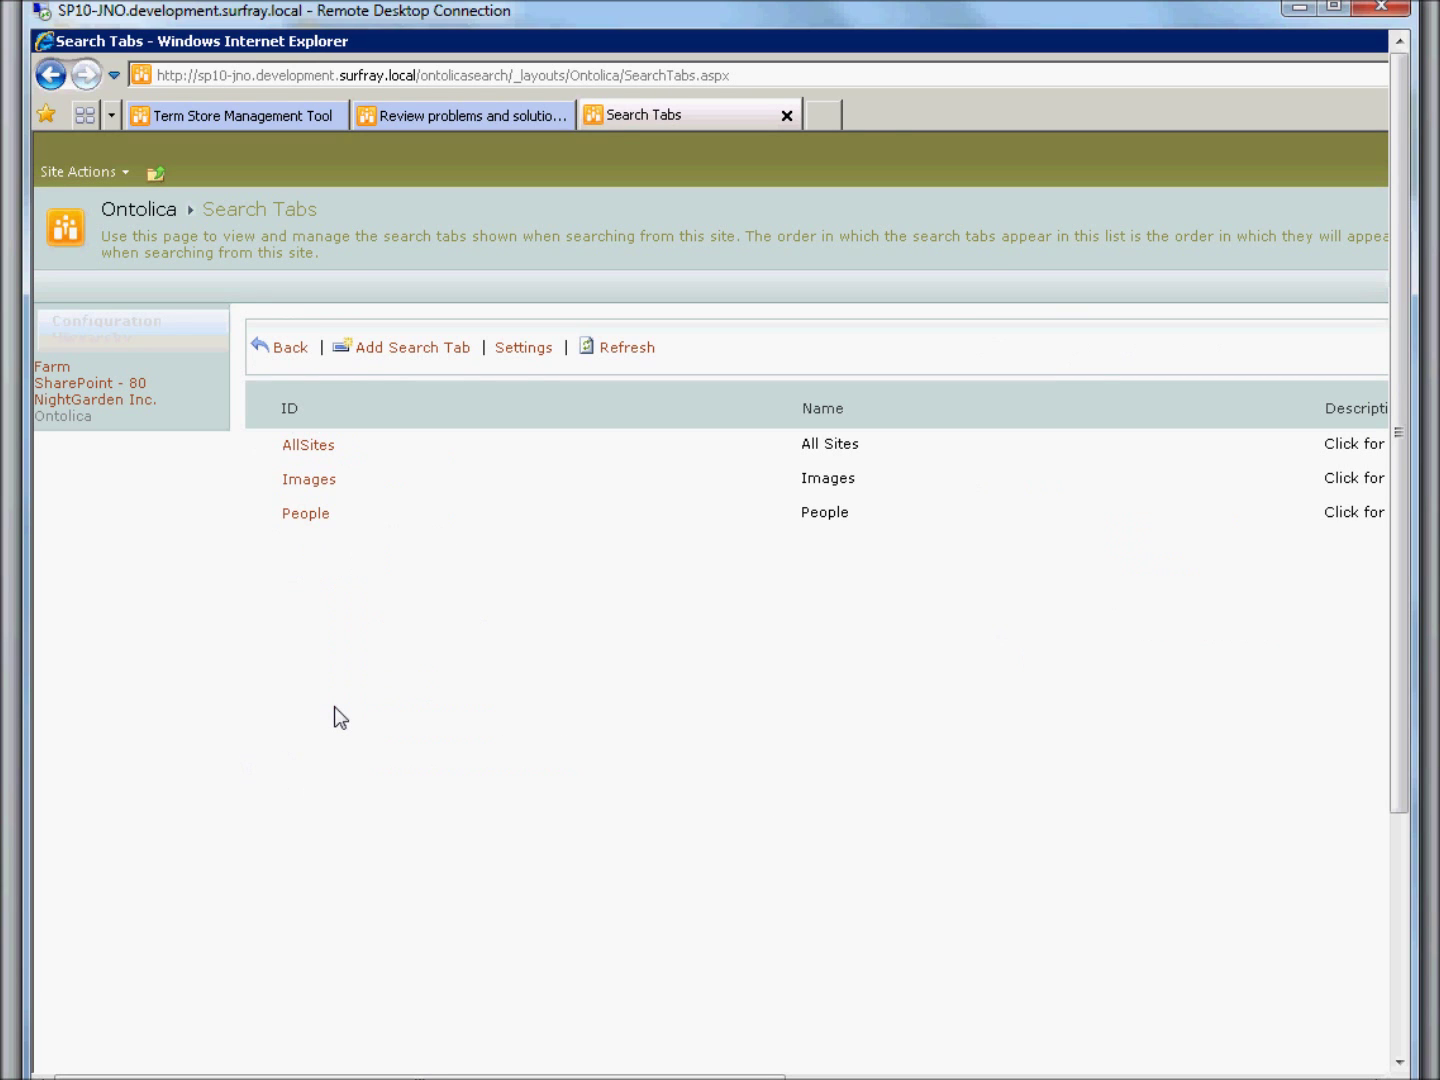
pyautogui.click(311, 446)
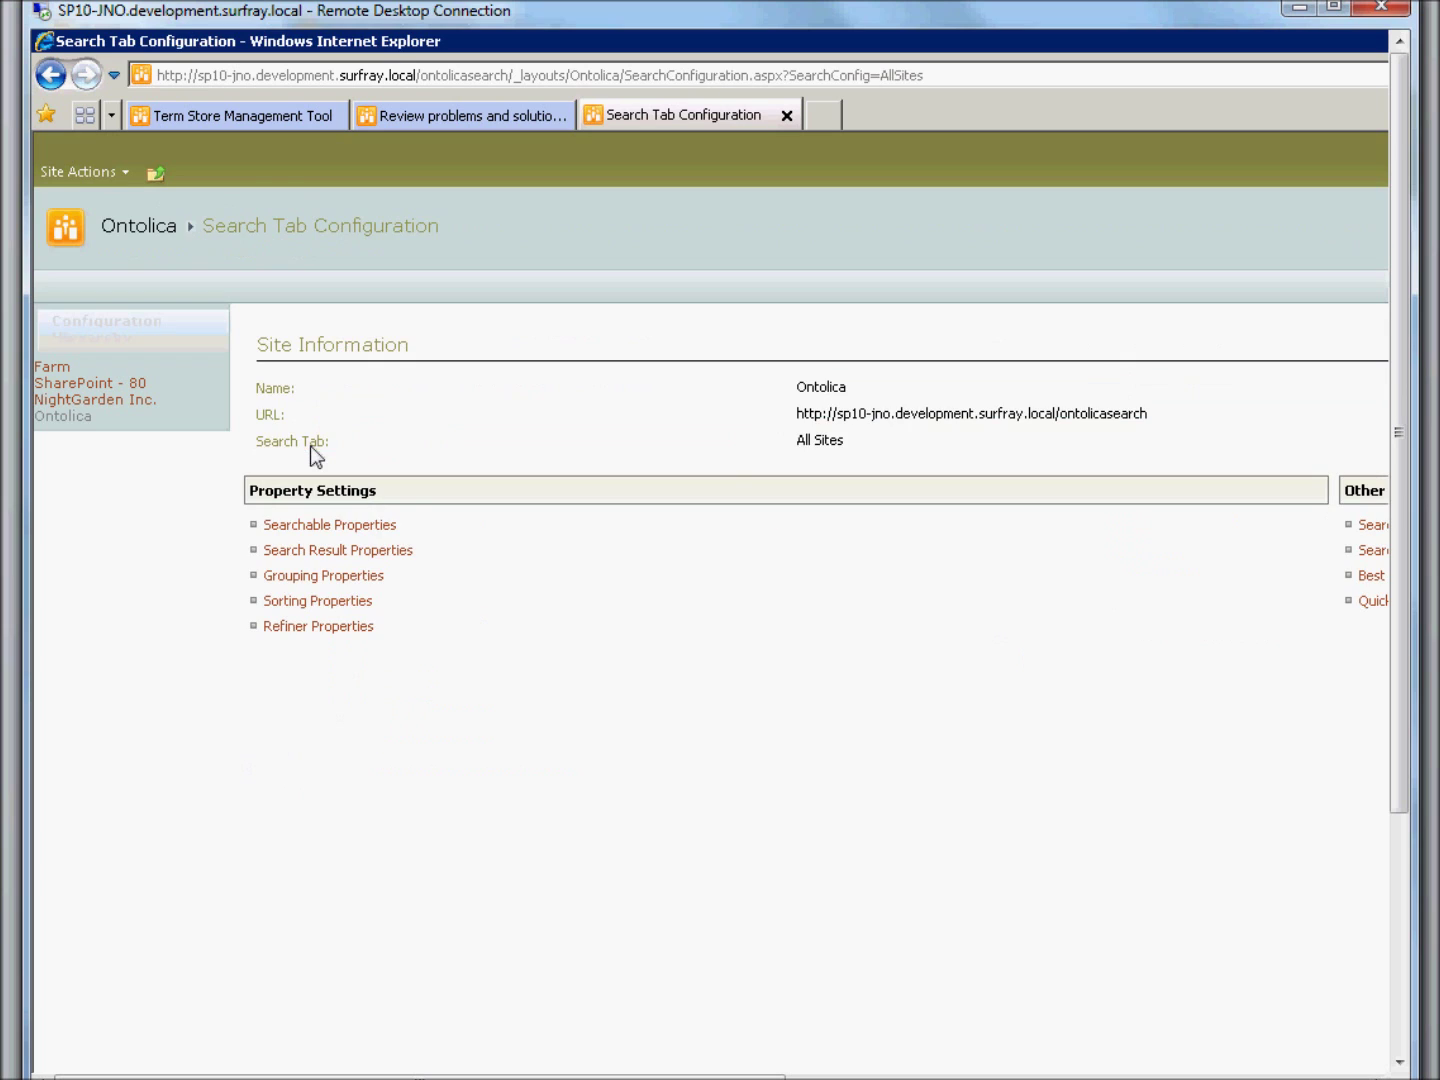
pyautogui.click(329, 625)
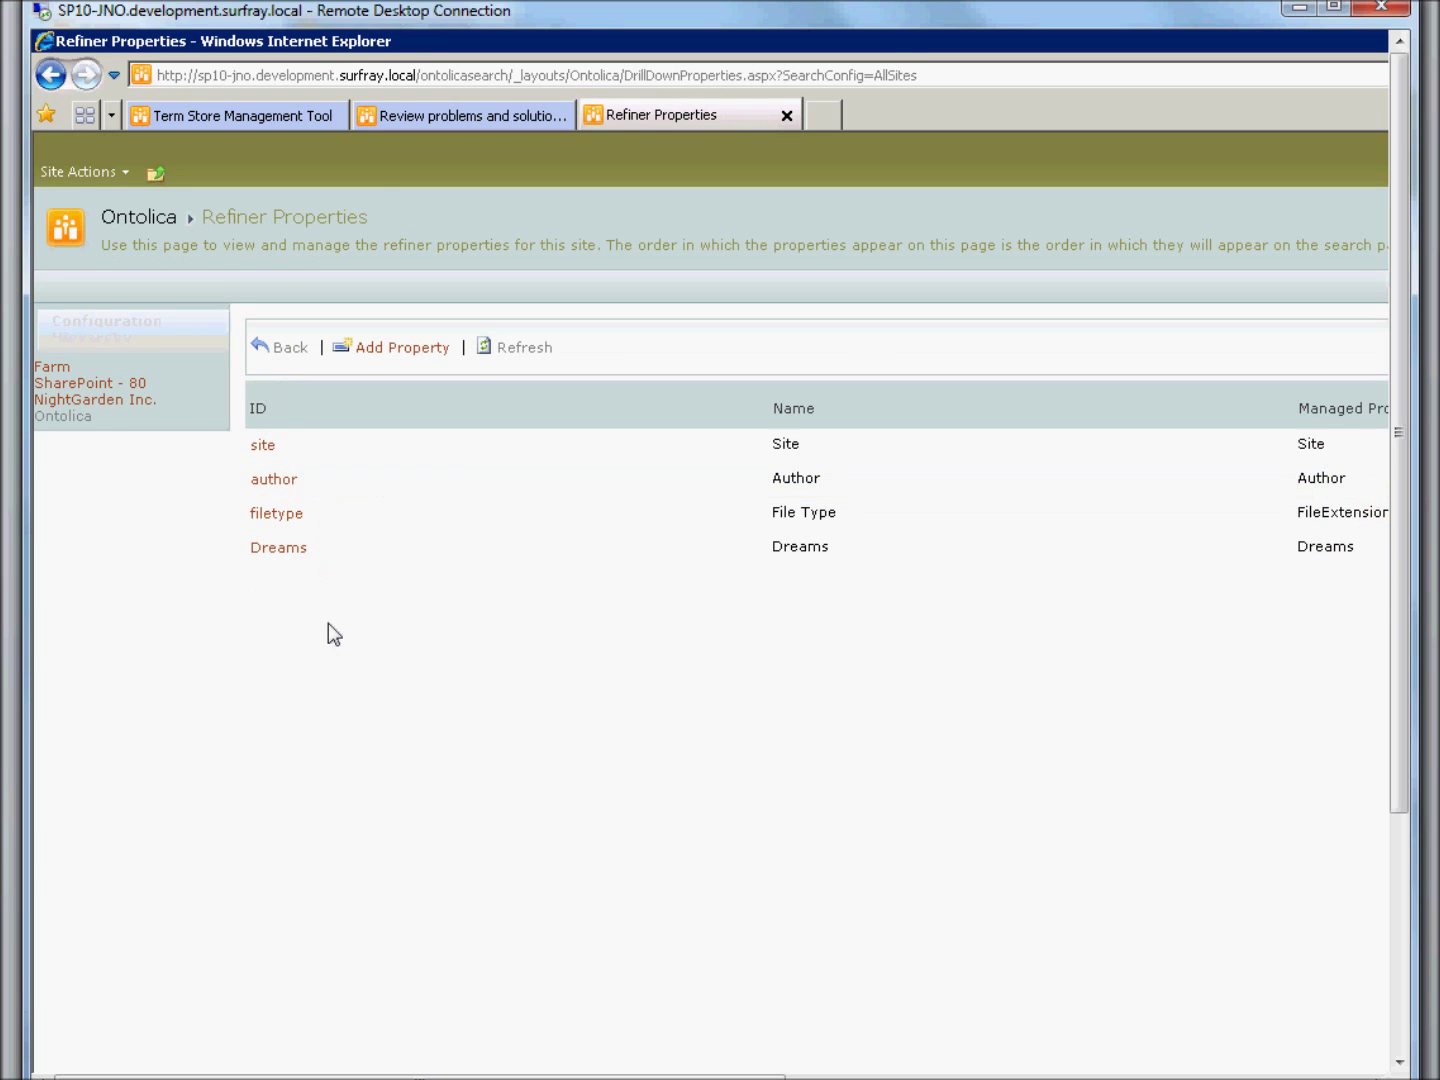
pyautogui.click(391, 352)
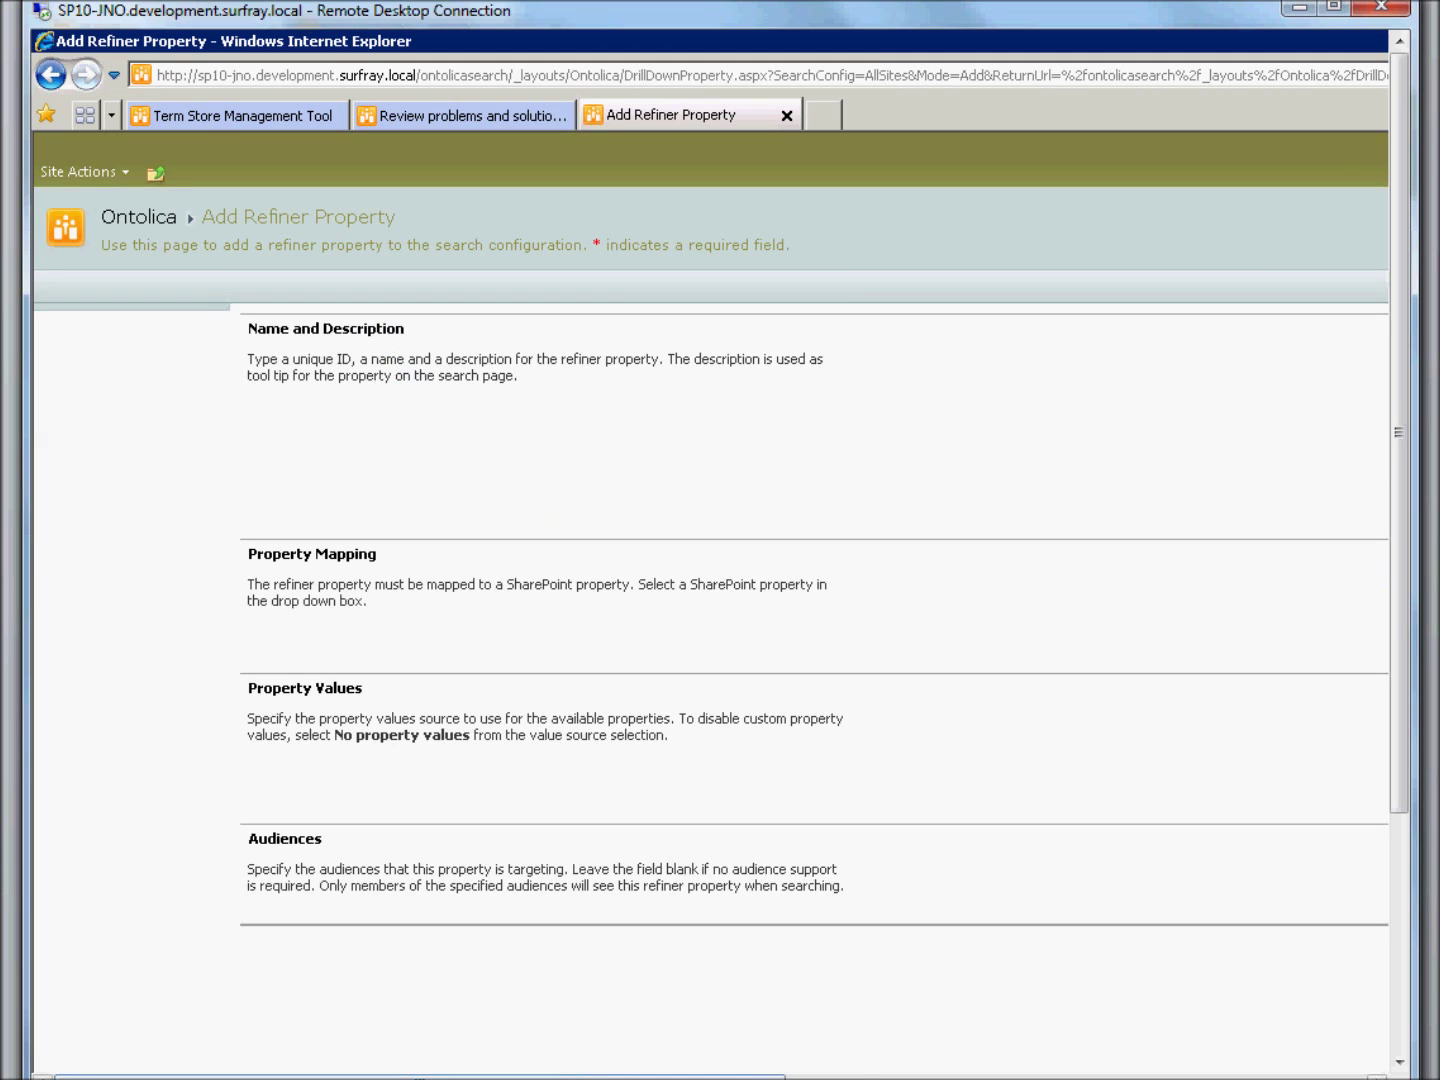
# Step: Enter refiner ID 'dsds' and map the new refiner to the Dreams property
pyautogui.moveTo(599, 1075); pyautogui.dragTo(1177, 1076)
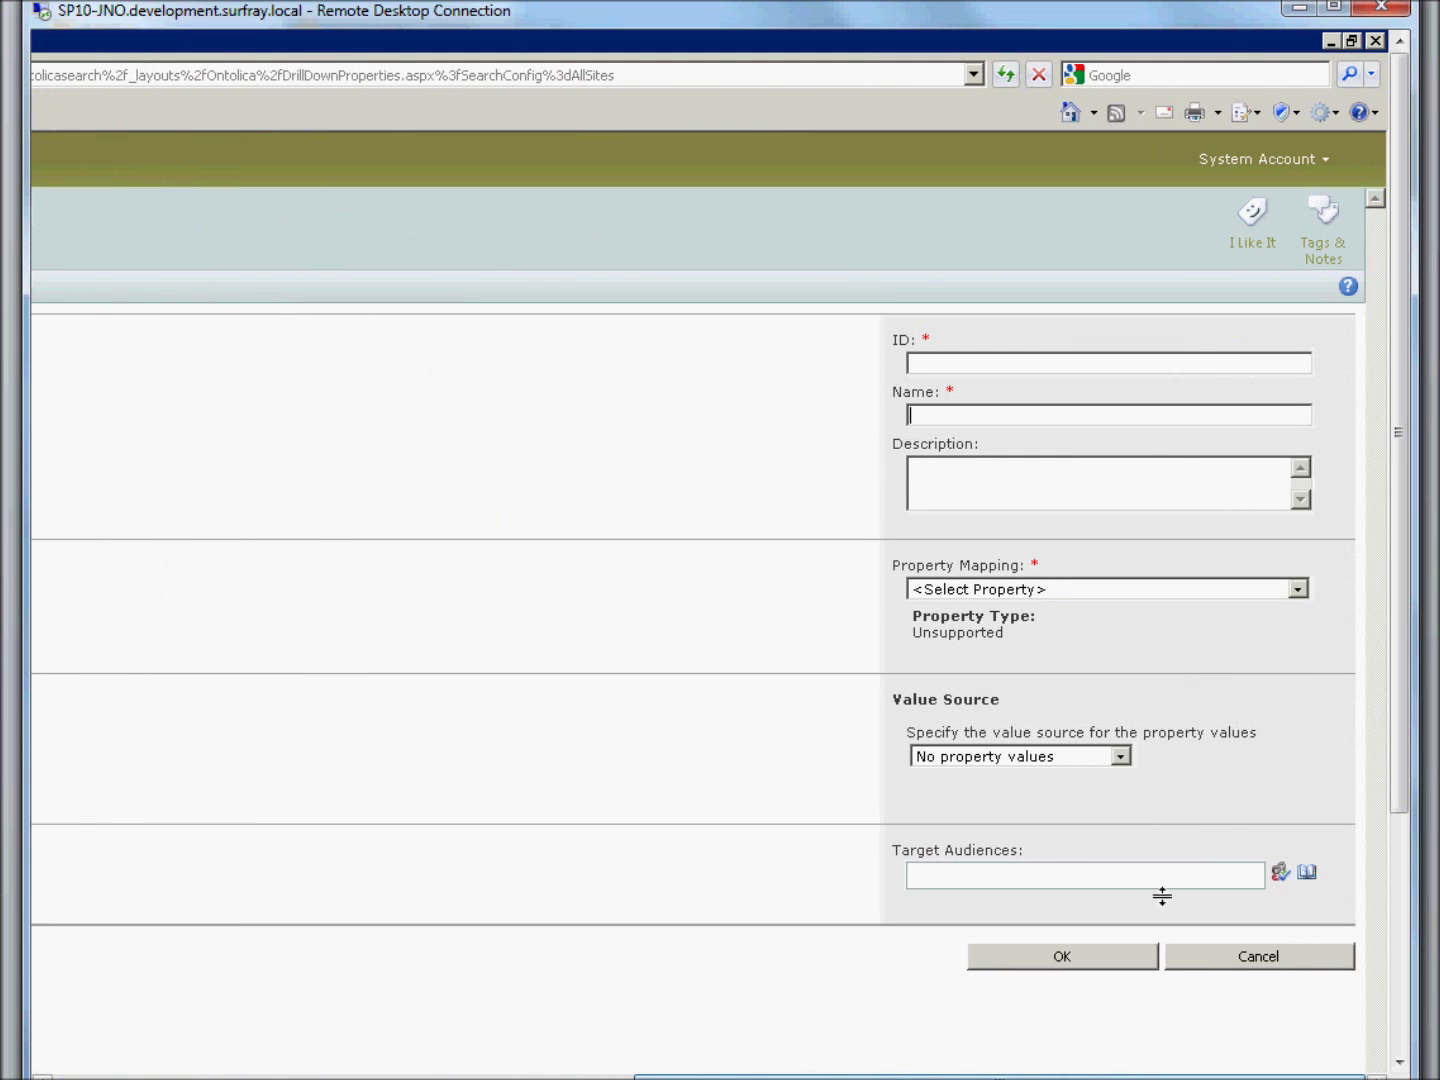
pyautogui.click(1058, 361)
pyautogui.write('dsd')
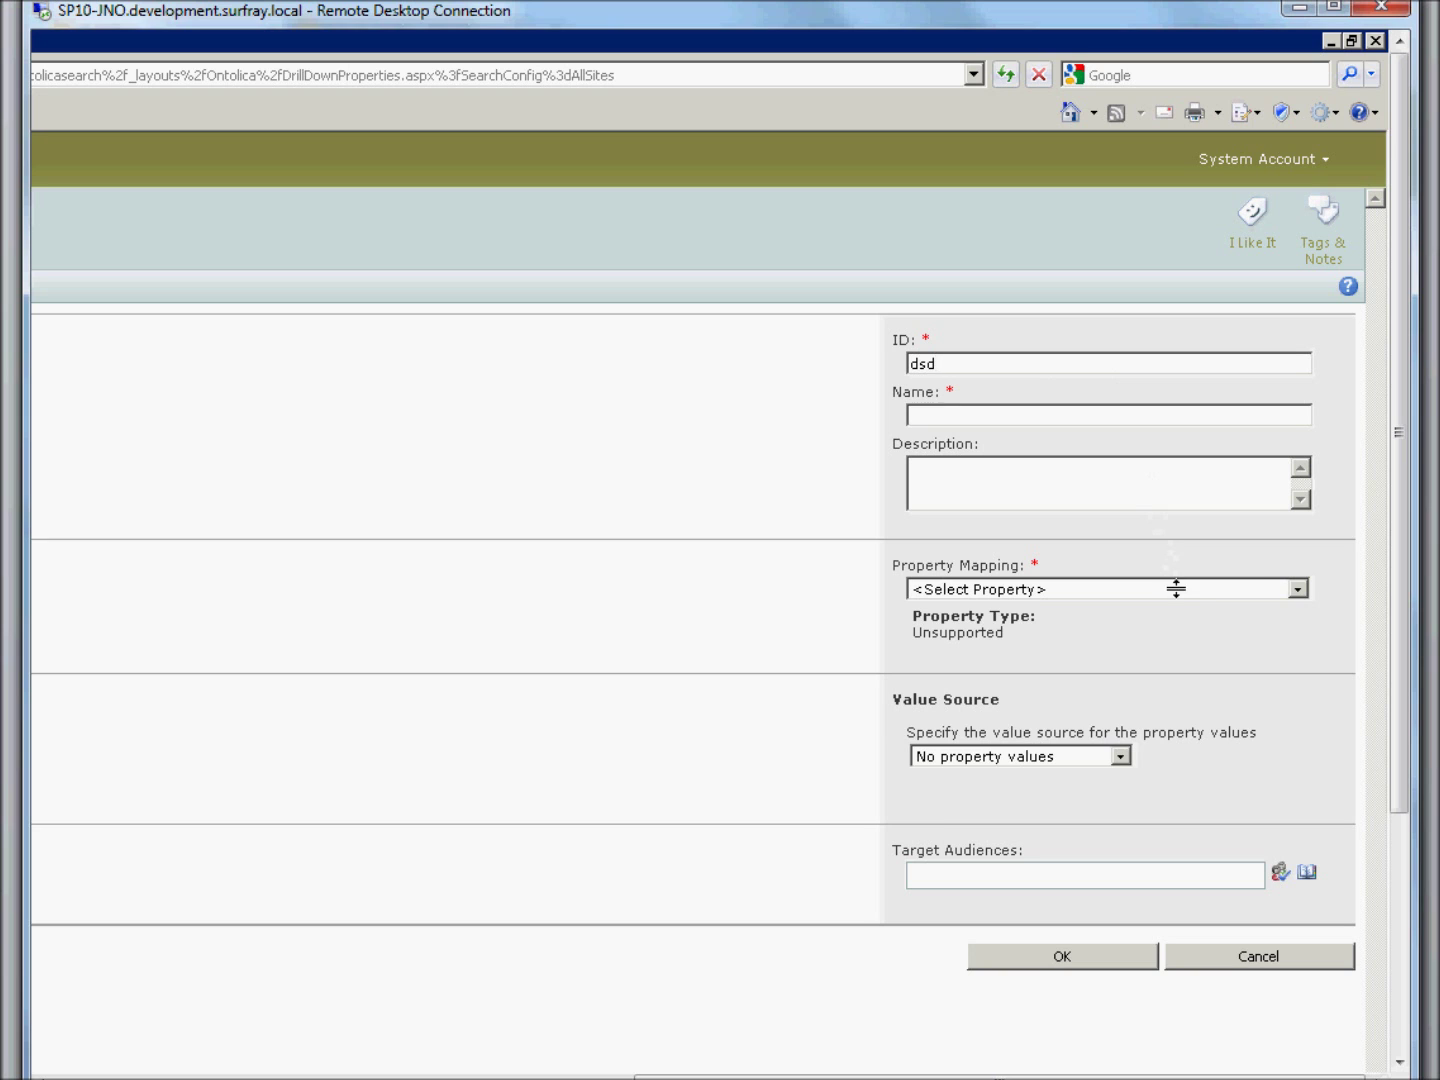
pyautogui.write('s')
pyautogui.click(1296, 589)
pyautogui.click(1300, 622)
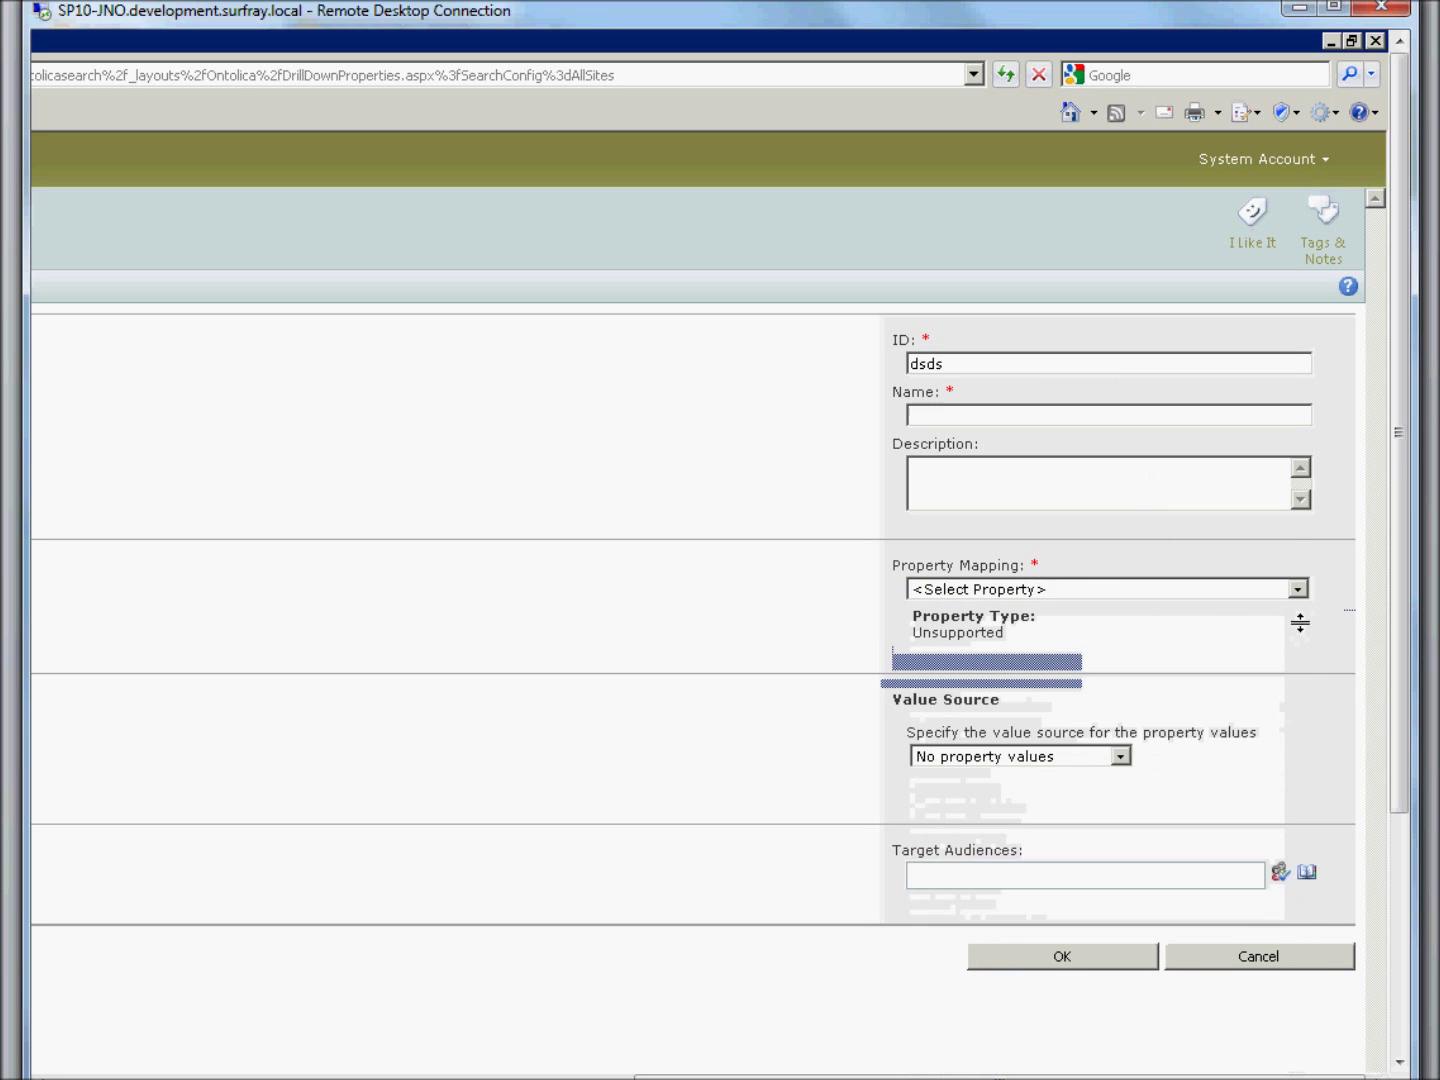
pyautogui.click(1296, 590)
pyautogui.scroll(-10, 1282, 735)
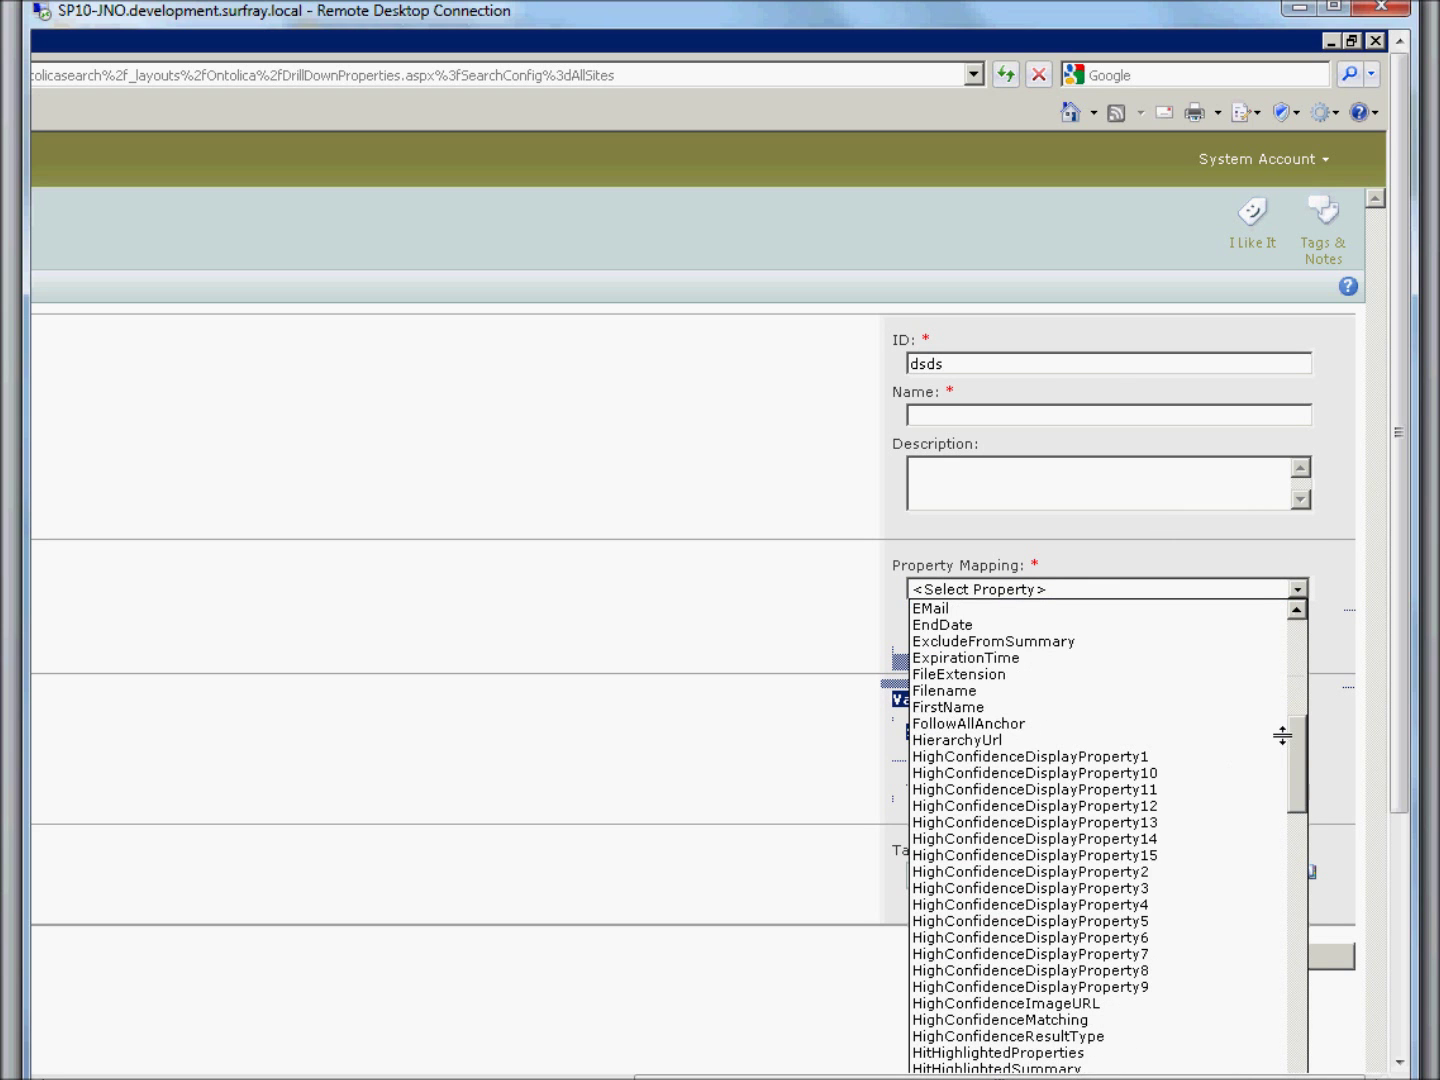
pyautogui.scroll(4, 1286, 706)
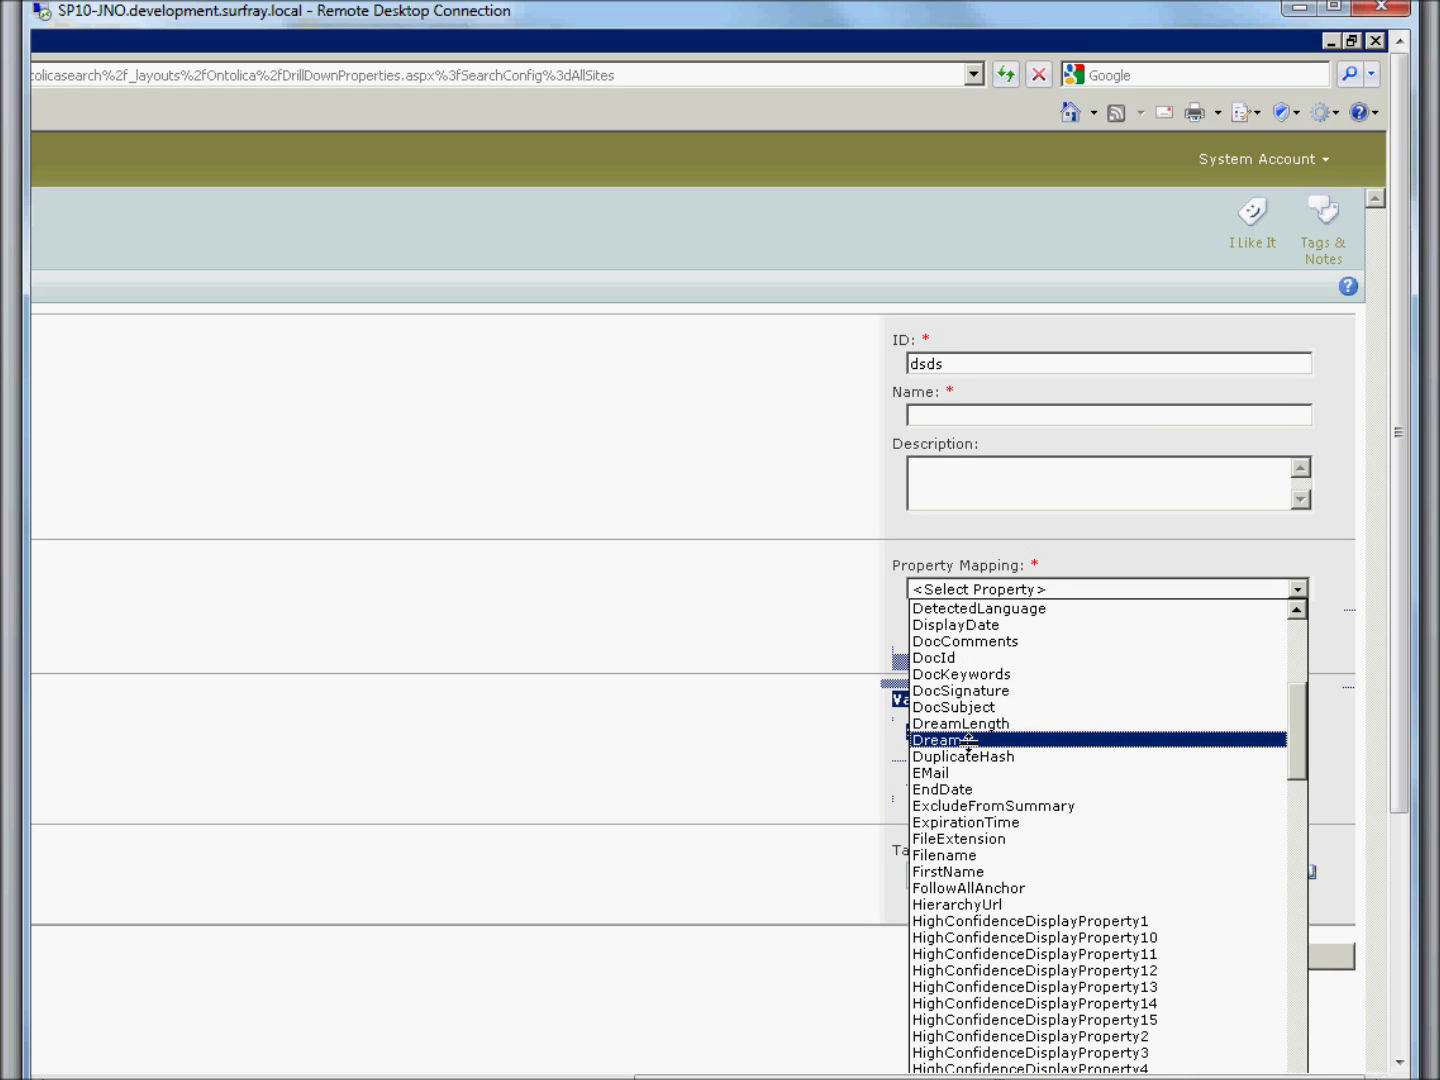
pyautogui.click(968, 741)
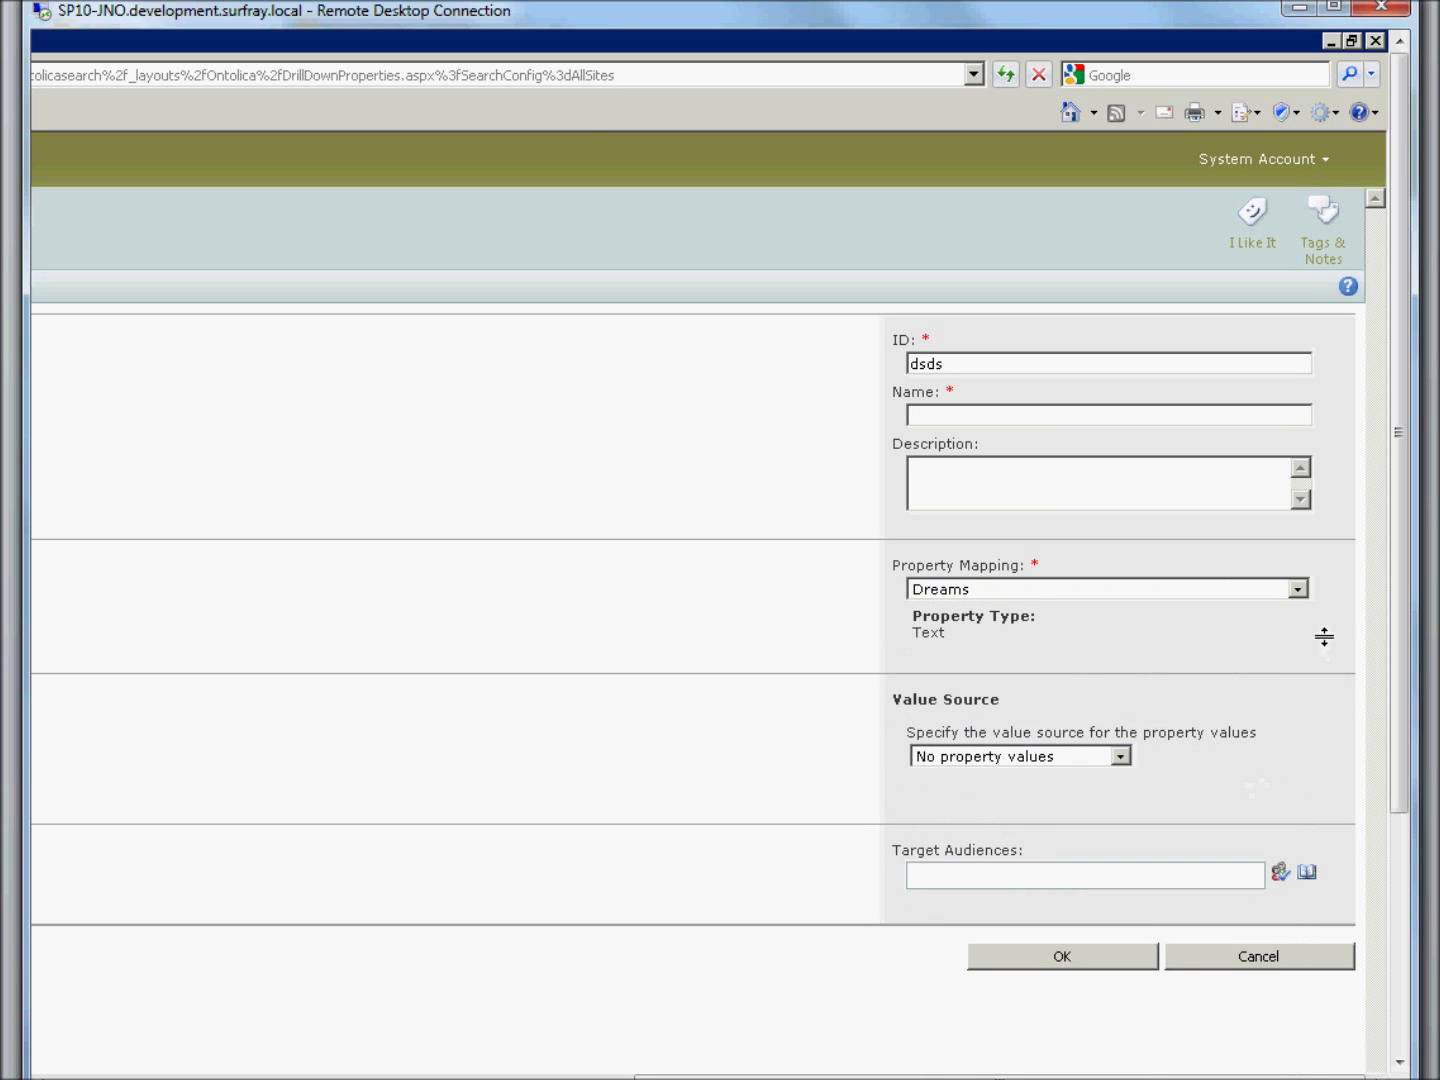
# Step: Look through the property mapping options, keep Dreams, then cancel the new refiner form
pyautogui.click(1294, 589)
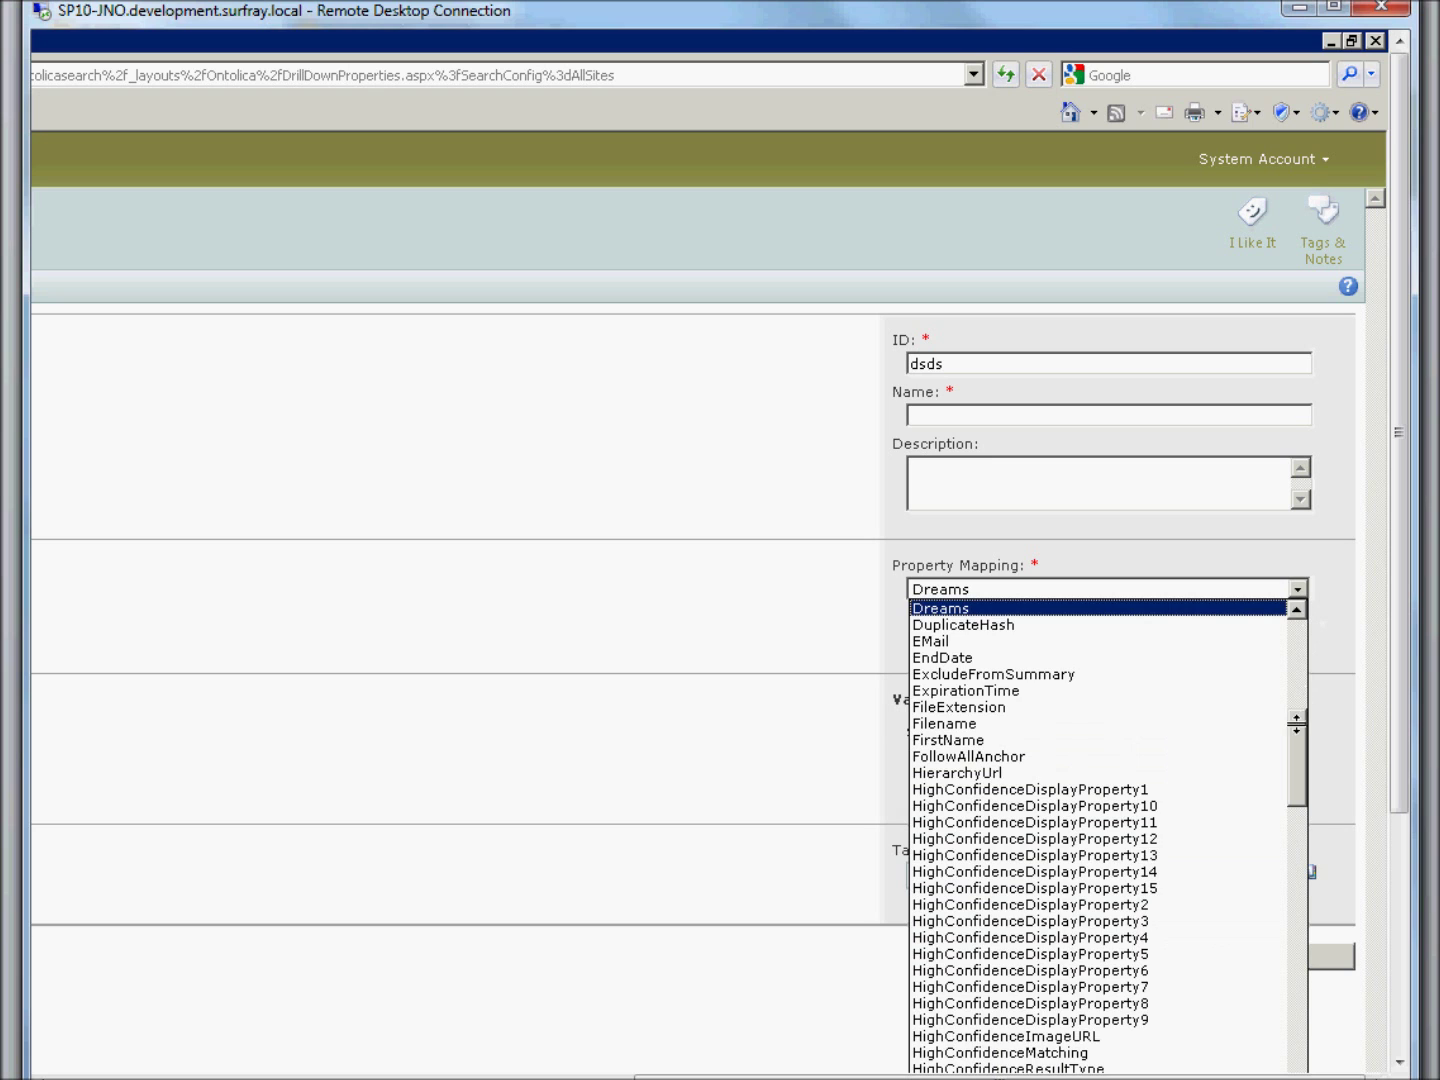
pyautogui.moveTo(1295, 724); pyautogui.dragTo(1279, 859)
pyautogui.scroll(-1, 1115, 782)
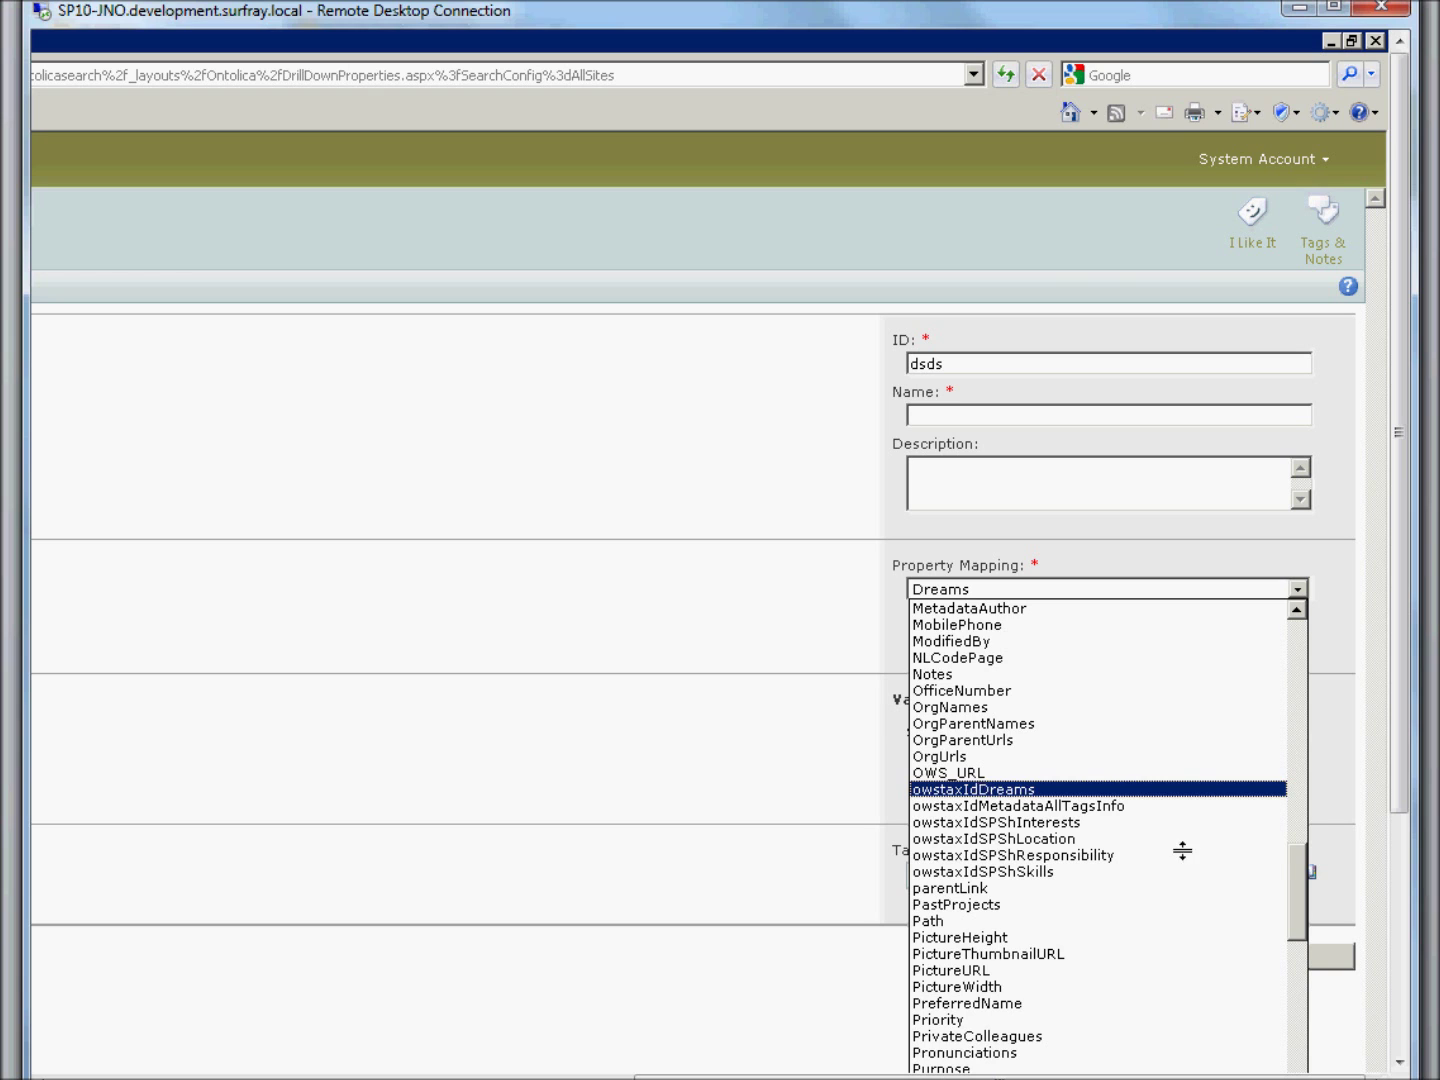
pyautogui.scroll(1, 1286, 851)
pyautogui.moveTo(1286, 852); pyautogui.dragTo(1285, 699)
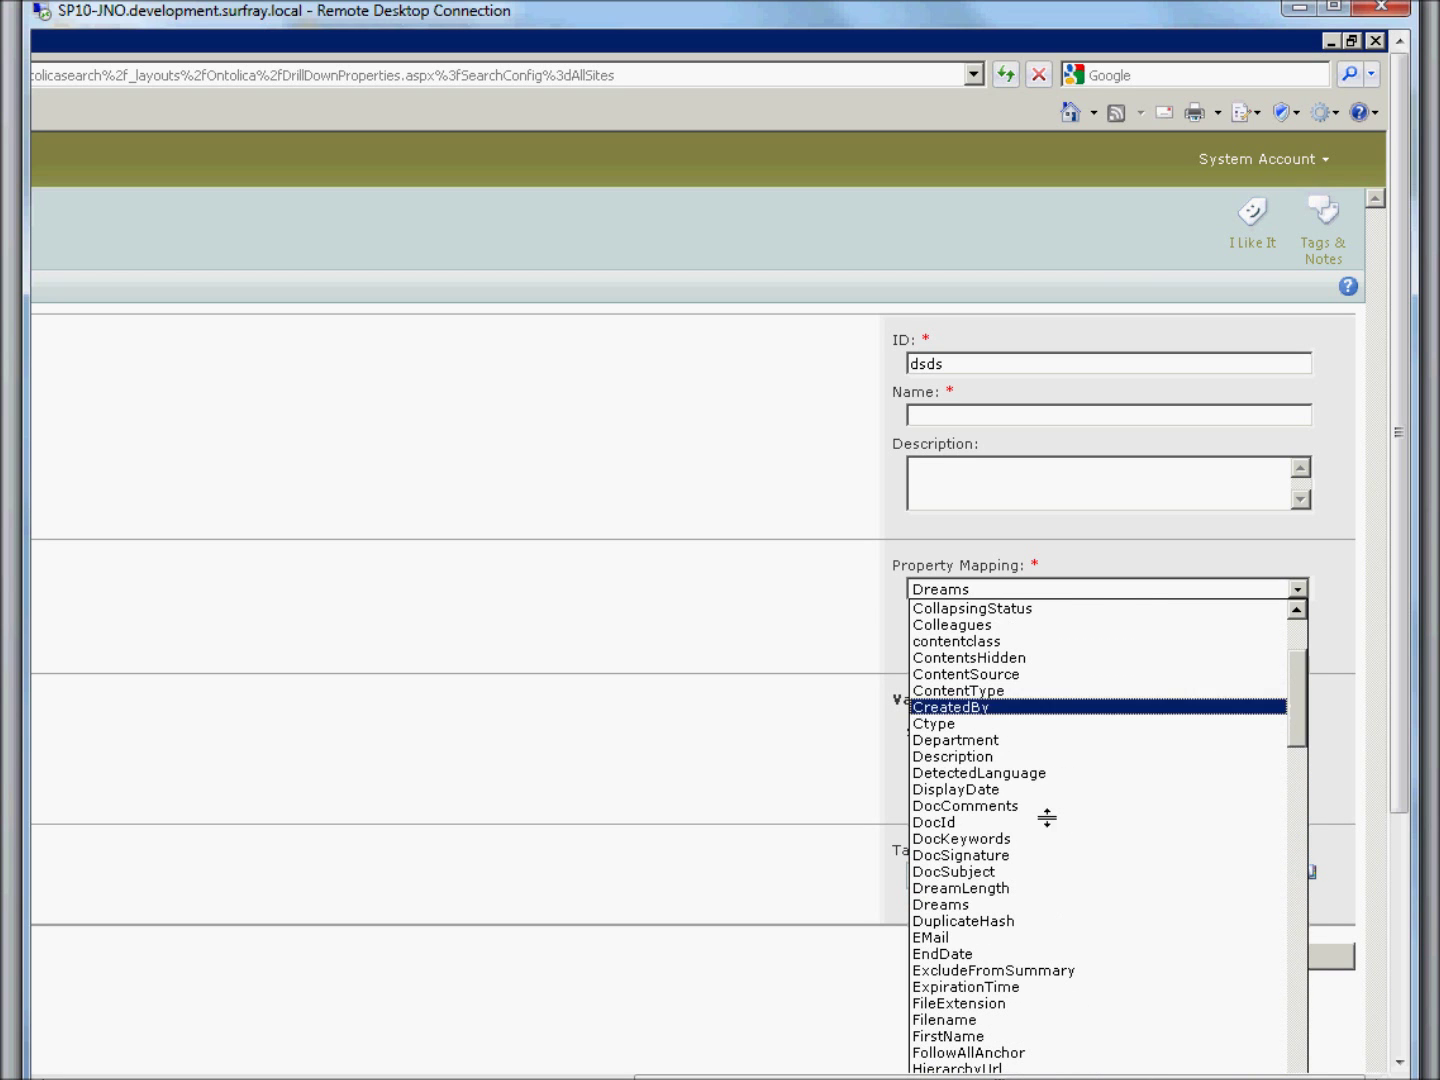
pyautogui.click(959, 905)
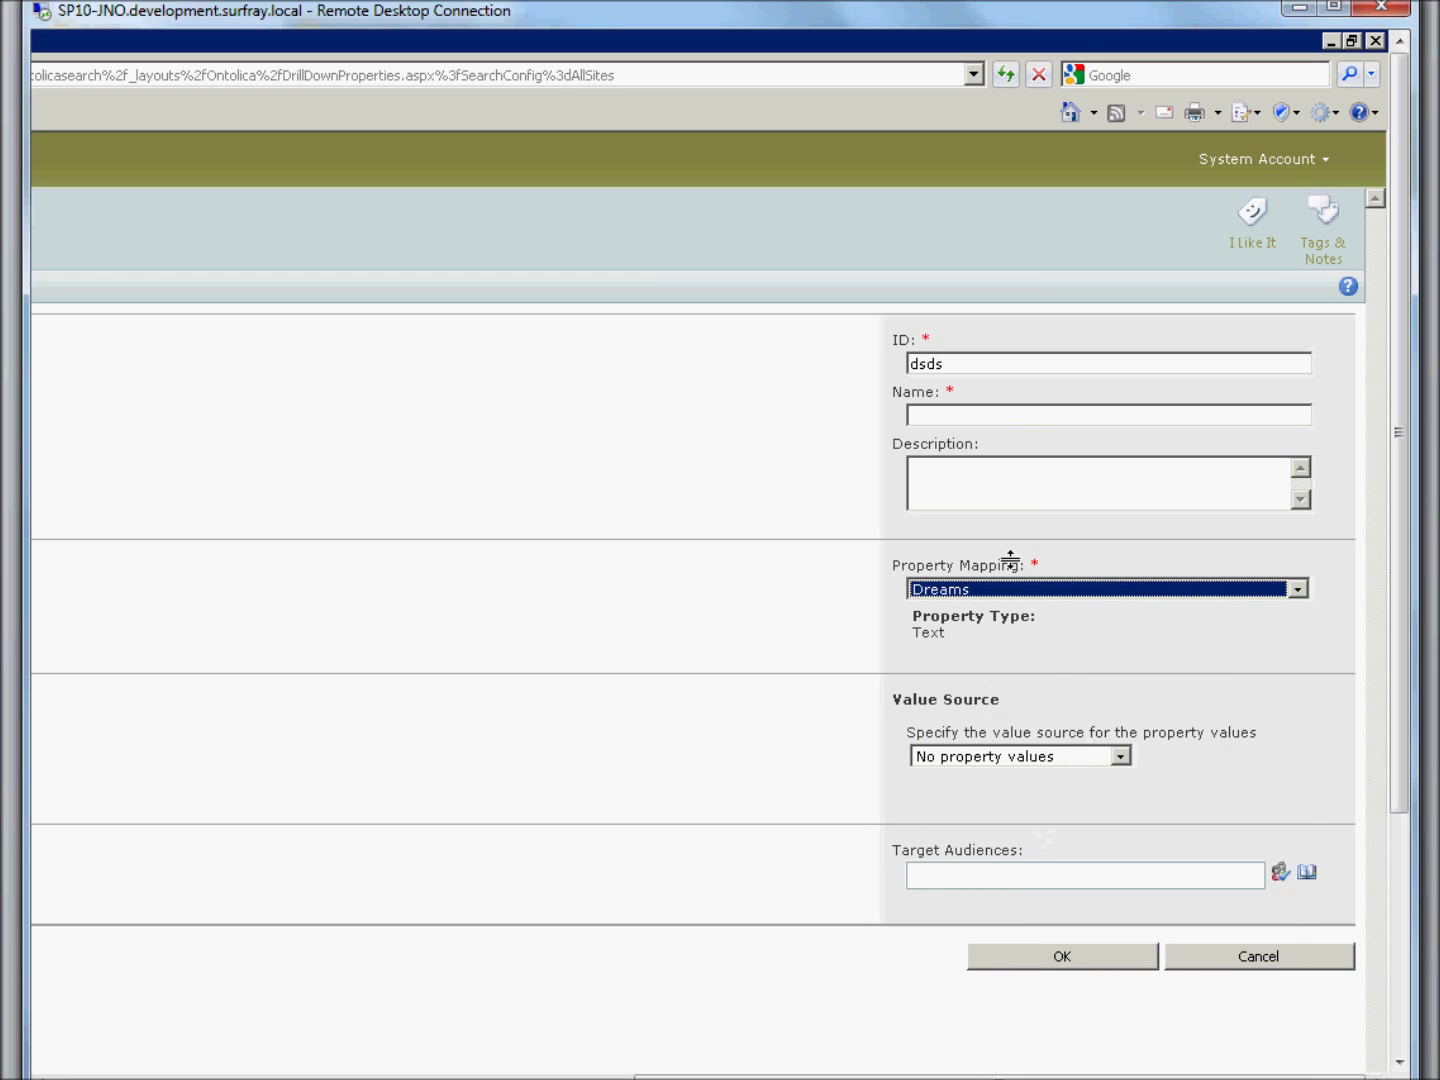
pyautogui.click(1228, 951)
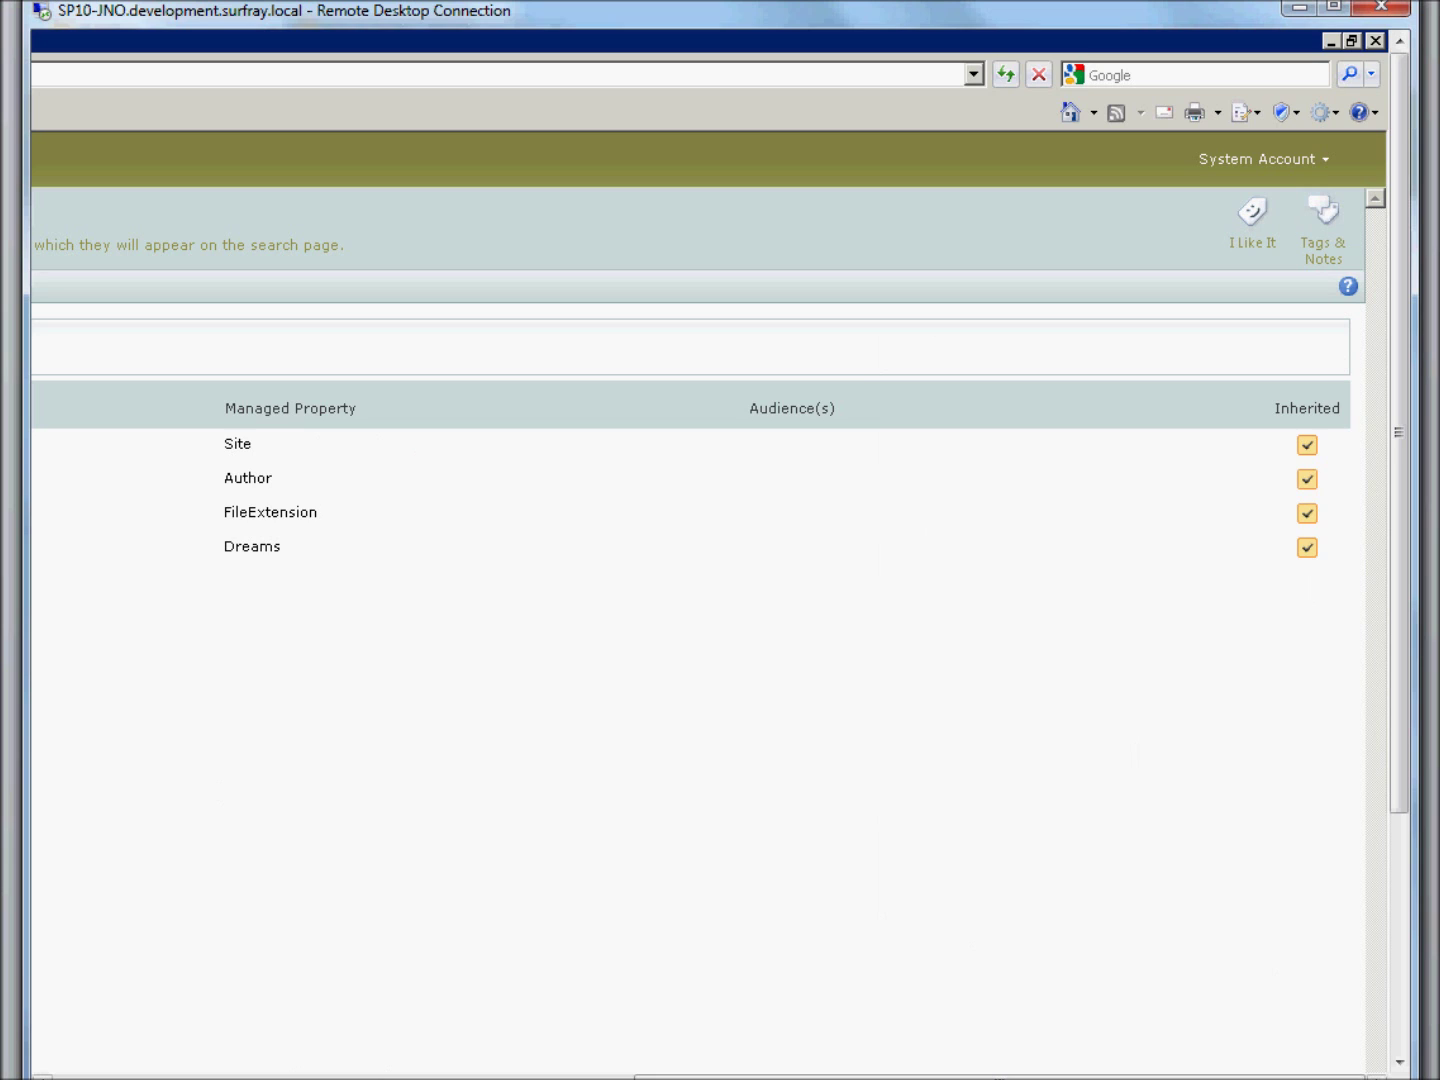
# Step: Search Ontolica for 'night garden' and preview result thumbnails beside the Refine by Dreams list
pyautogui.moveTo(644, 1075); pyautogui.dragTo(90, 1076)
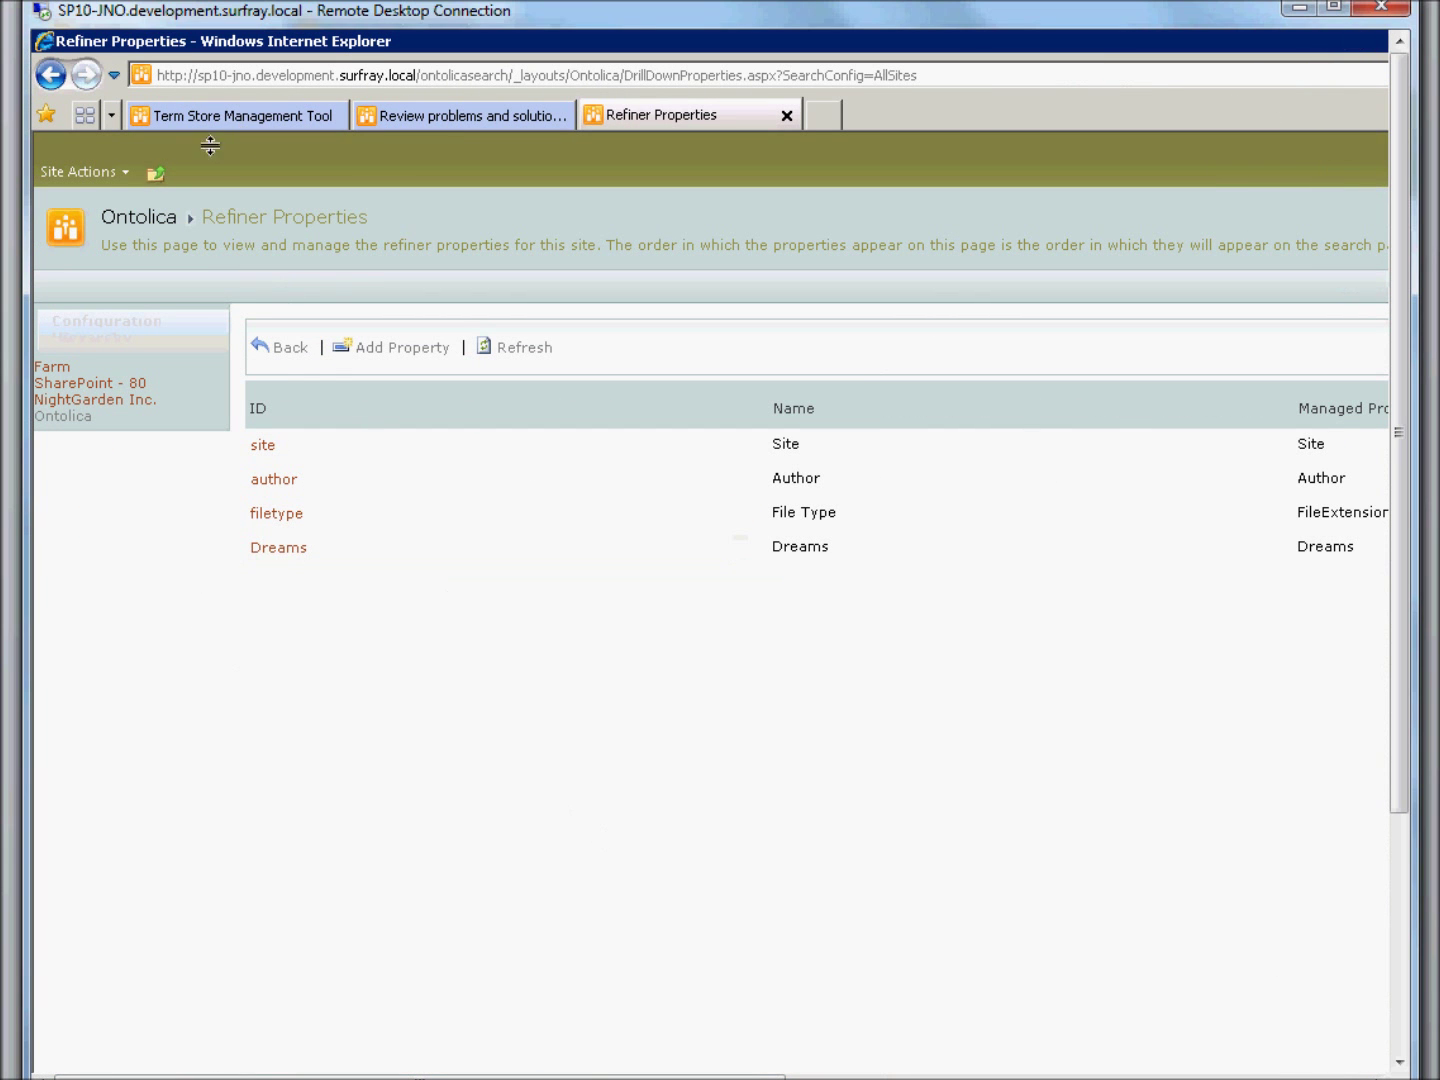
pyautogui.click(125, 217)
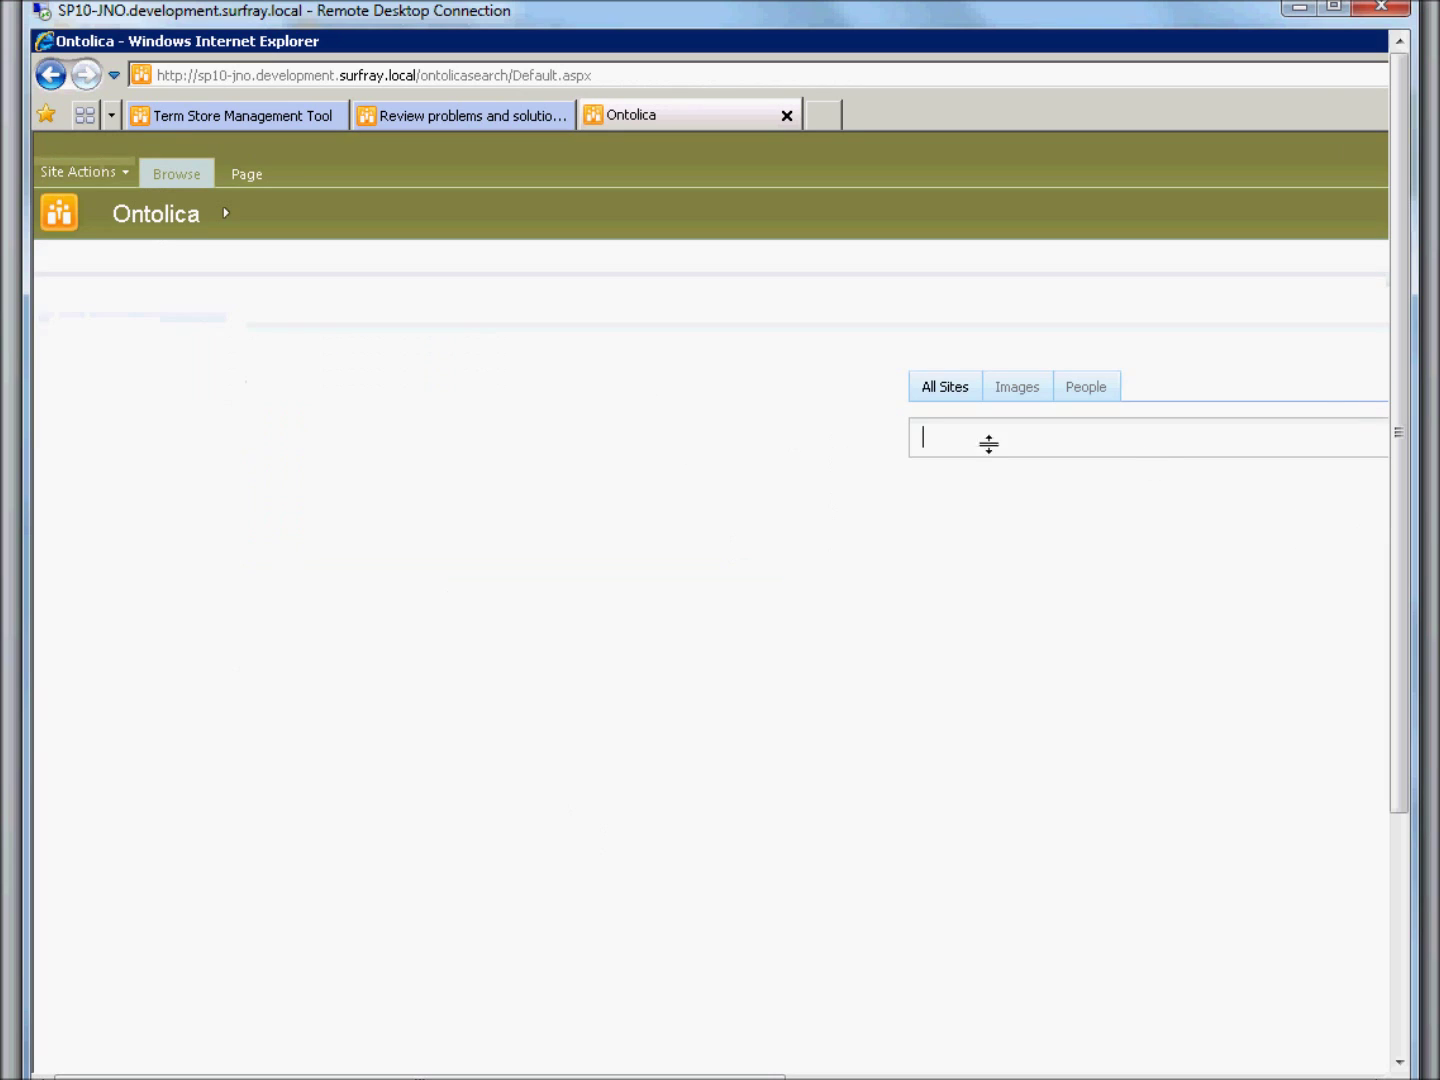
pyautogui.write('night ')
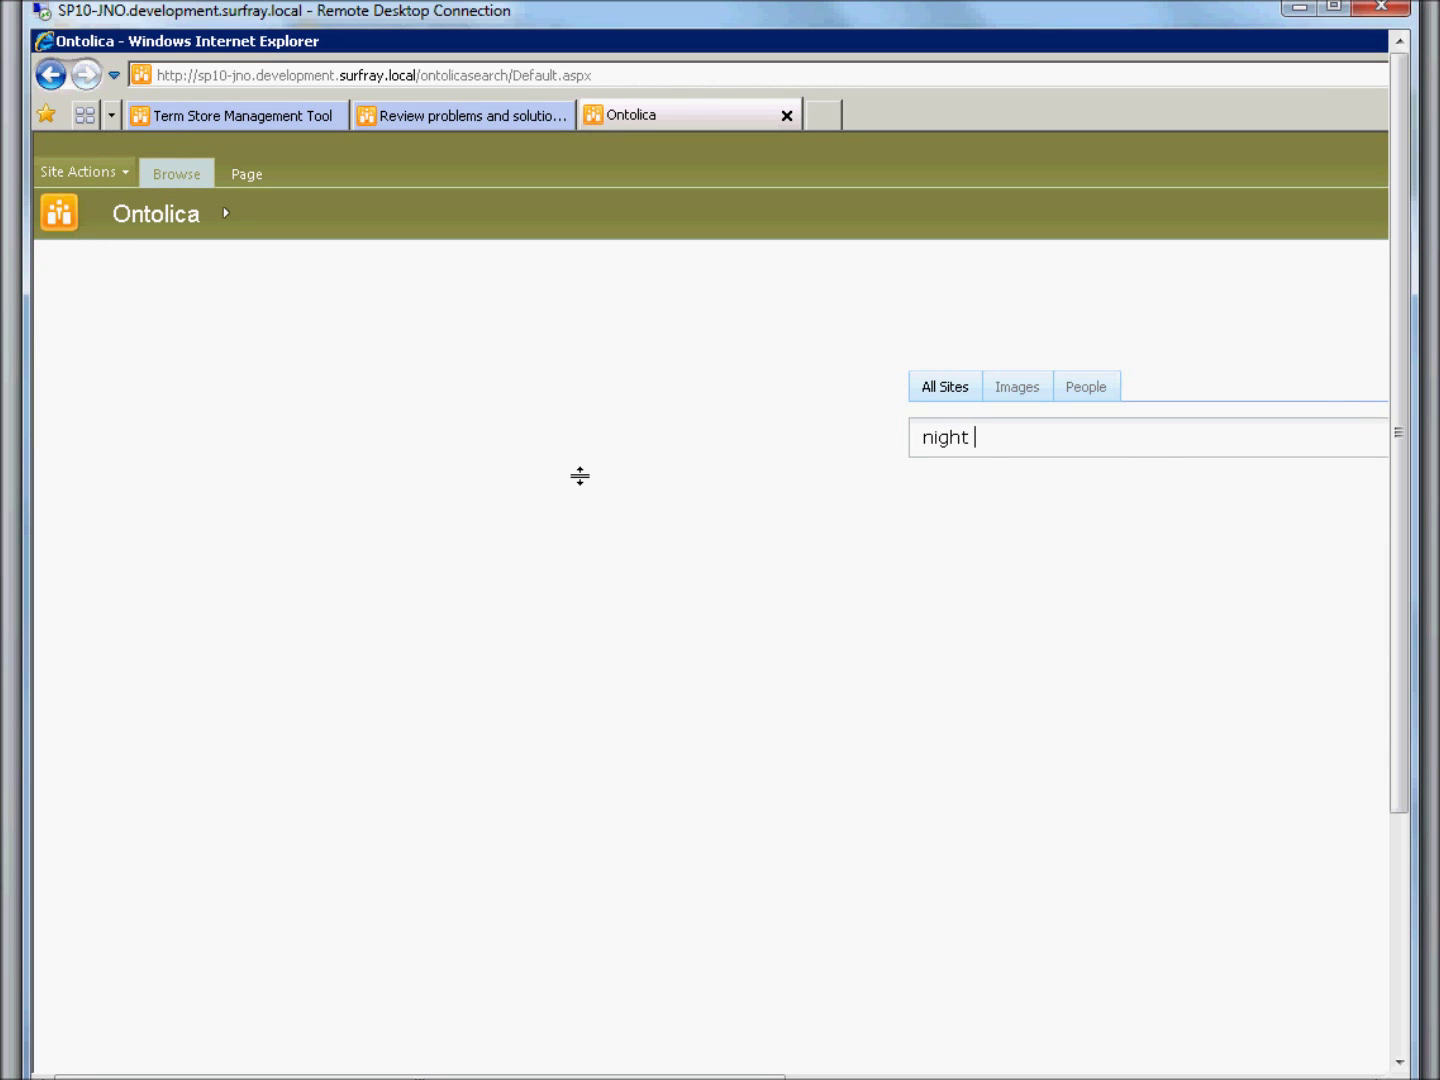
pyautogui.write('garden')
pyautogui.press('Return')
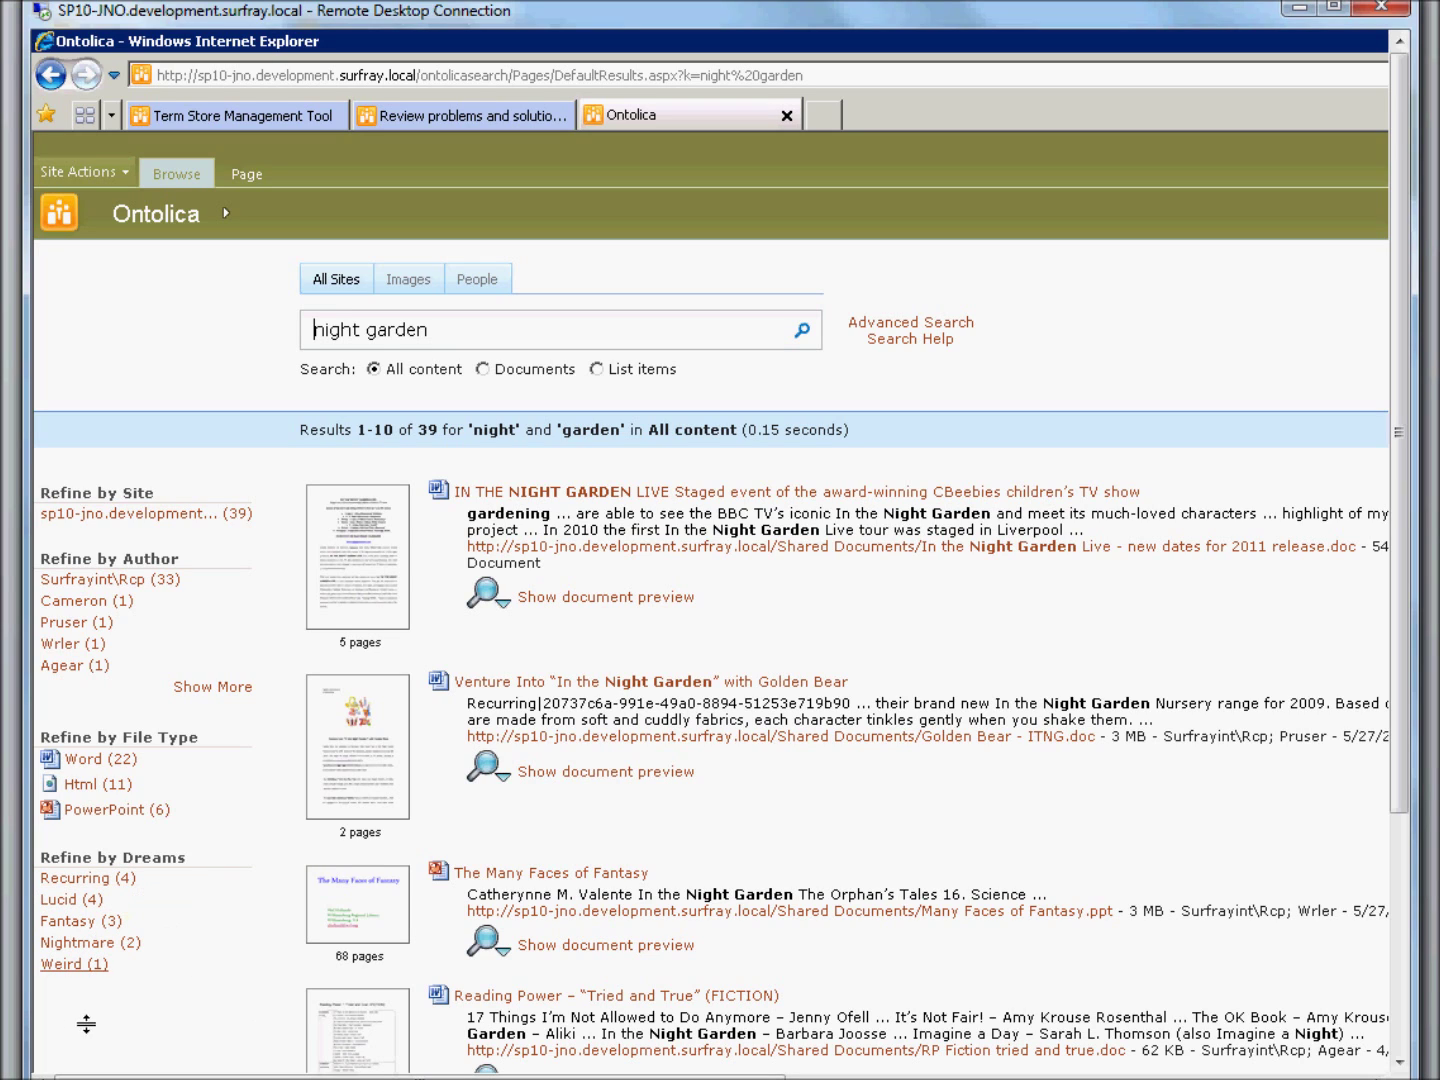
pyautogui.moveTo(354, 781)
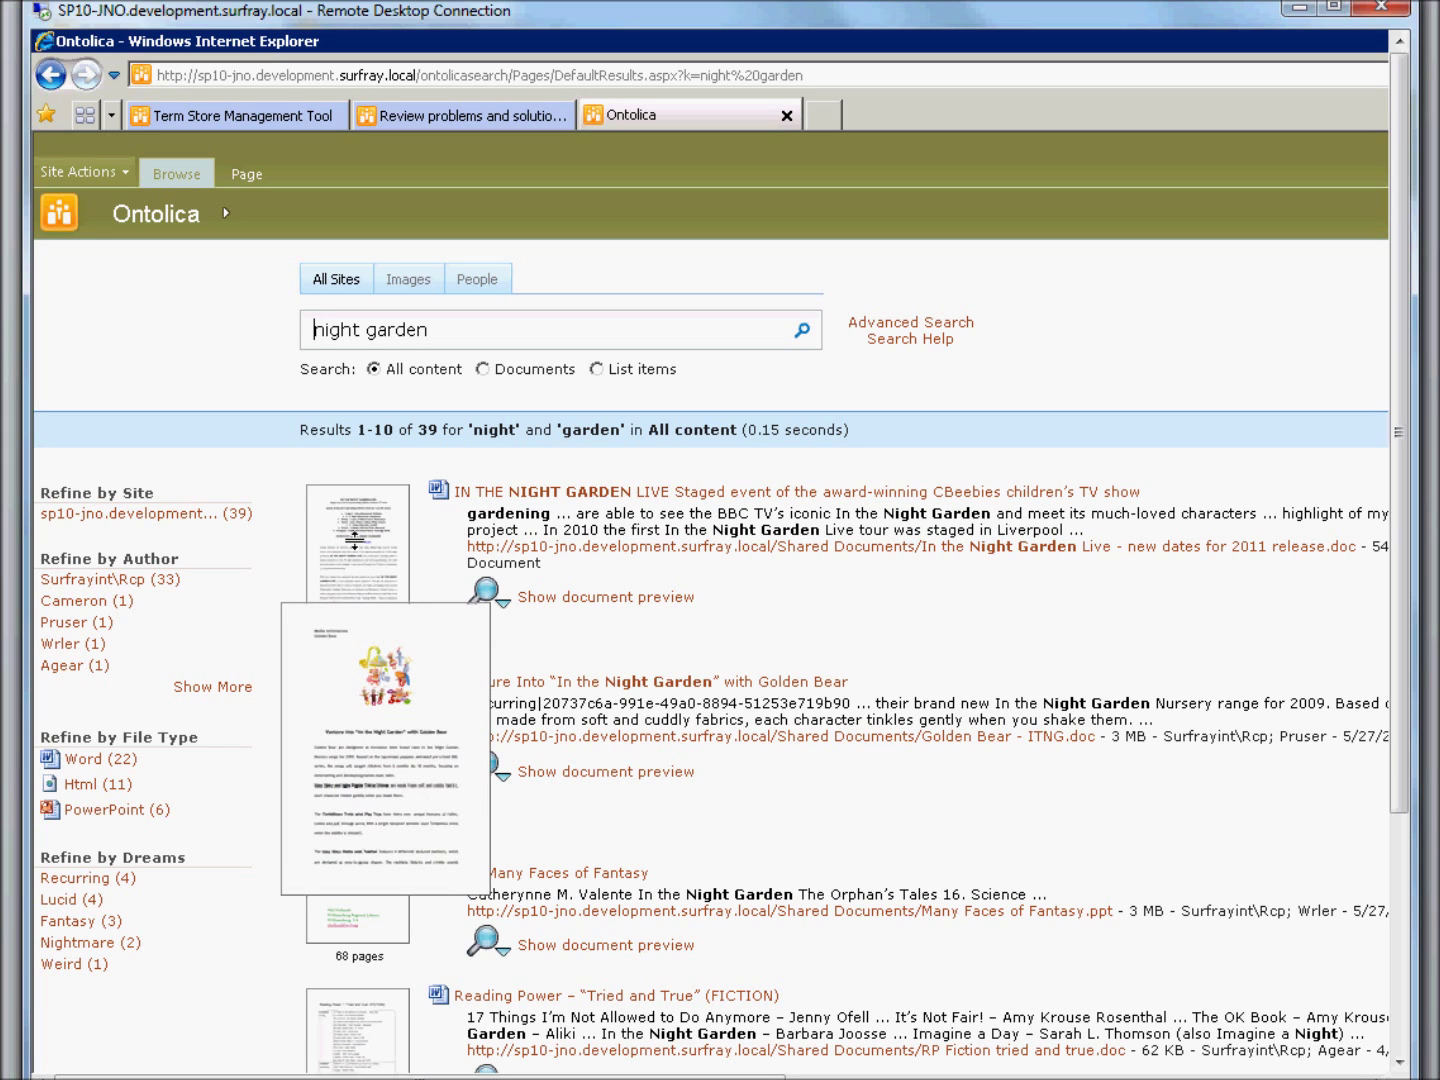
pyautogui.moveTo(354, 540)
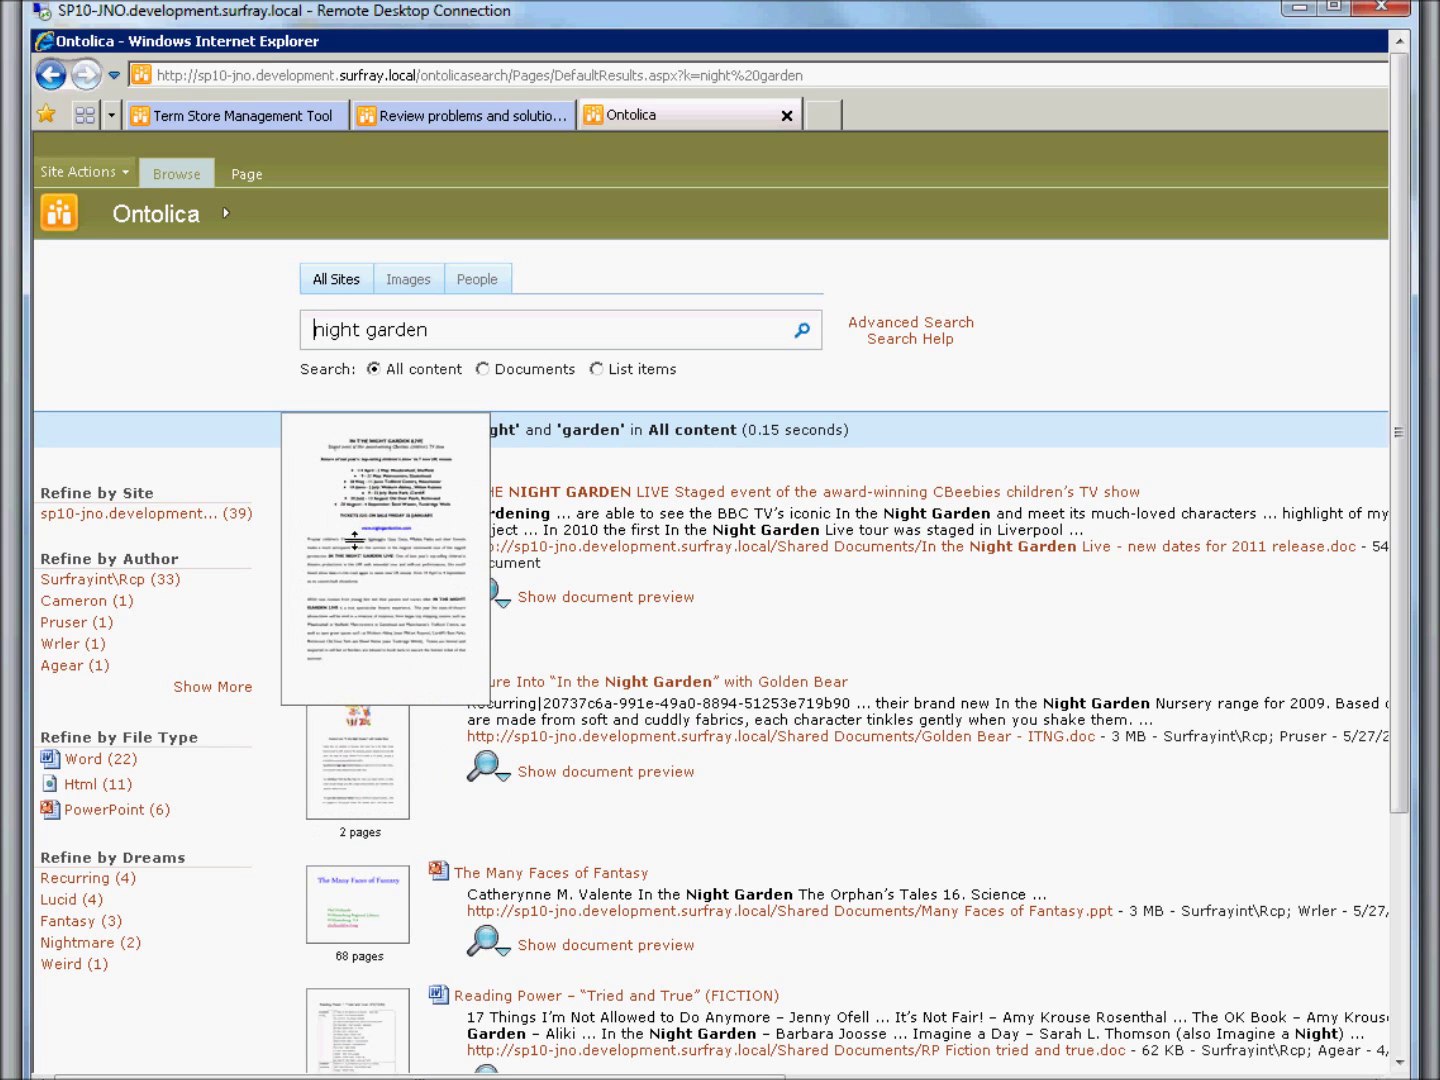